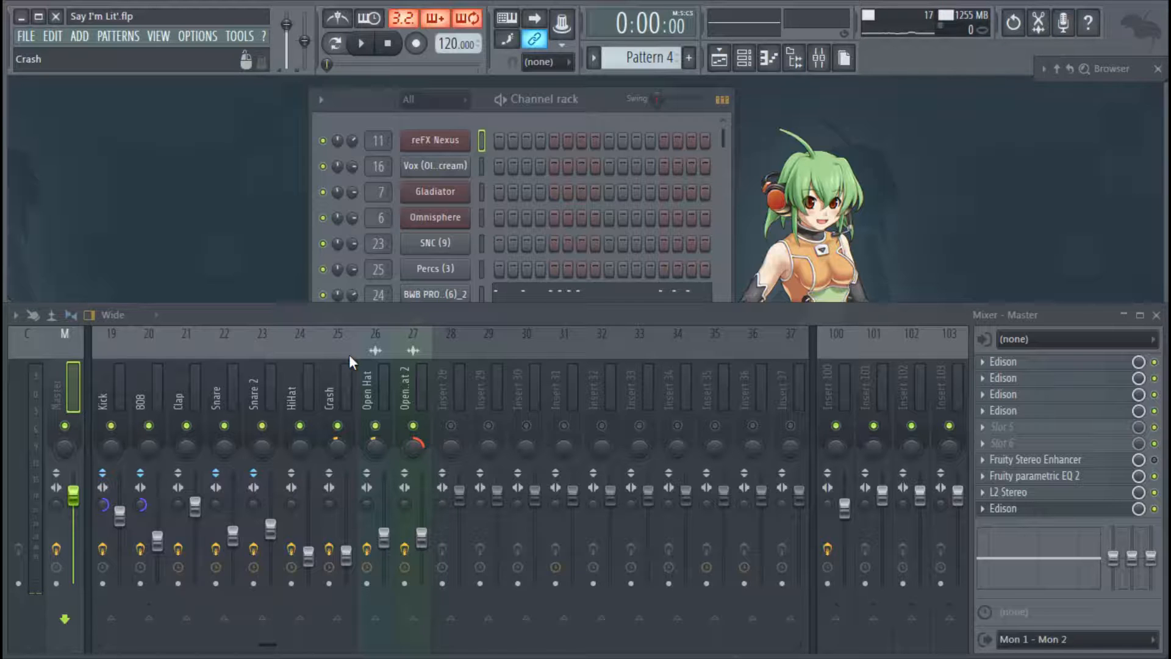
- Play the song arrangement from the start in the playlist and stop playback
scroll(349, 354, left, 6)
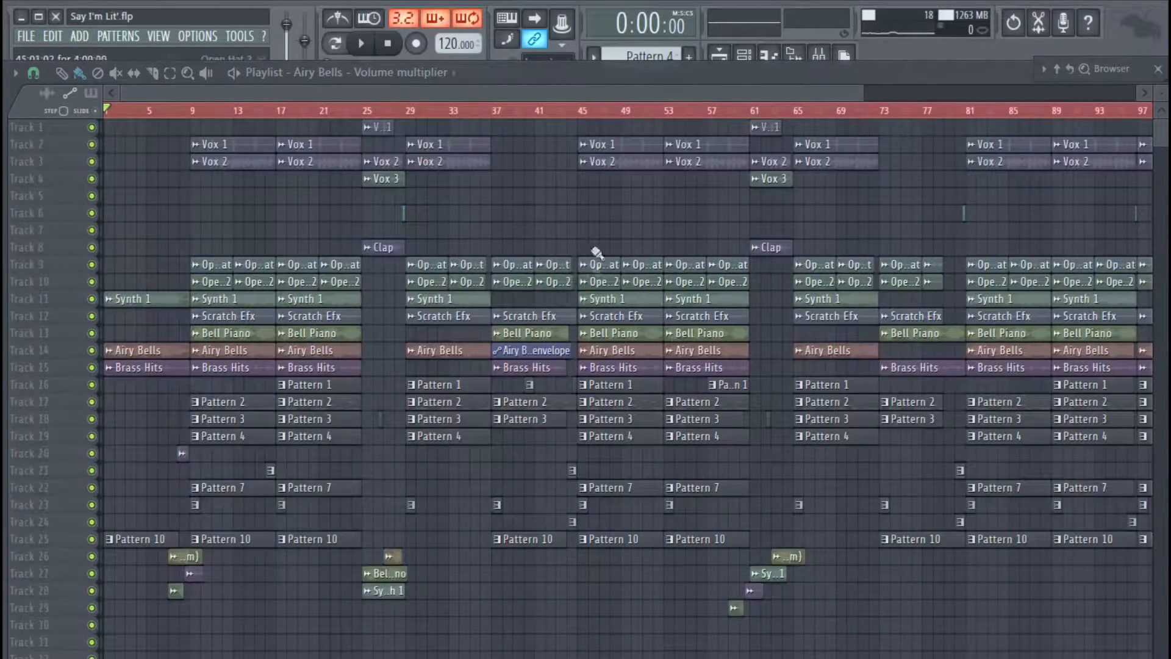
key(space)
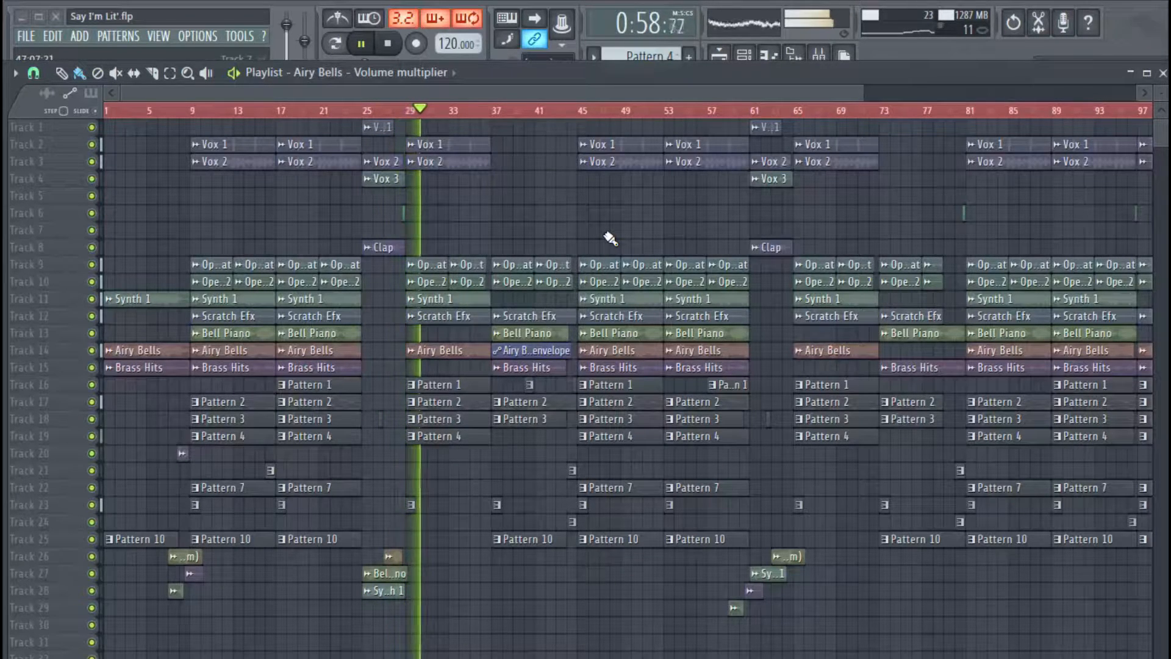
key(space)
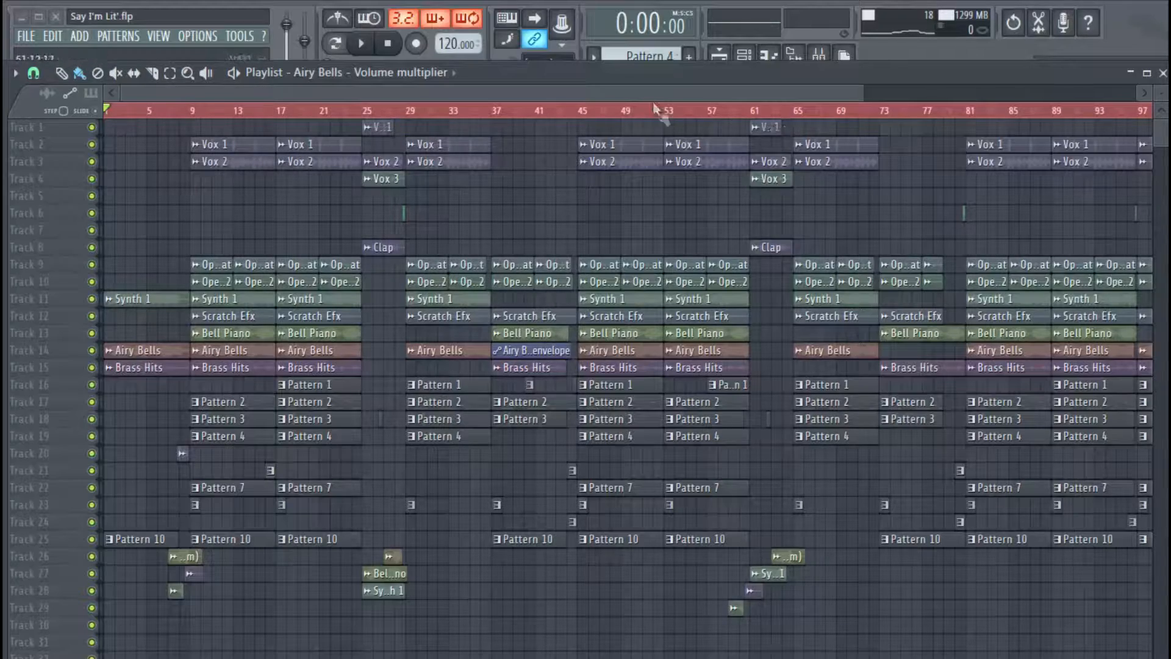
- Set the playlist time selection to span bars 9 through 24, leaving no clips selected
scroll(653, 101, down, 3)
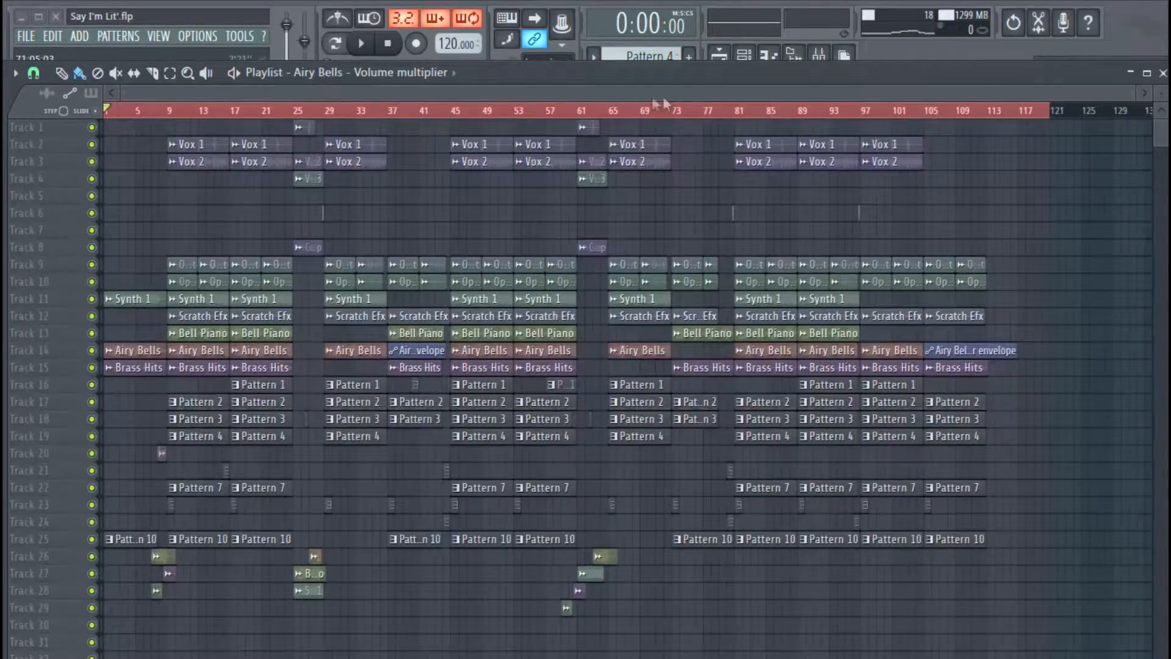
drag(108, 112, 171, 119)
drag(1057, 112, 290, 131)
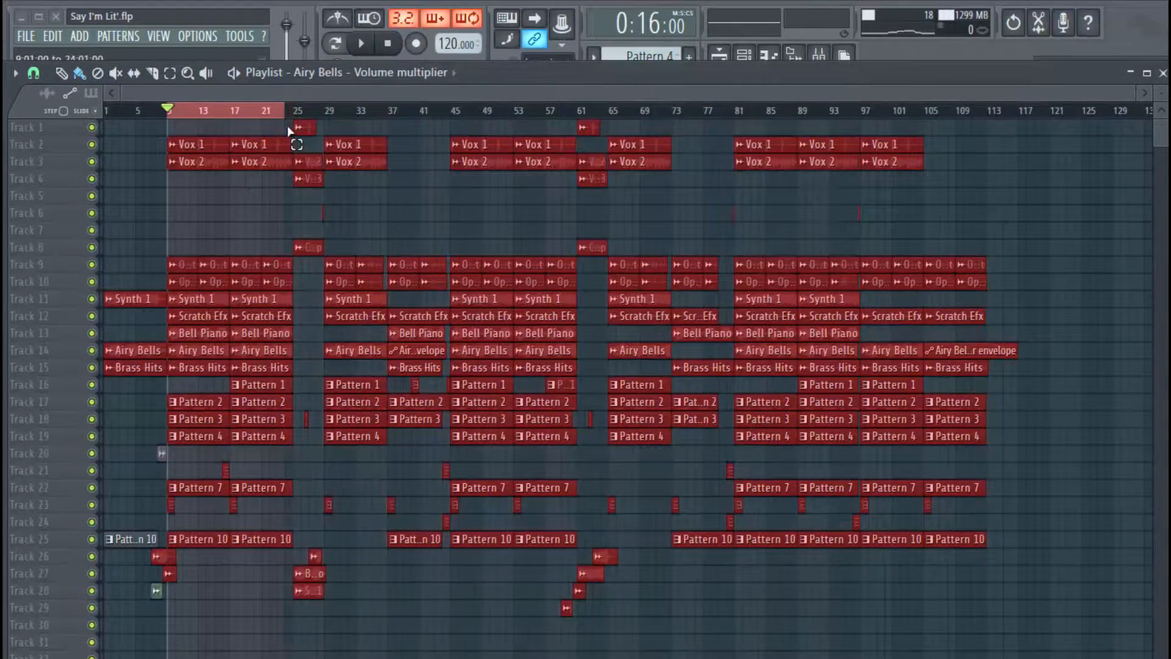
right_click(411, 145)
scroll(203, 110, up, 5)
drag(206, 98, 182, 96)
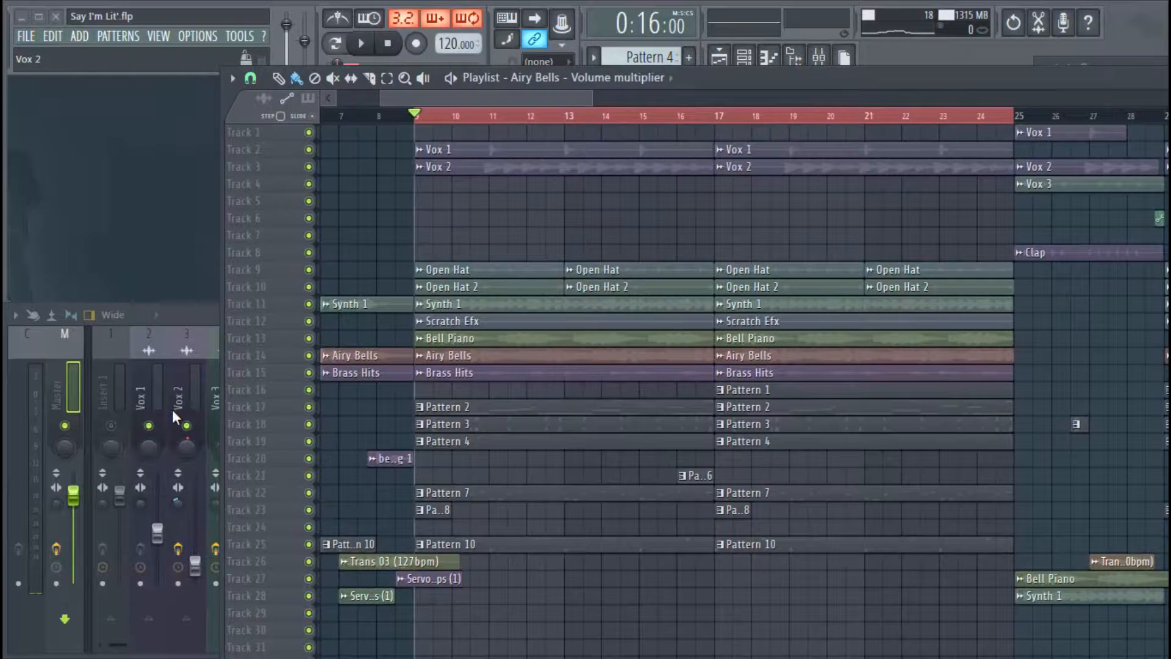
- Solo the Vox 1 playlist track and audition it with the Vox 1 mixer channel selected
click(188, 304)
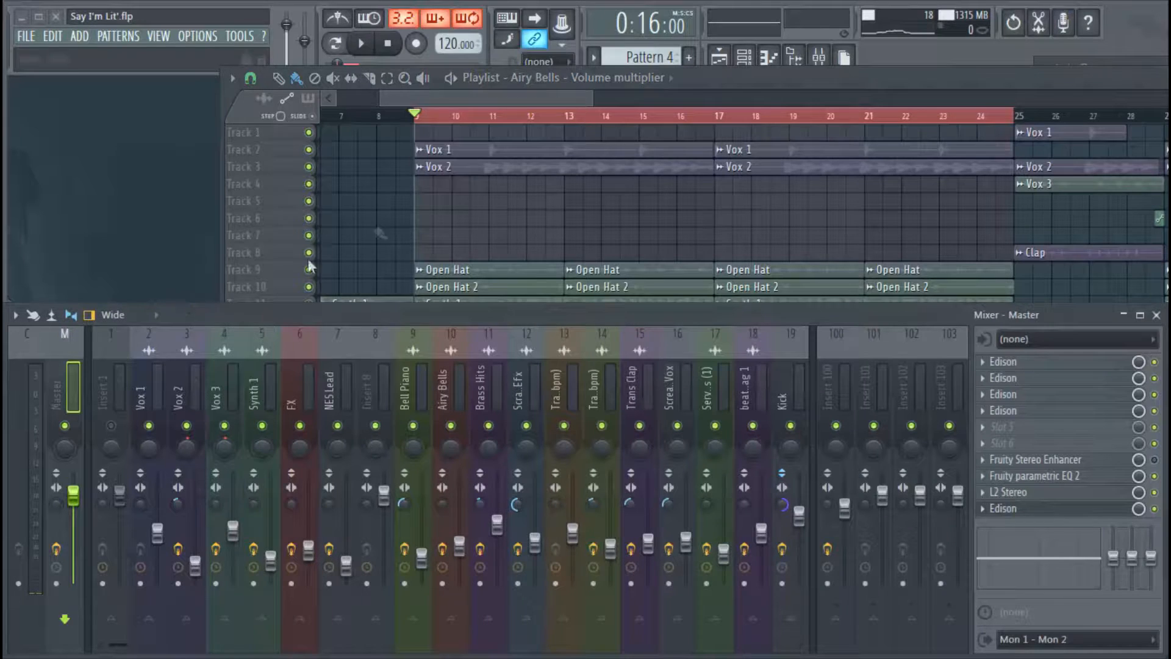
click(142, 384)
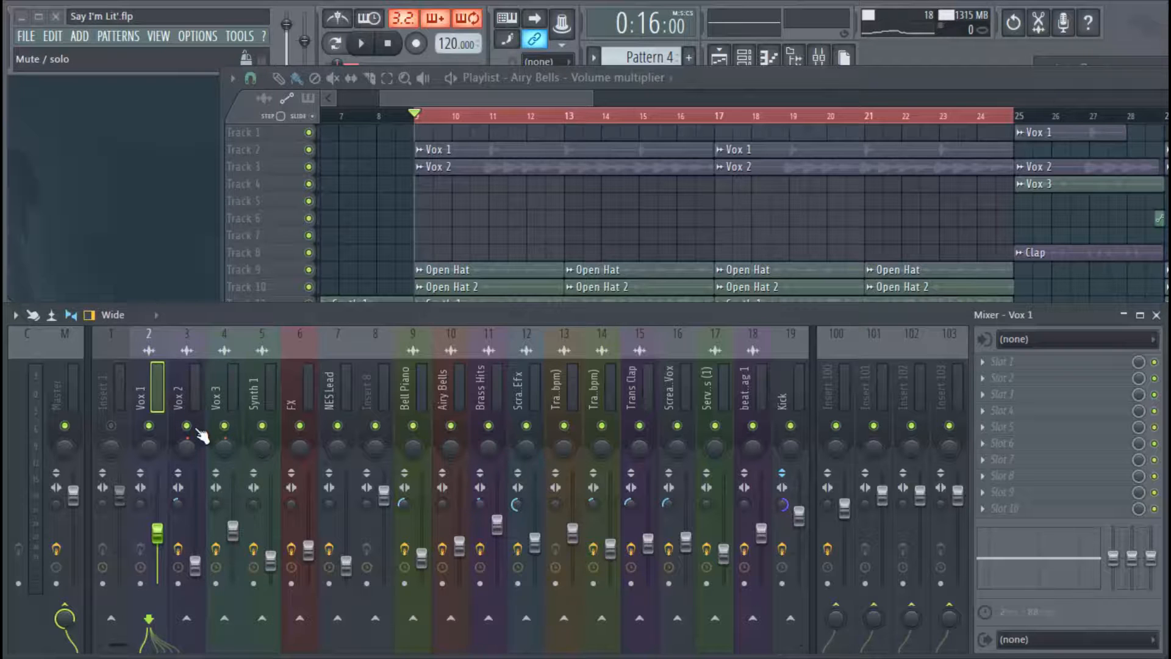
key(space)
right_click(309, 149)
click(186, 322)
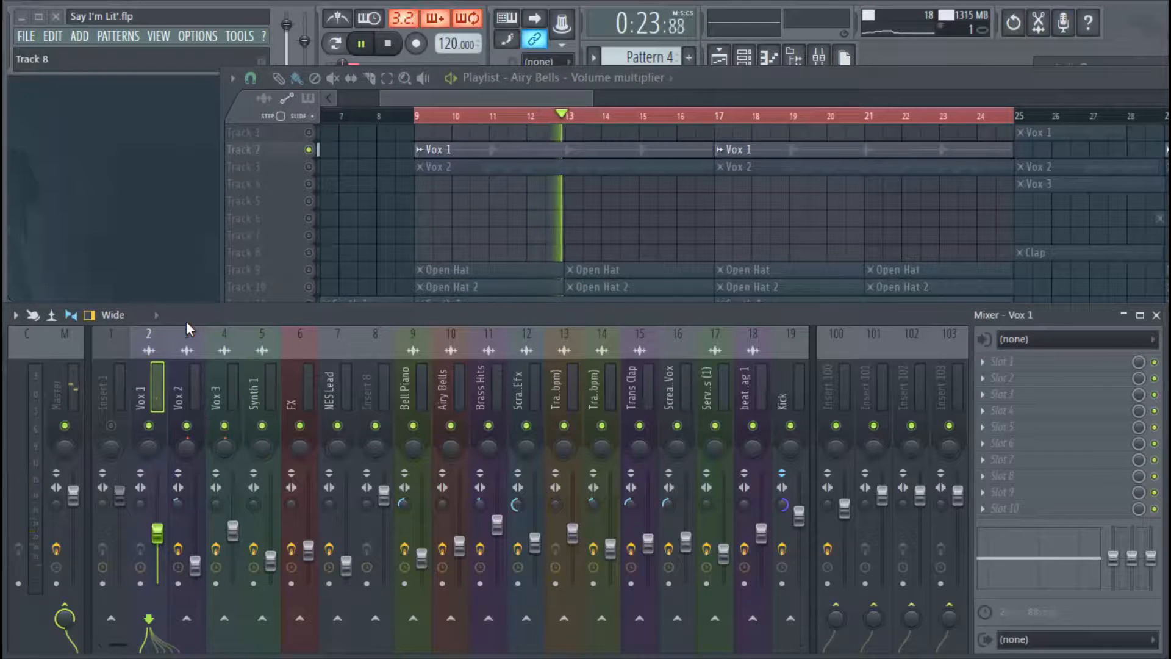
key(space)
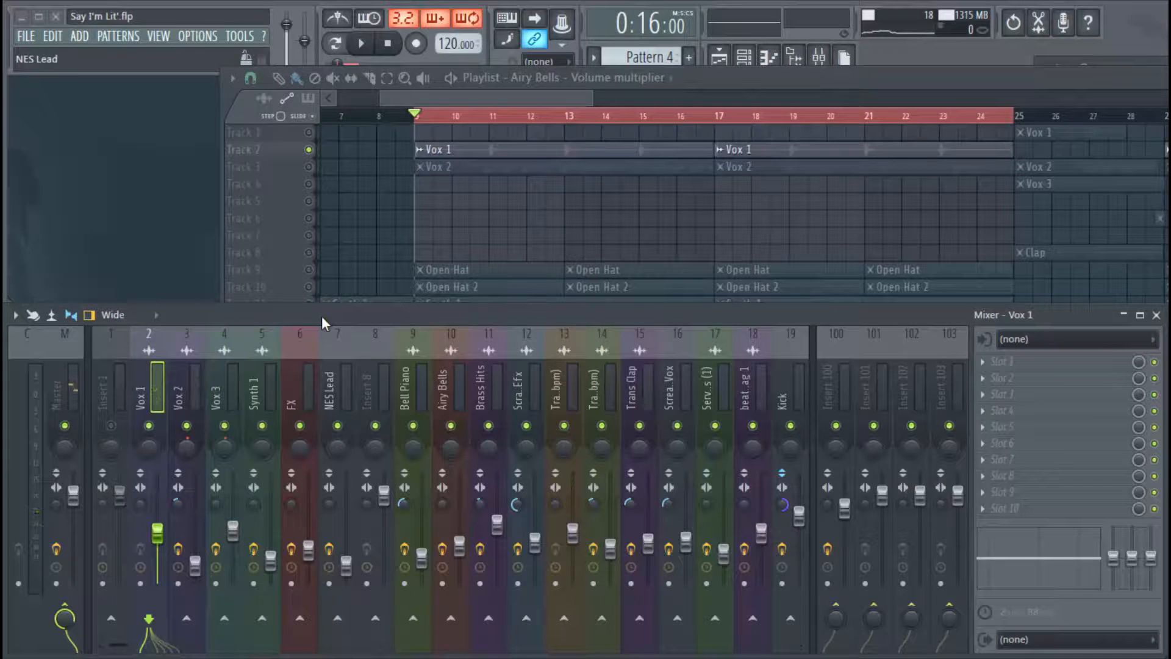
- Solo the Vox 2 playlist track and audition it with the Vox 2 mixer channel selected
click(193, 370)
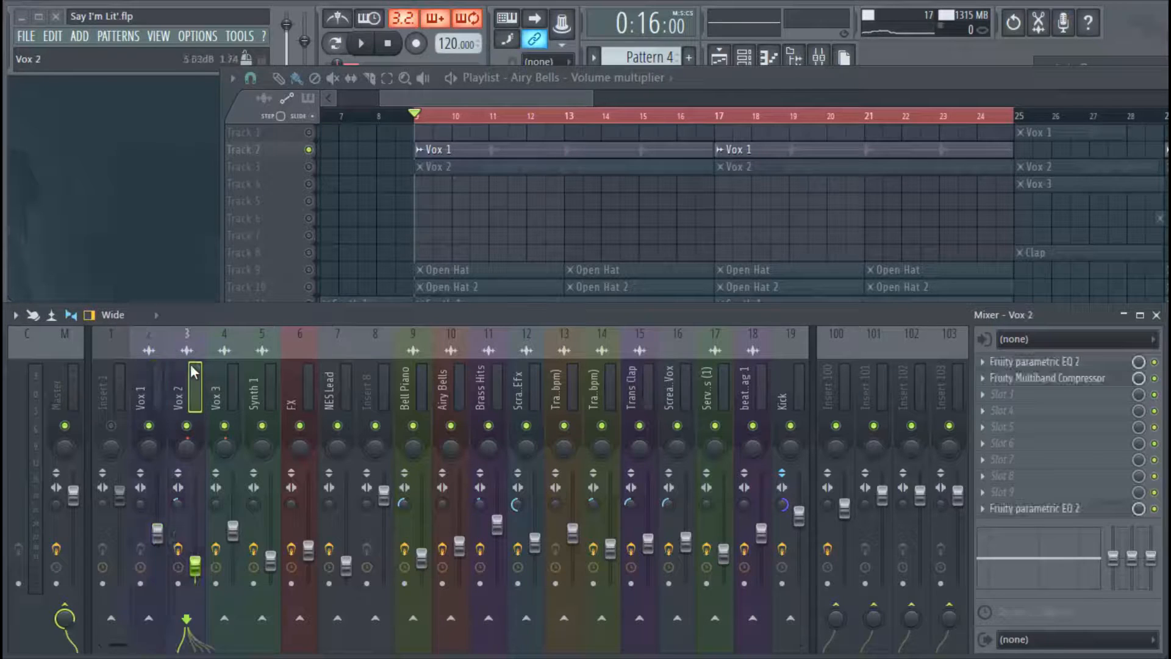
right_click(309, 167)
click(196, 321)
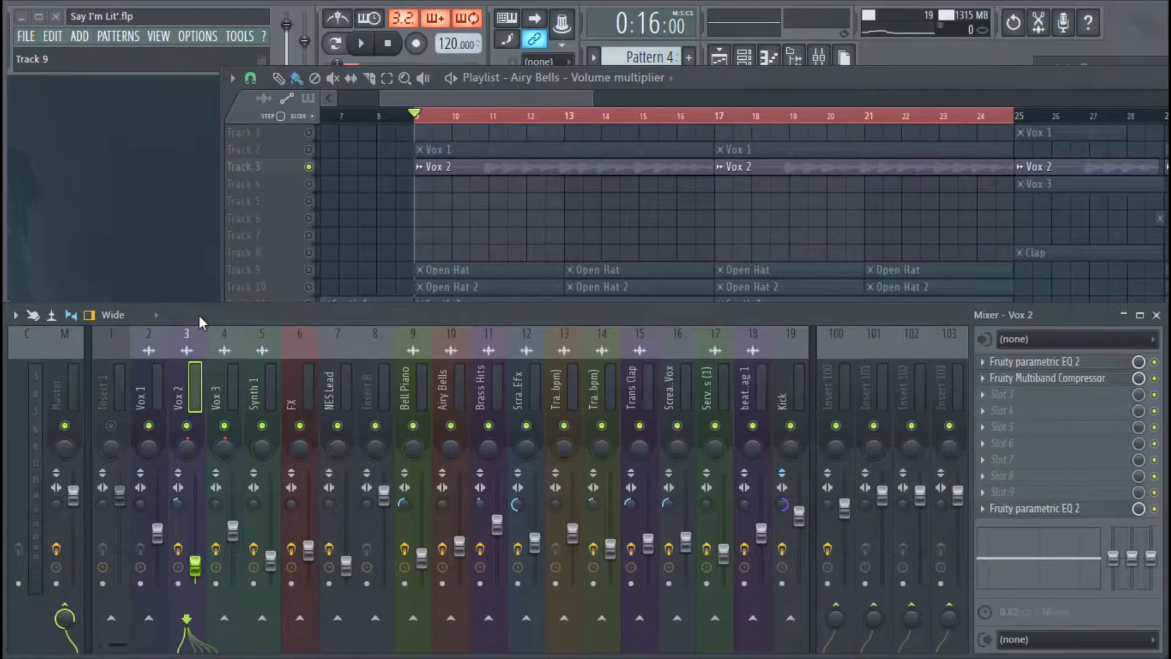
key(space)
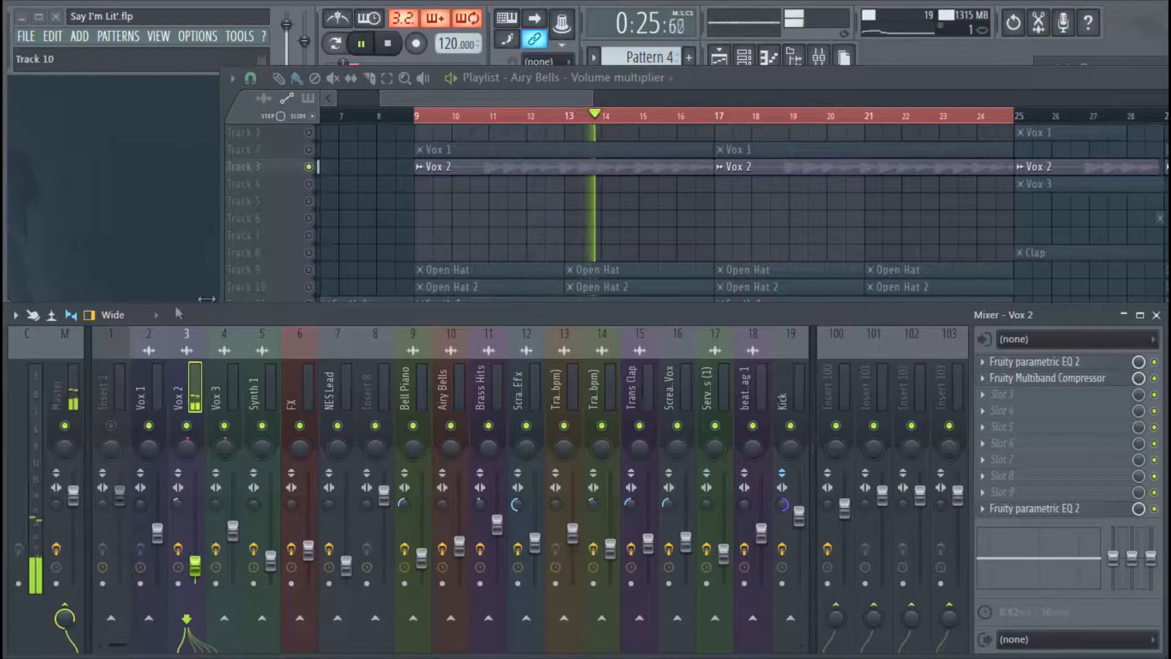
right_click(562, 221)
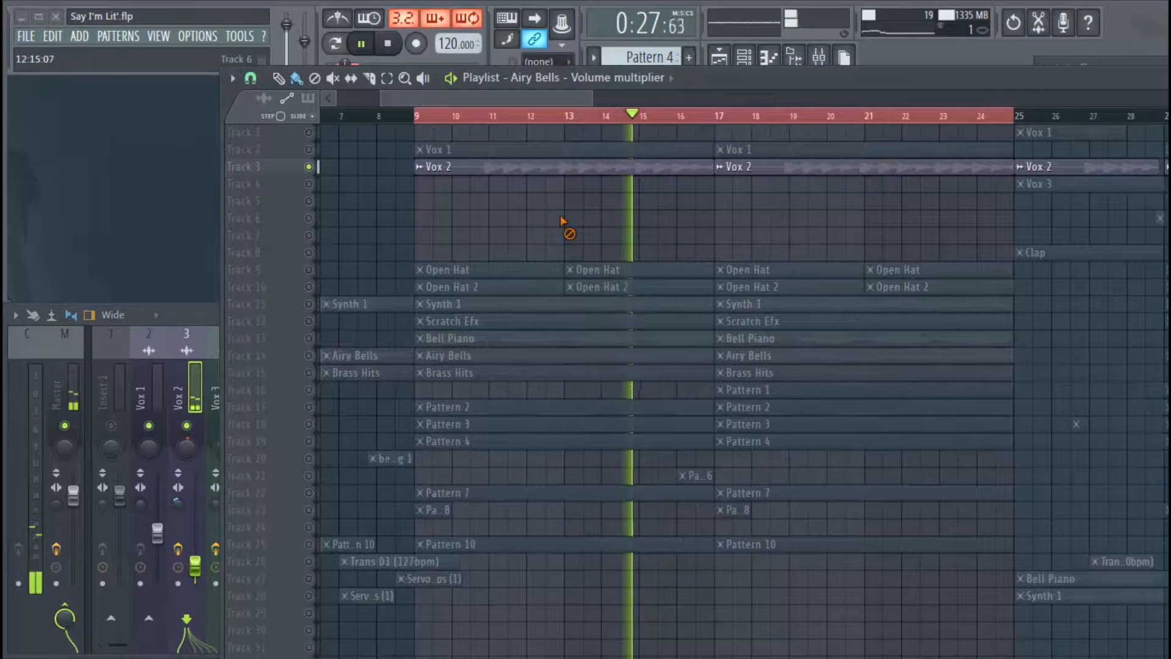
click(201, 317)
key(space)
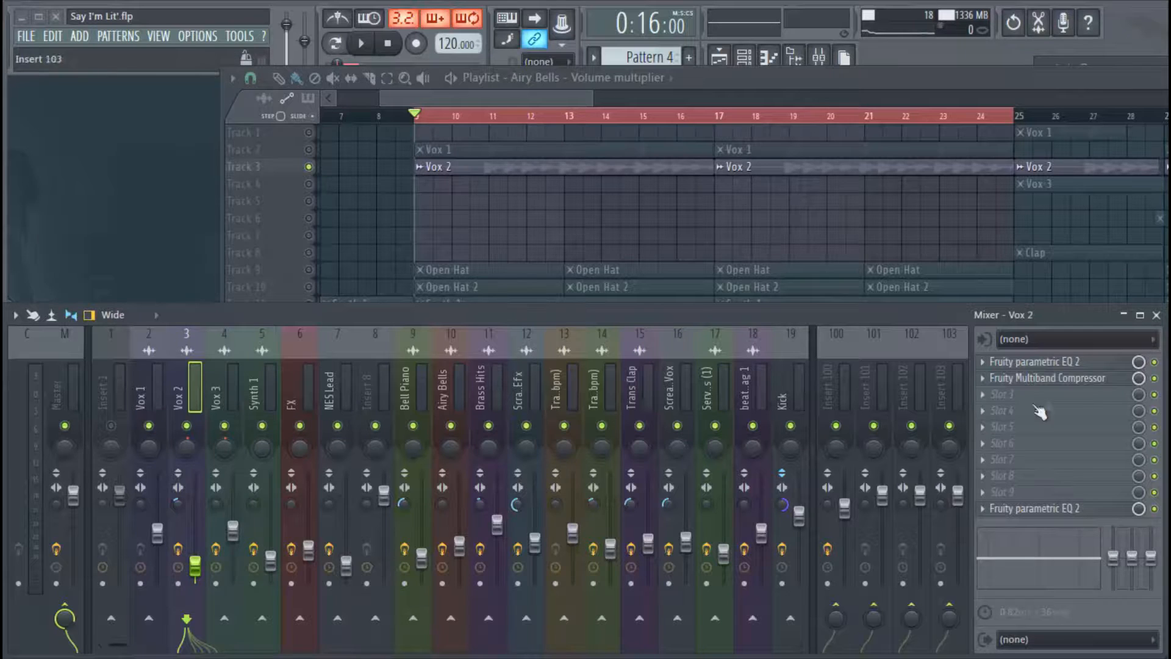
- Inspect the first Fruity parametric EQ 2 on Vox 2 and its preset list, and close it unchanged
click(1069, 366)
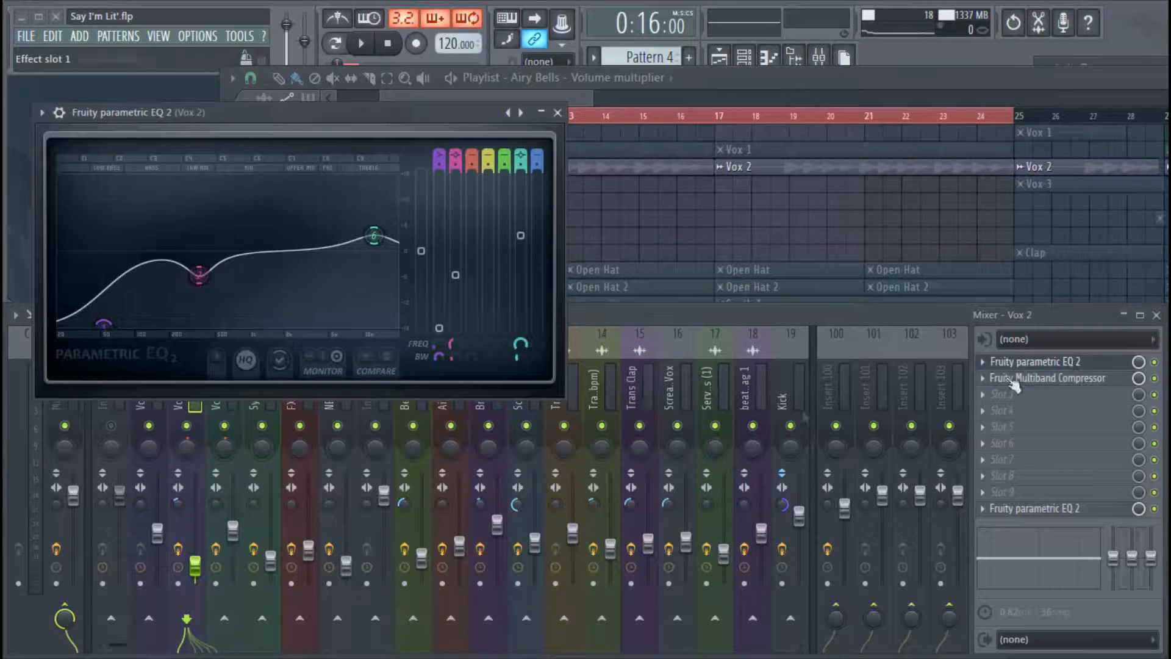
click(41, 112)
mouse_move(185, 167)
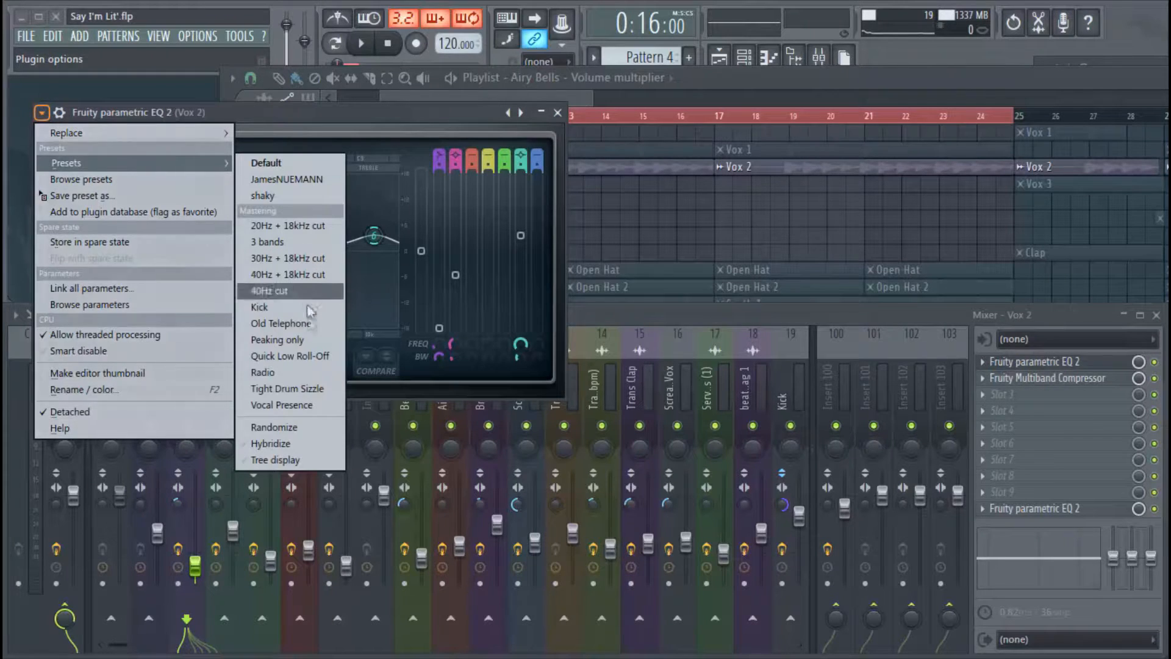
click(467, 134)
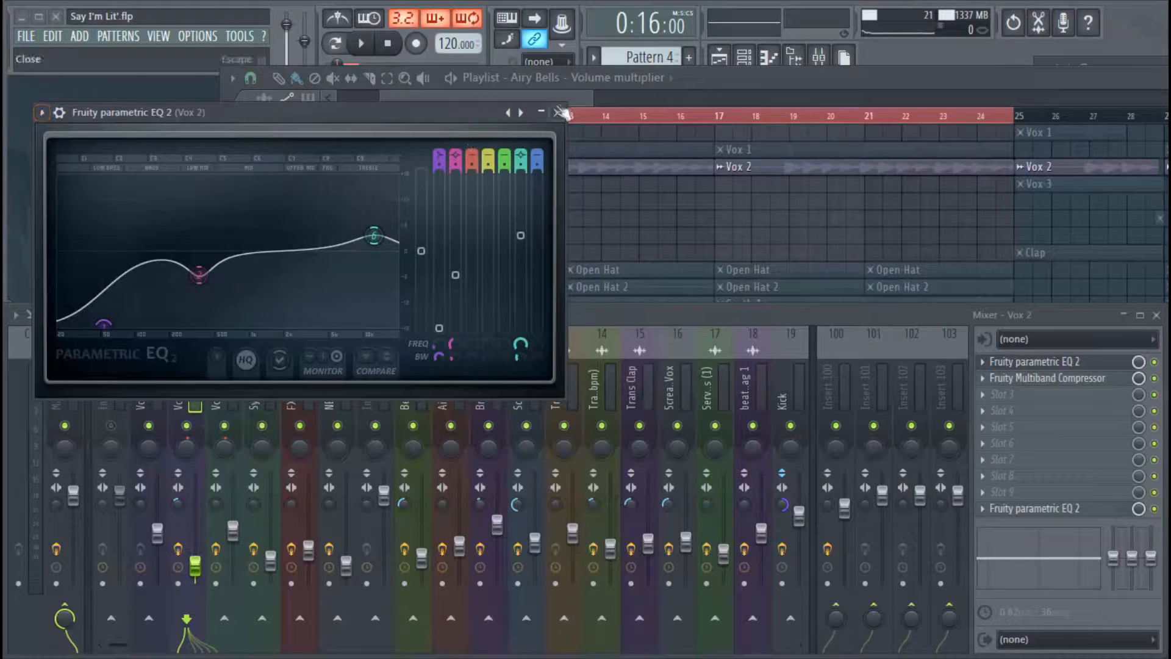
click(557, 112)
- Review the Fruity Multiband Compressor and the last-slot Fruity parametric EQ 2 on Vox 2, closing each one
click(1106, 383)
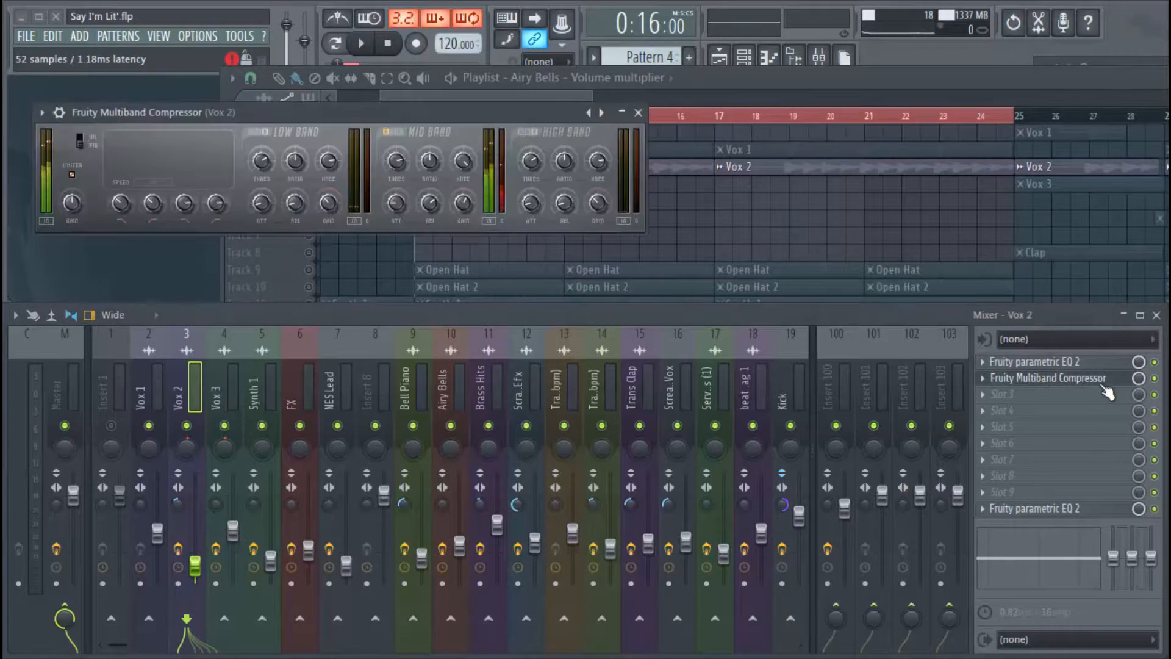
click(1105, 383)
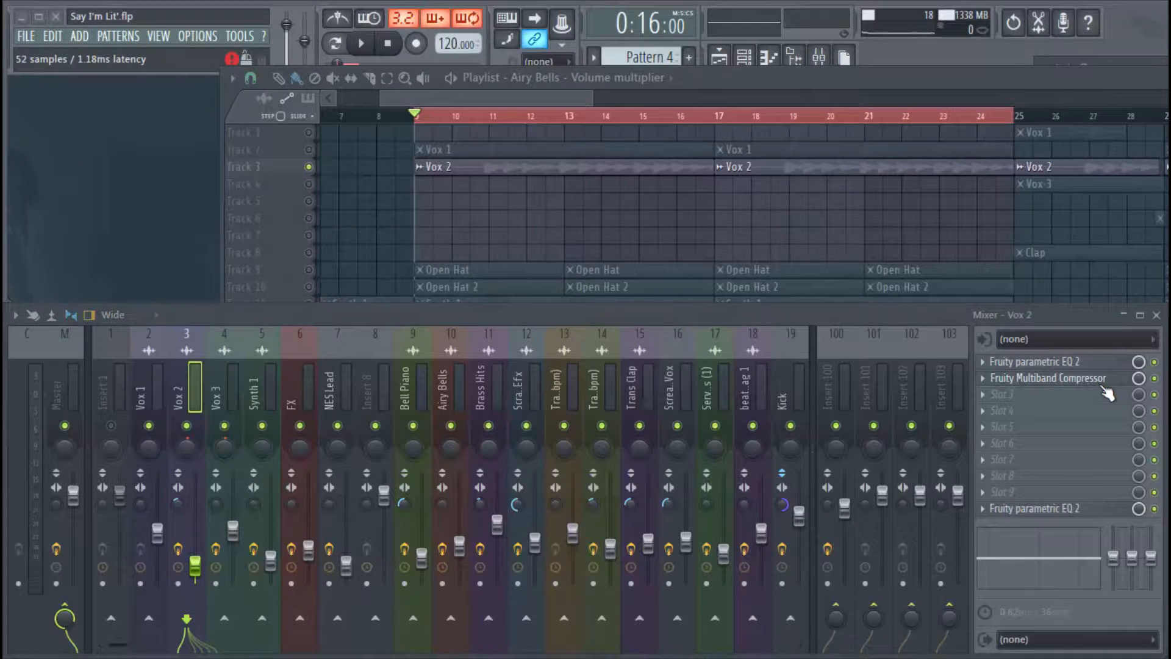
click(1088, 509)
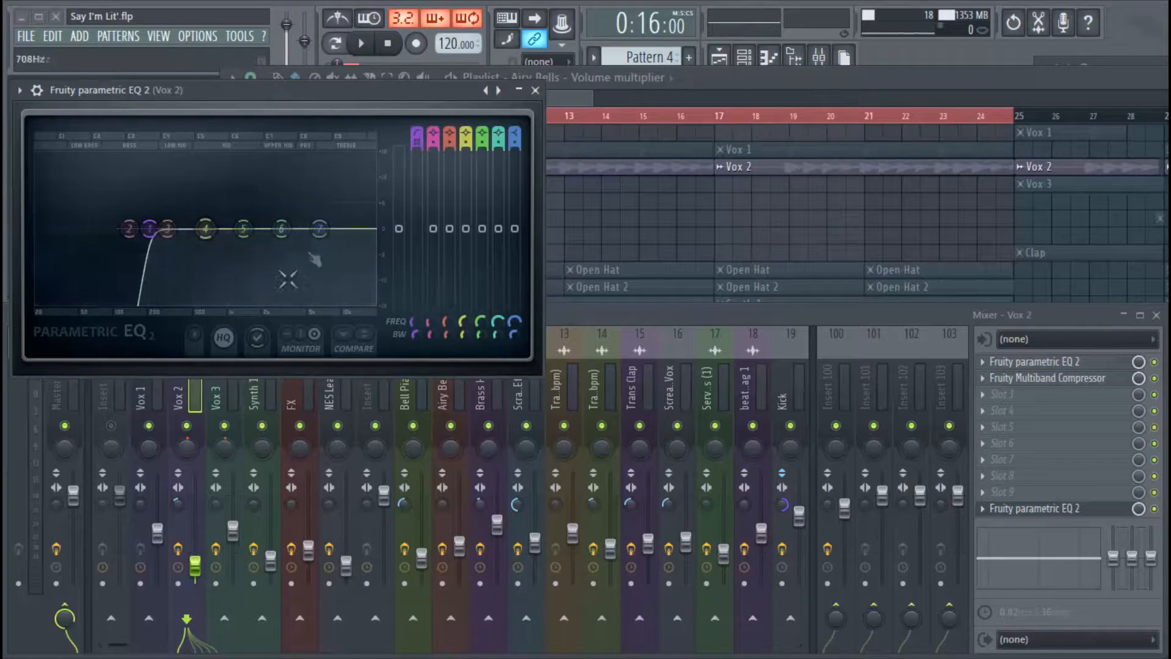
click(536, 92)
- Select the Vox 3 mixer channel and look over the full playlist arrangement
click(233, 365)
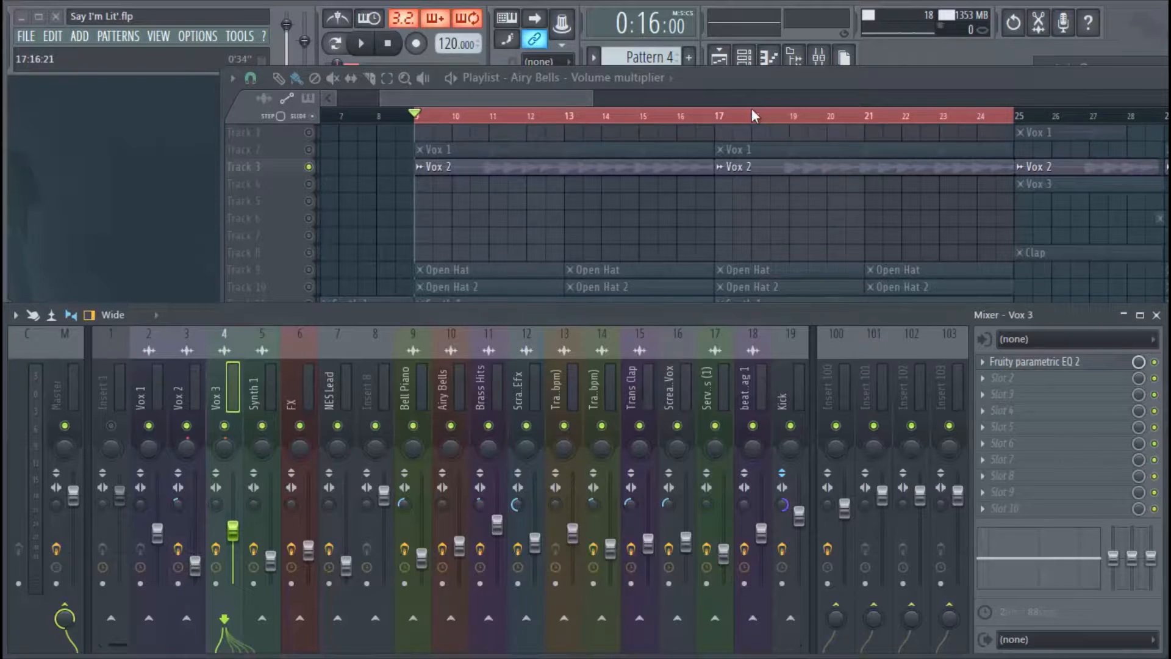
scroll(755, 116, down, 4)
scroll(756, 117, up, 3)
middle_click(594, 129)
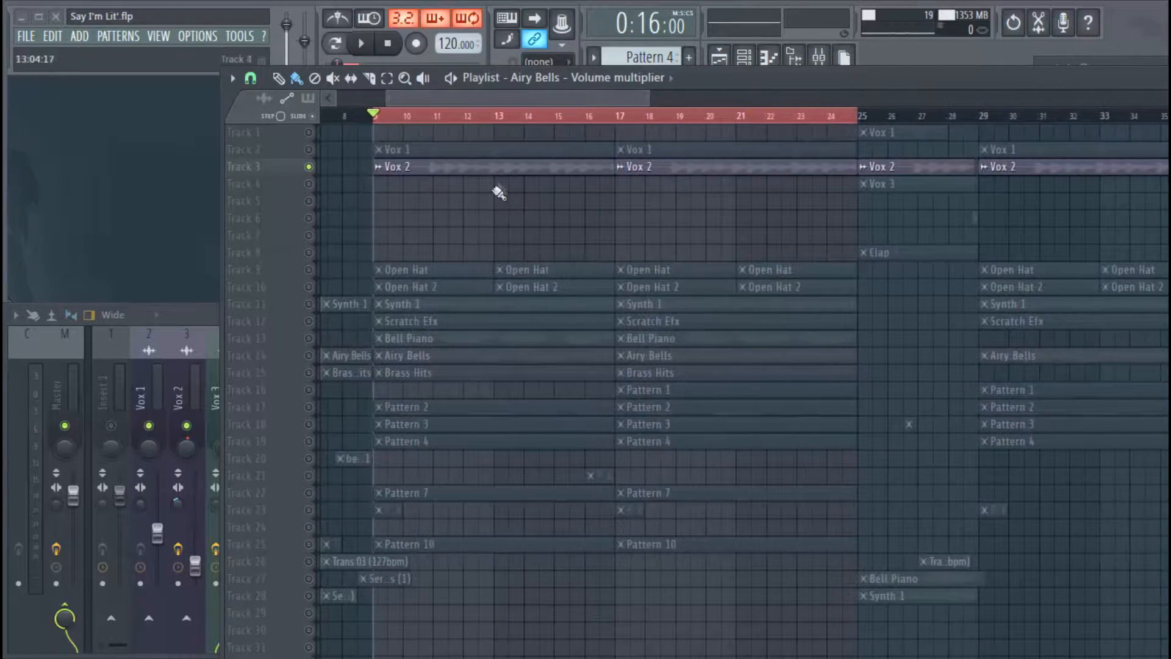
scroll(520, 125, down, 4)
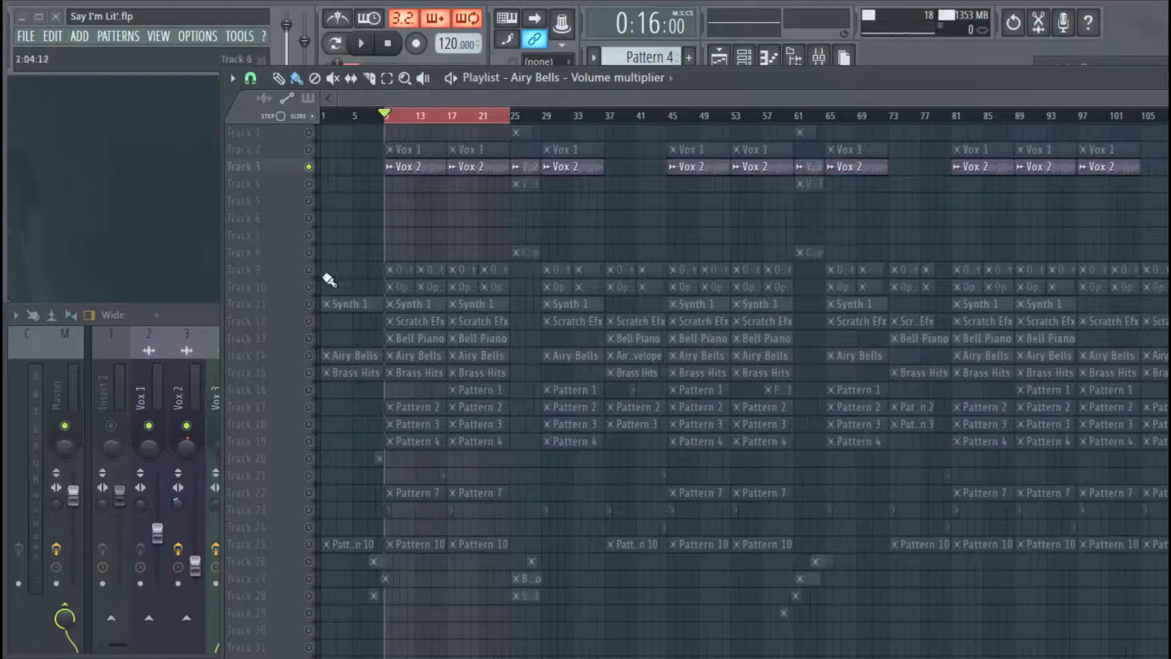
- Solo the Open Hat playlist track, play it from bar 9, and stop playback with its mixer channel in view
right_click(312, 260)
right_click(314, 265)
scroll(406, 115, up, 5)
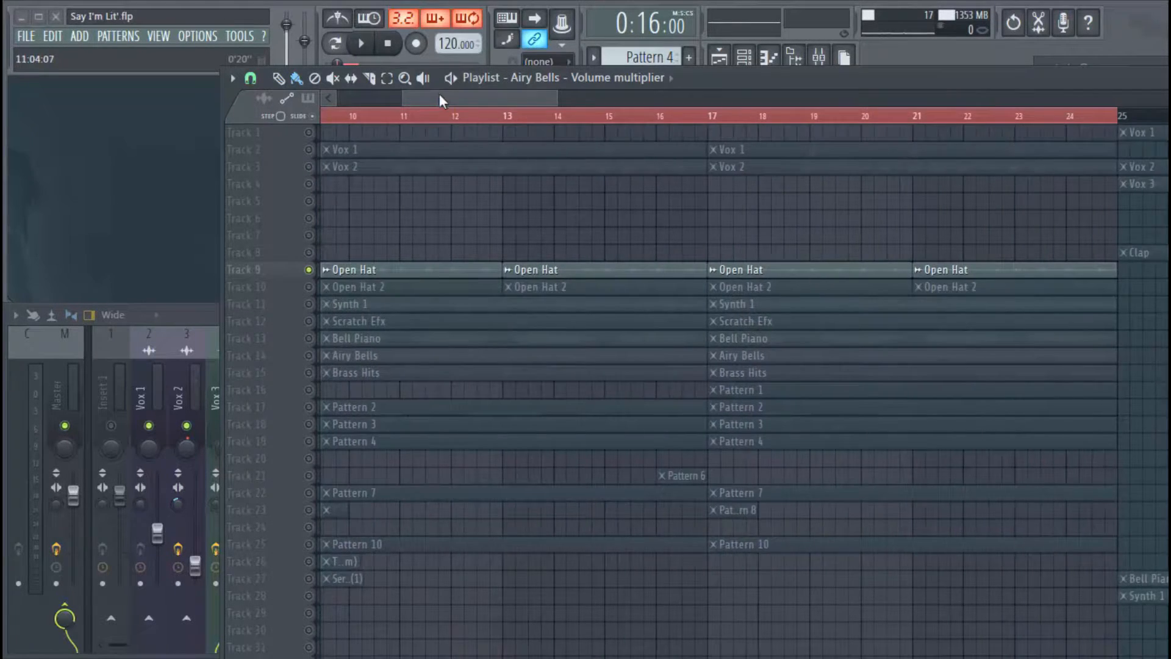
drag(441, 96, 414, 105)
key(space)
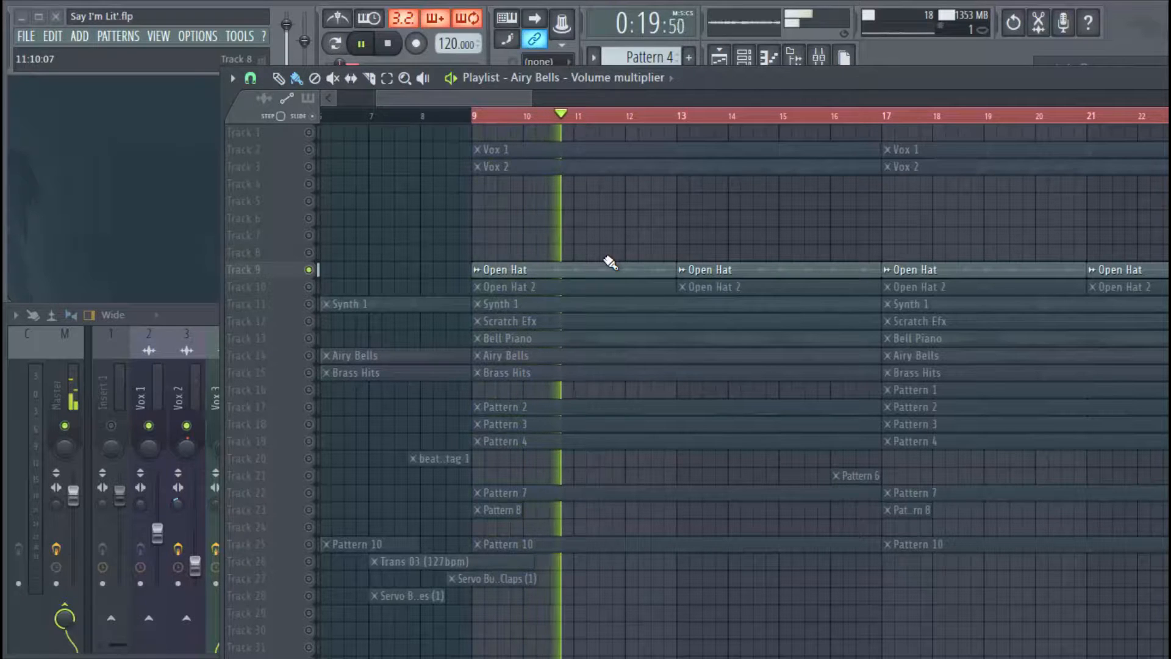
click(204, 316)
scroll(307, 367, down, 6)
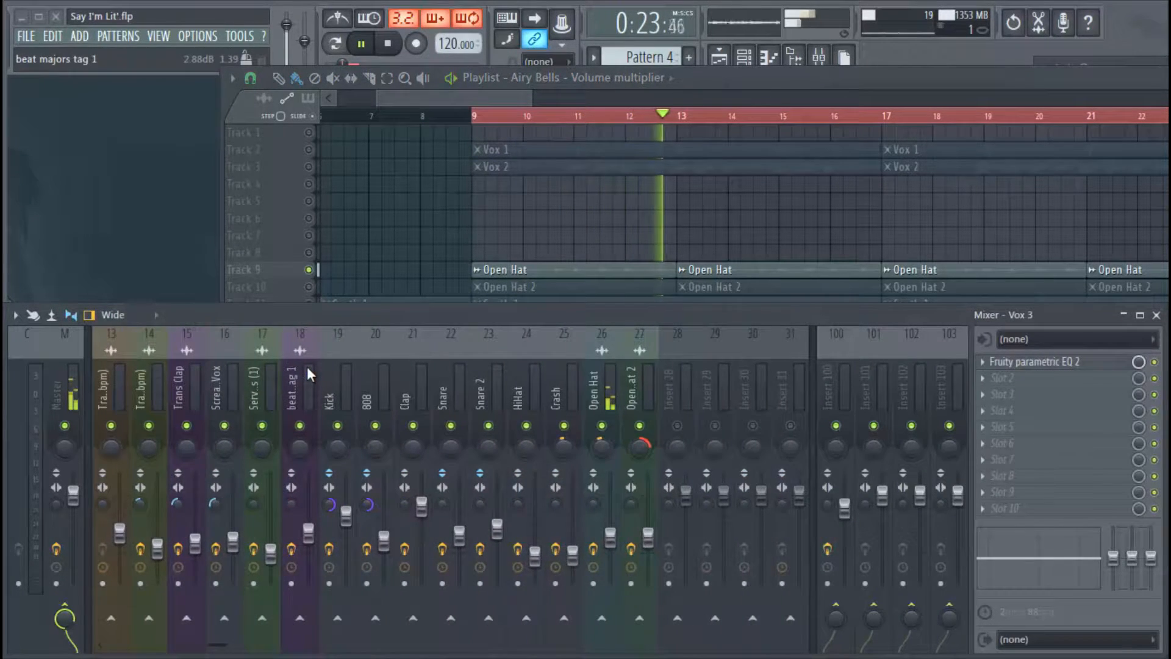
key(space)
- Inspect the SSLEQ Stereo settings on the Open Hat mixer channel and close the plugin
click(602, 399)
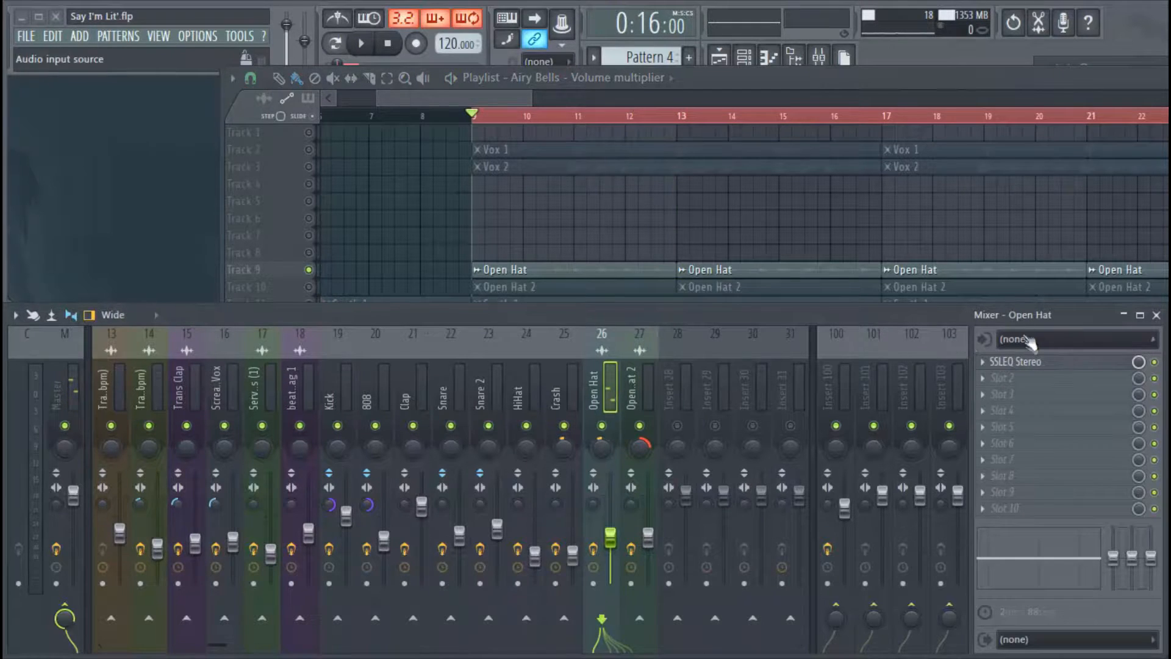
click(1036, 364)
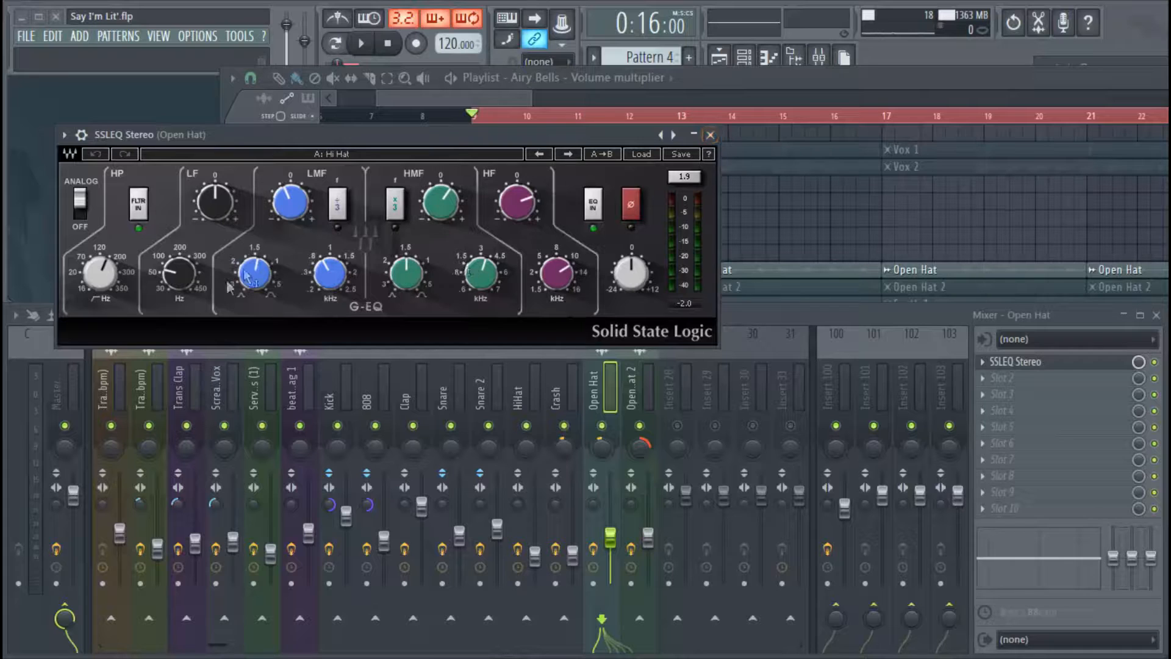
click(710, 135)
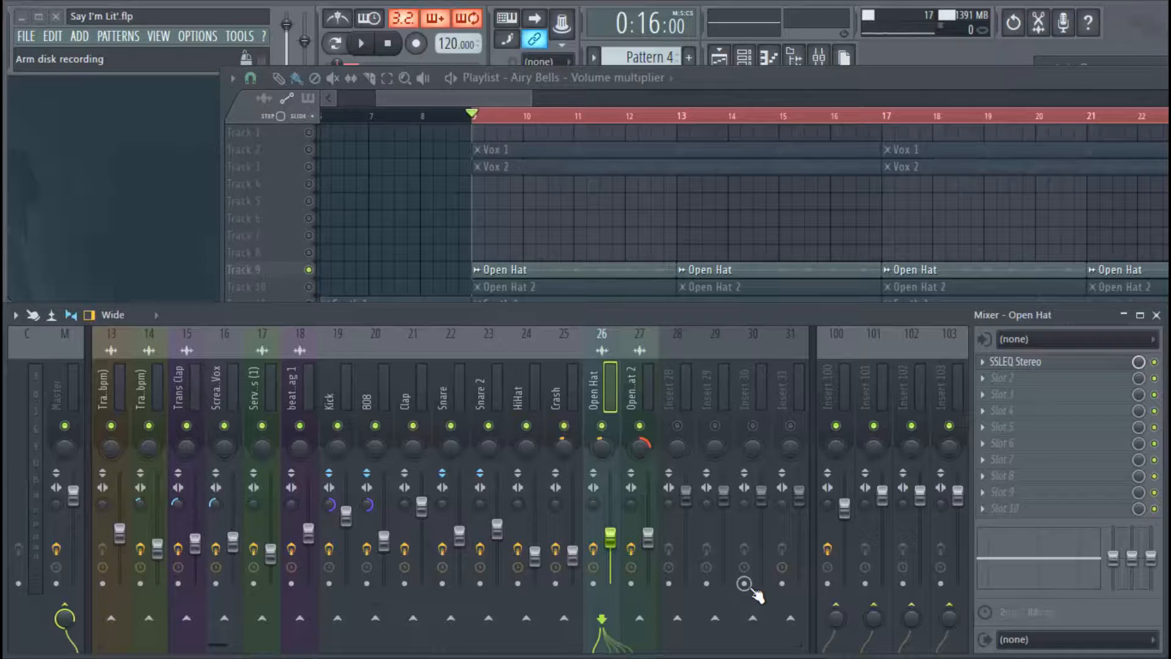
- Solo the Open Hat 2 playlist track, and unsolo it to reactivate all tracks with the mixer in front
click(705, 75)
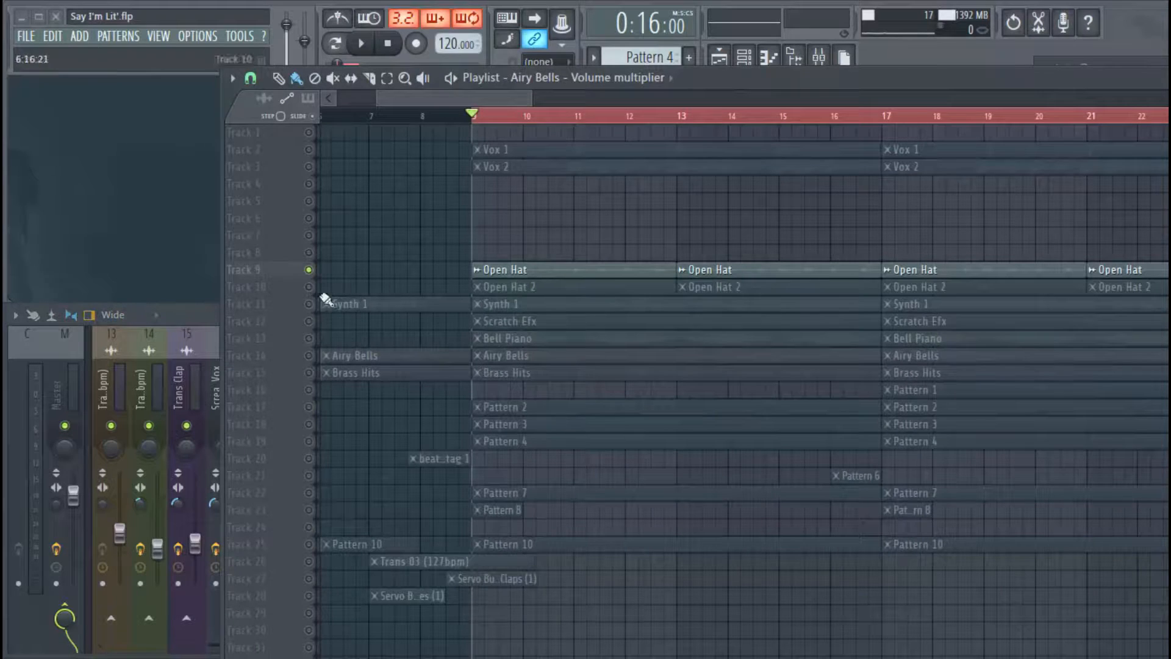
click(192, 315)
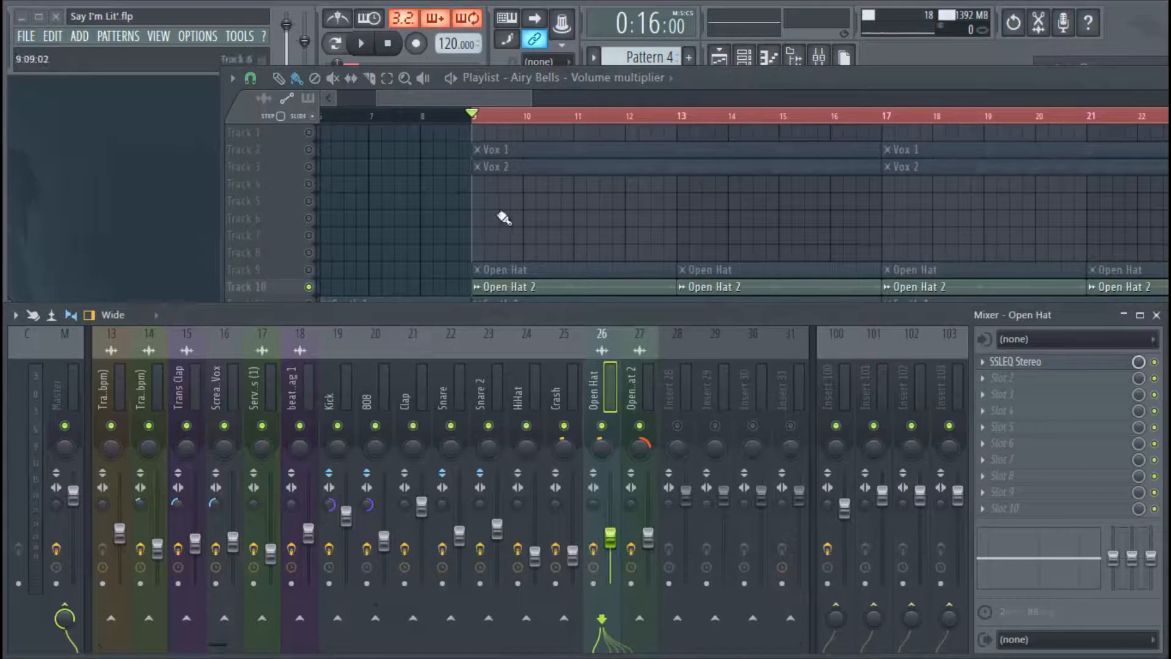
click(719, 71)
scroll(560, 122, down, 5)
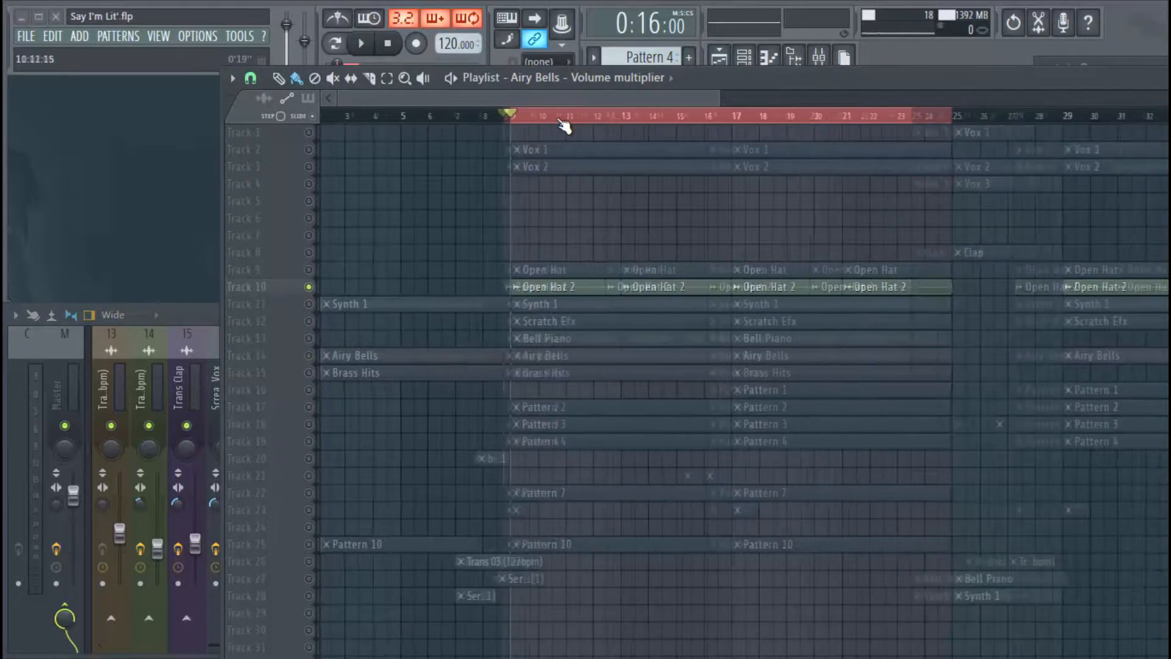
drag(543, 98, 568, 97)
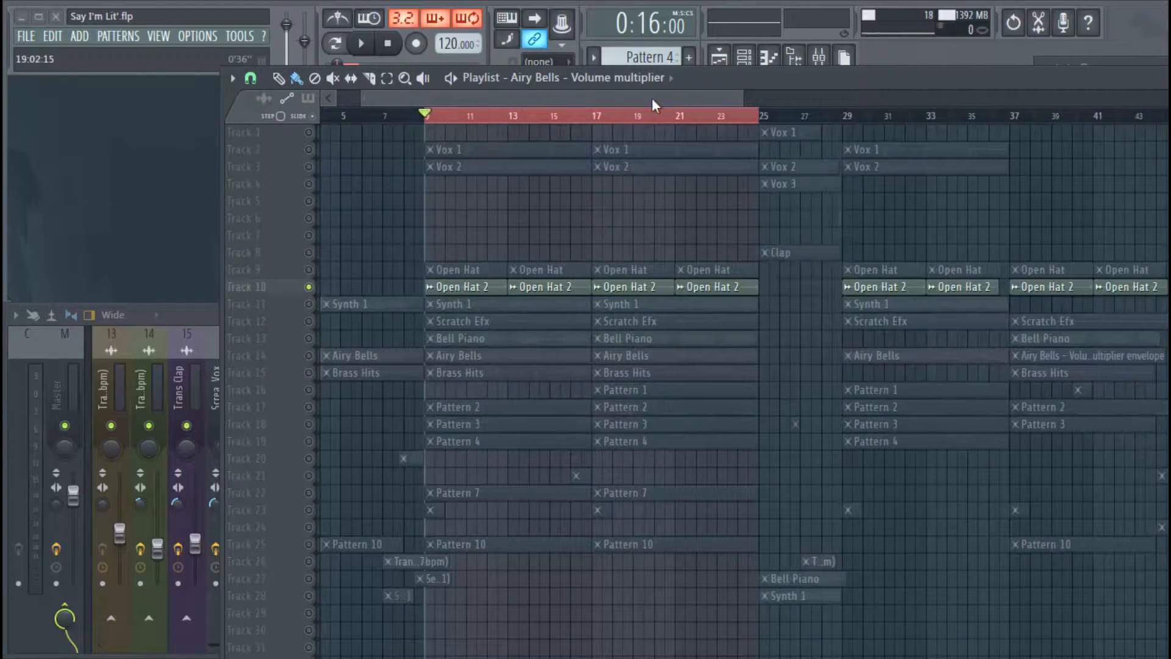
right_click(308, 287)
click(185, 317)
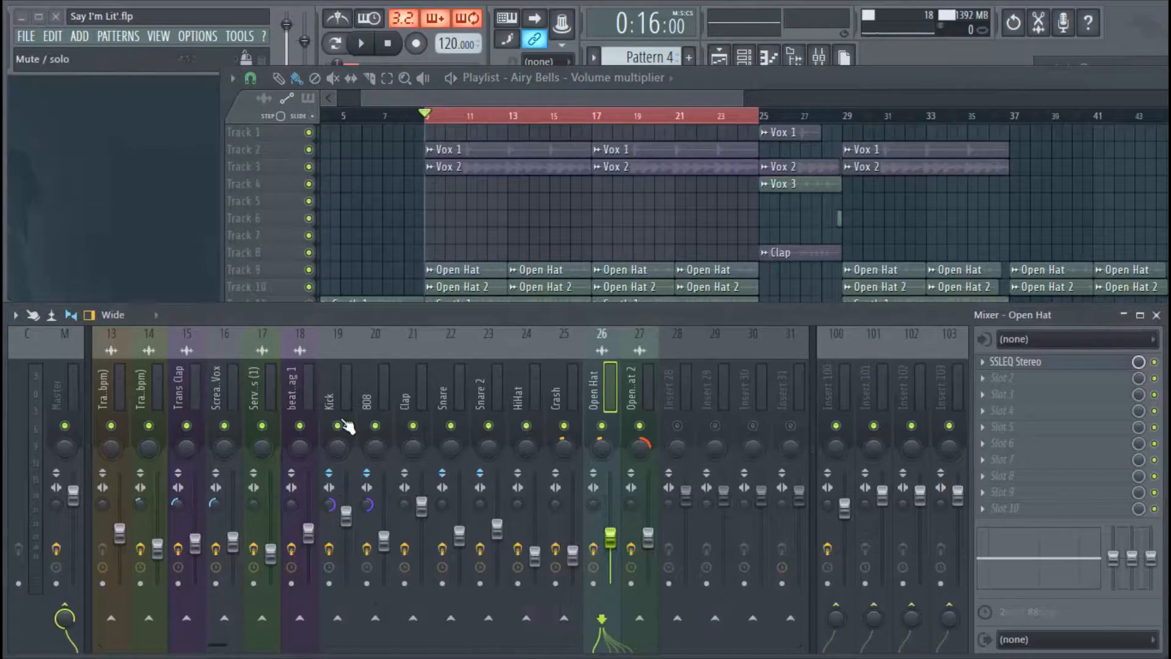
- Solo the Kick mixer channel, reactivate the drum channels from Clap through Open Hat 2, and play the drums from bar 9 before stopping
right_click(339, 426)
drag(415, 425, 640, 425)
key(space)
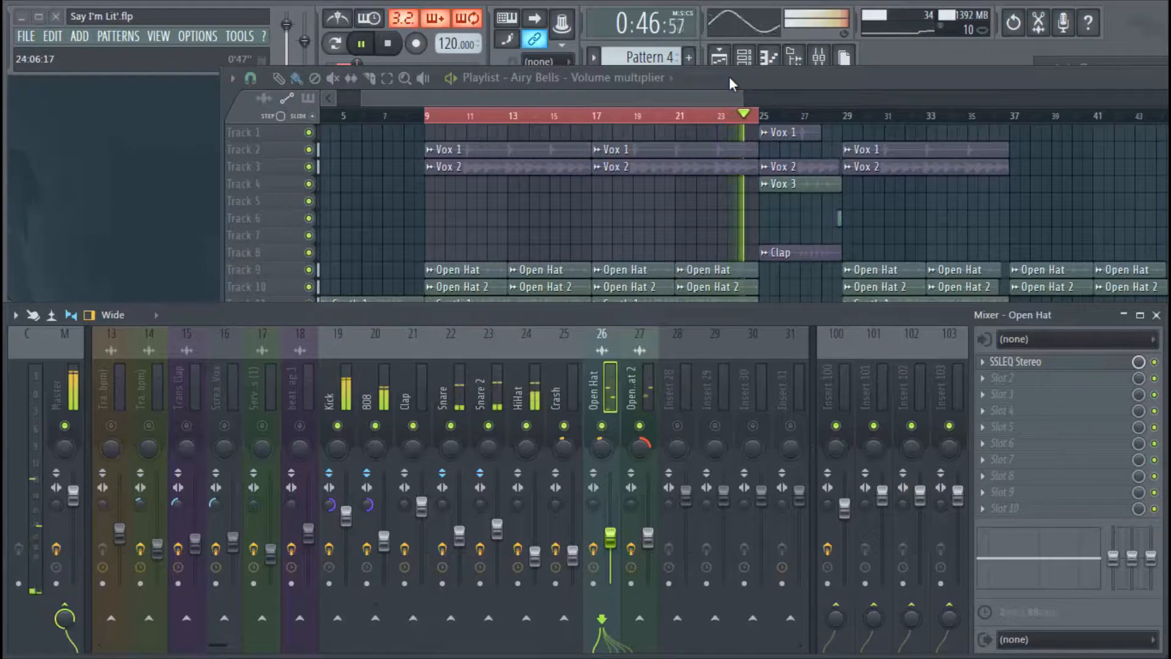
key(space)
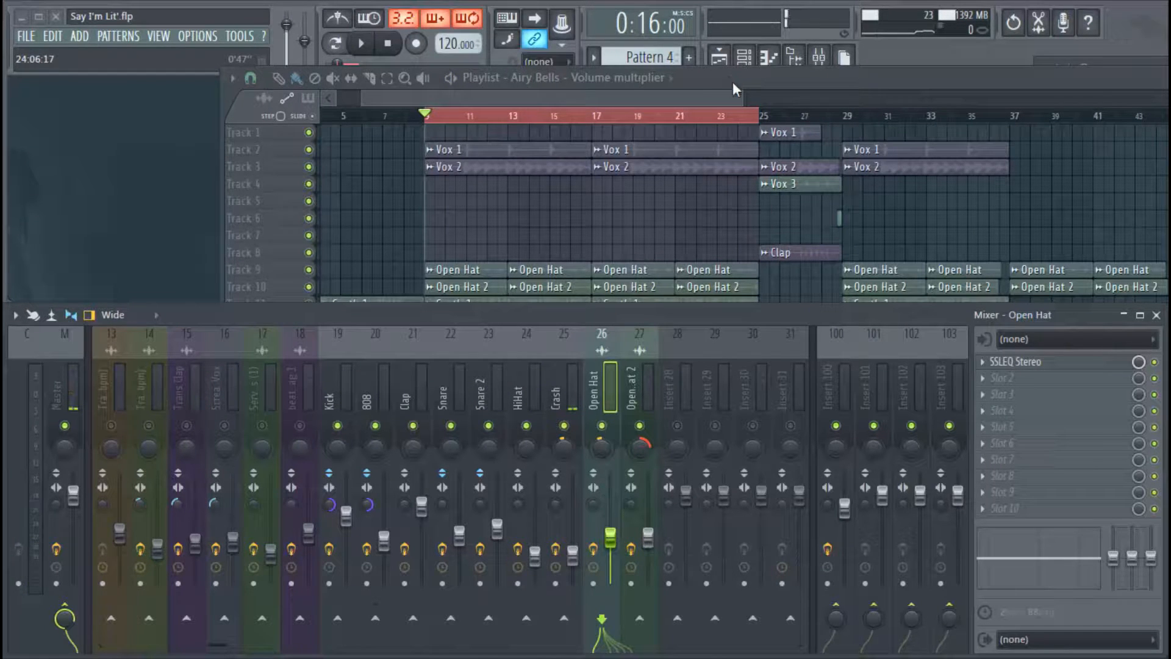
- Narrow the playlist's playback selection to bars 17 through 24 and solo the selected Kick channel in the mixer
key(F5)
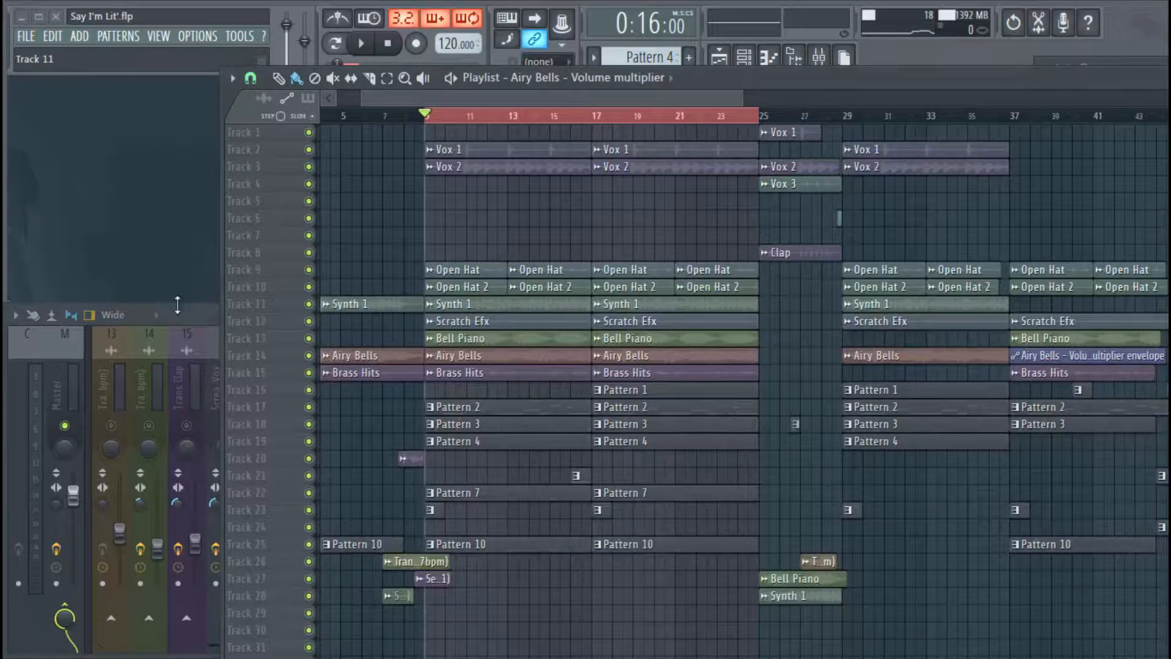
click(178, 311)
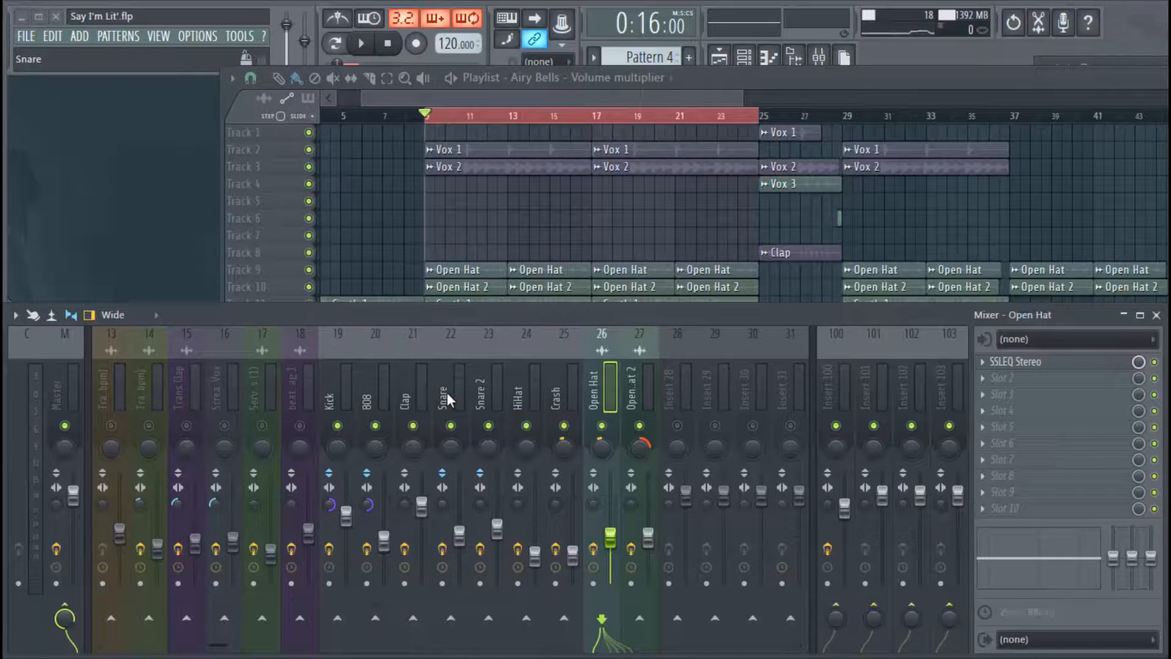
click(336, 403)
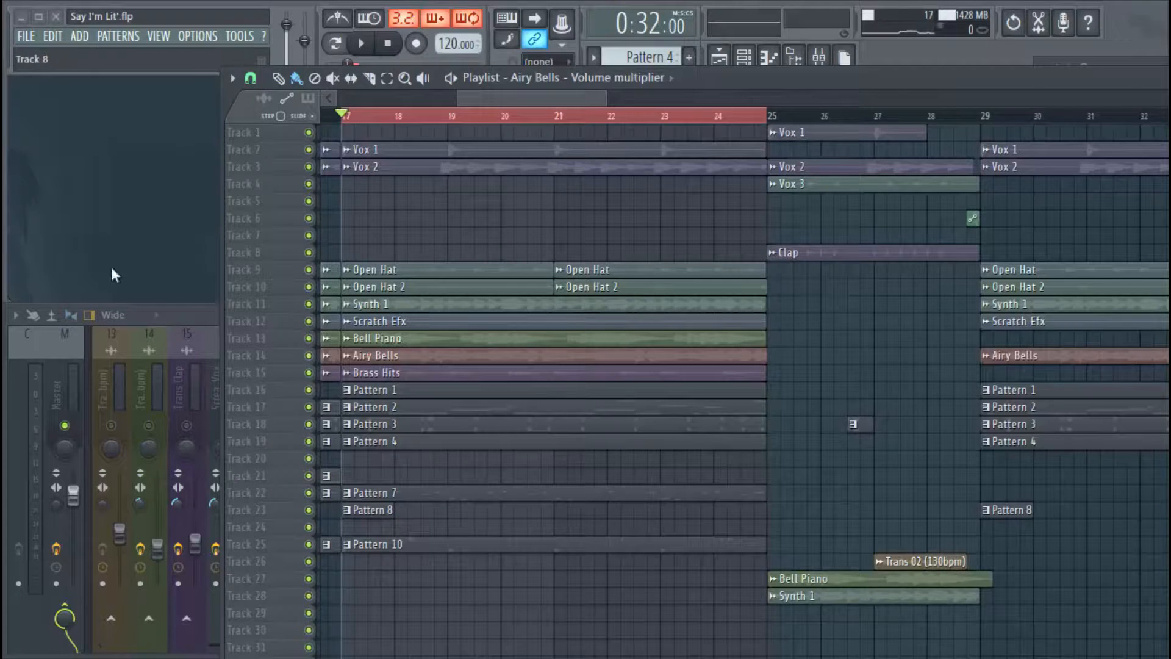
click(207, 314)
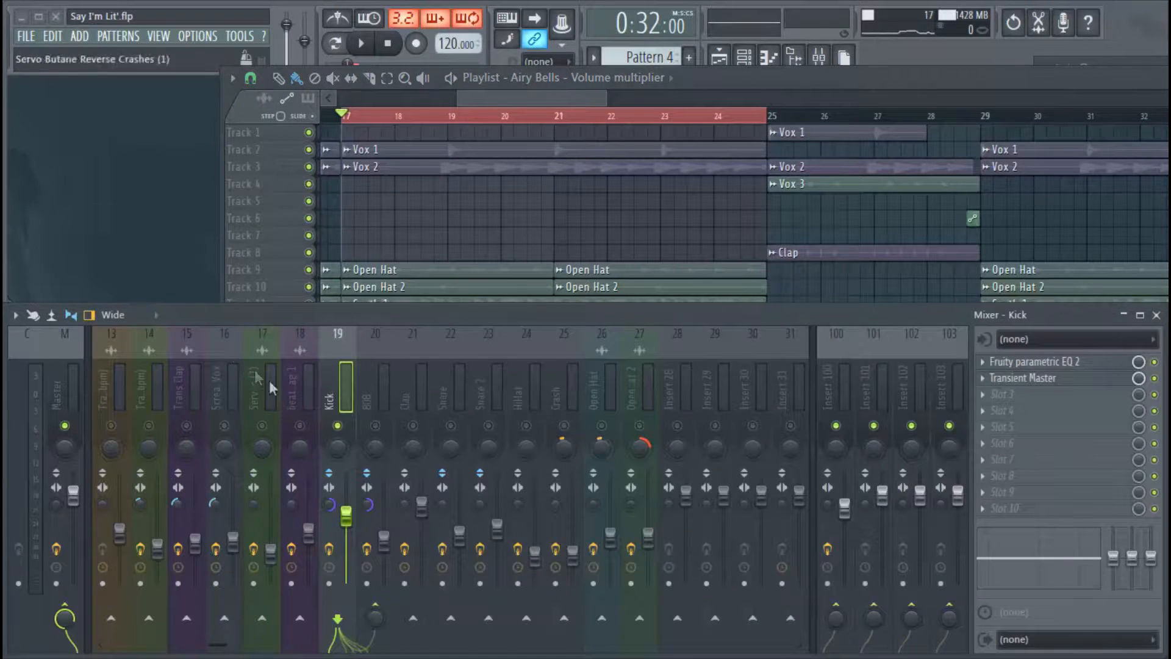
- Inspect the Fruity parametric EQ 2 and Transient Master settings on the Kick channel, and close both plugins
click(1097, 363)
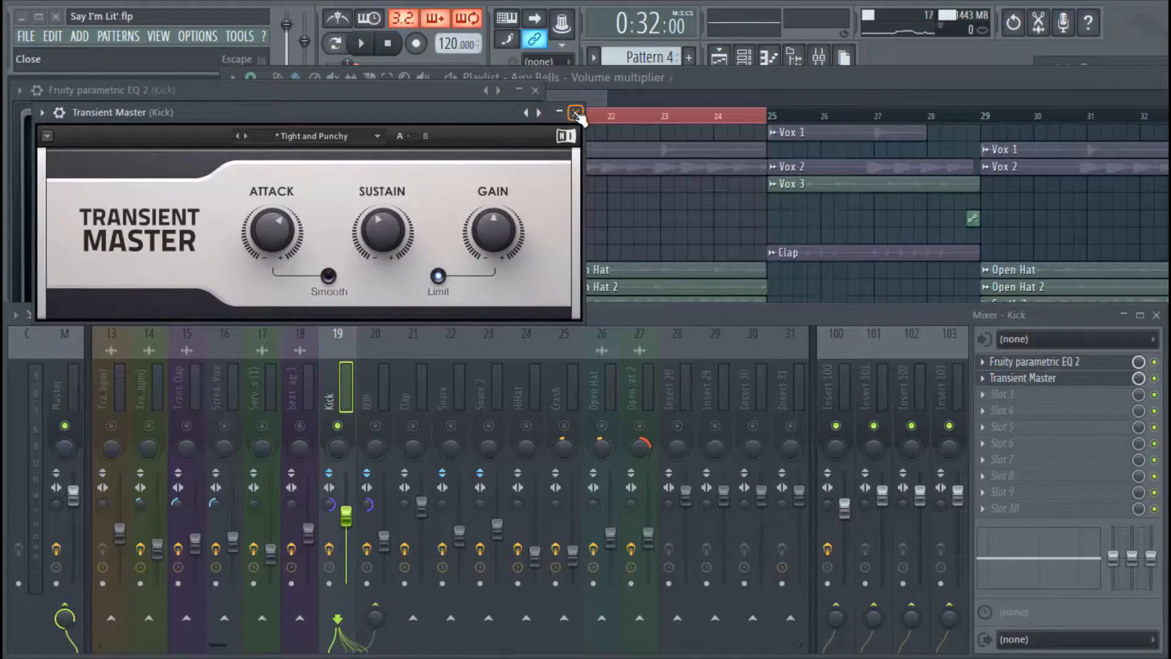
click(575, 113)
click(535, 91)
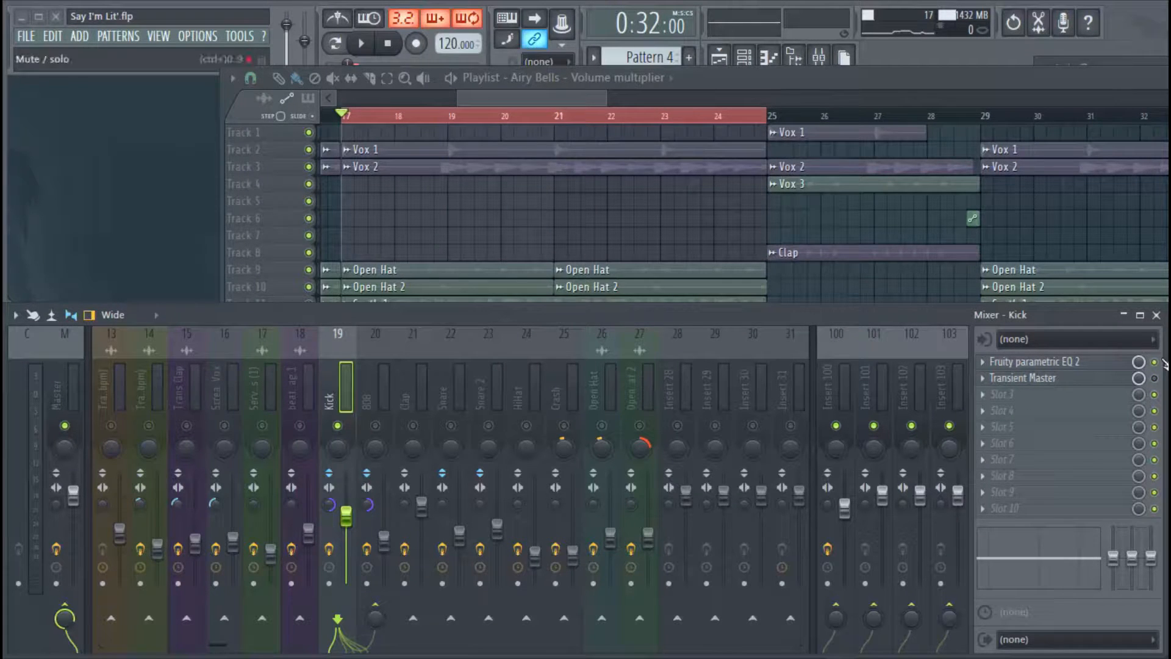
- Play the selected bars to compare the Kick with its Fruity parametric EQ 2 and Transient Master bypassed and enabled, and stop playback
key(space)
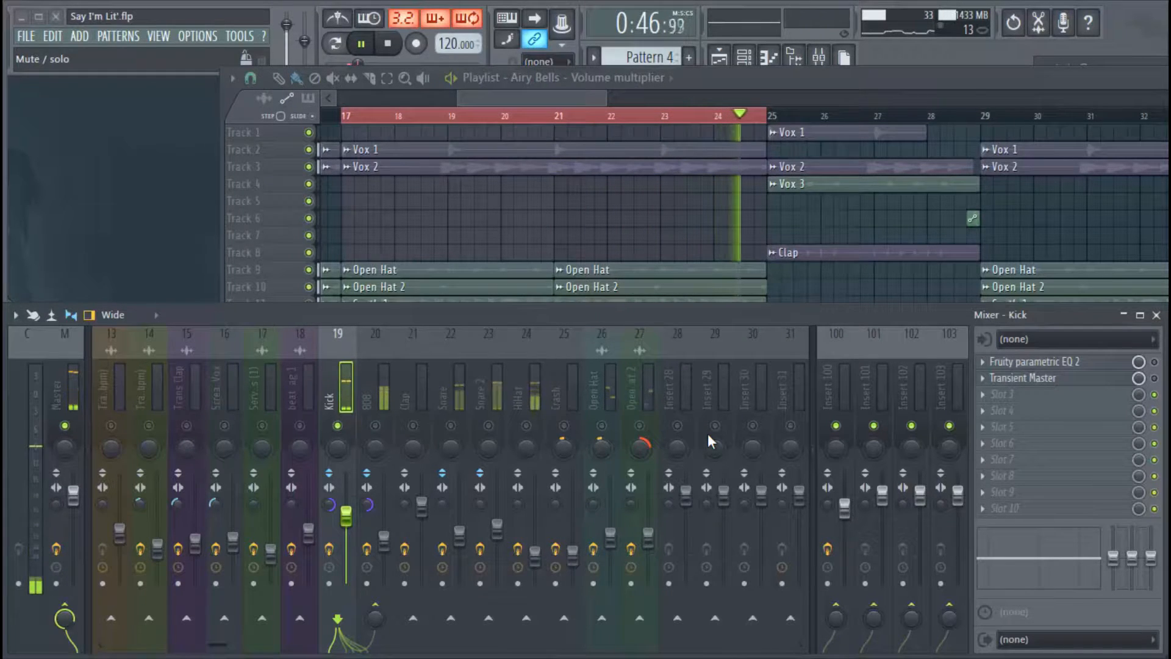
key(space)
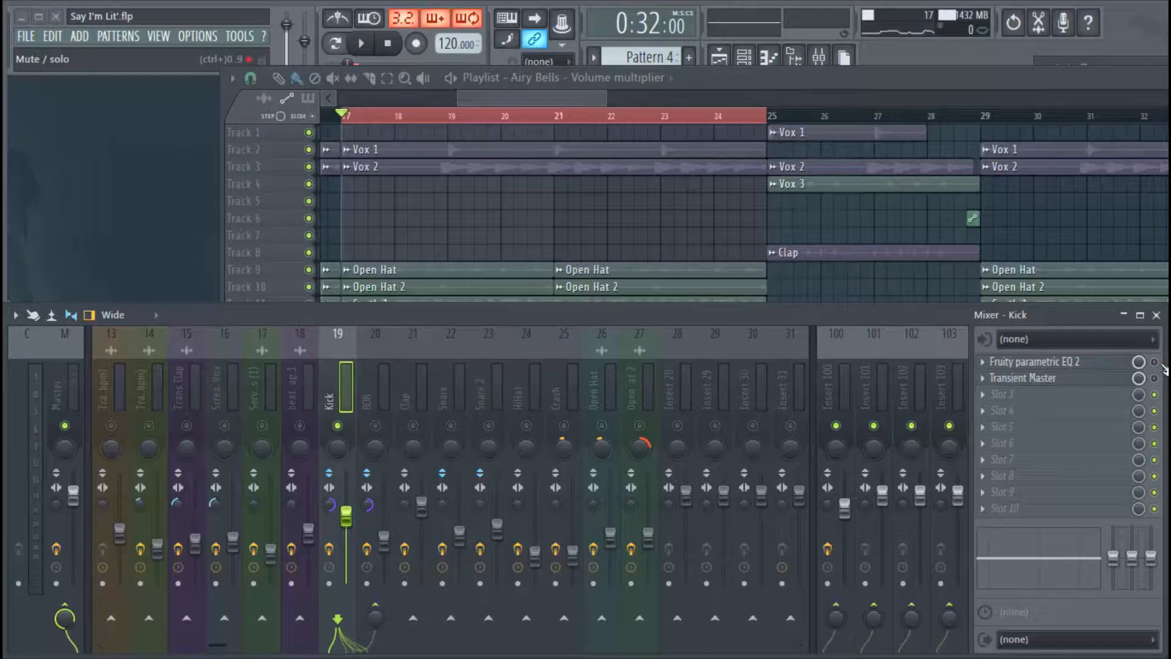
key(space)
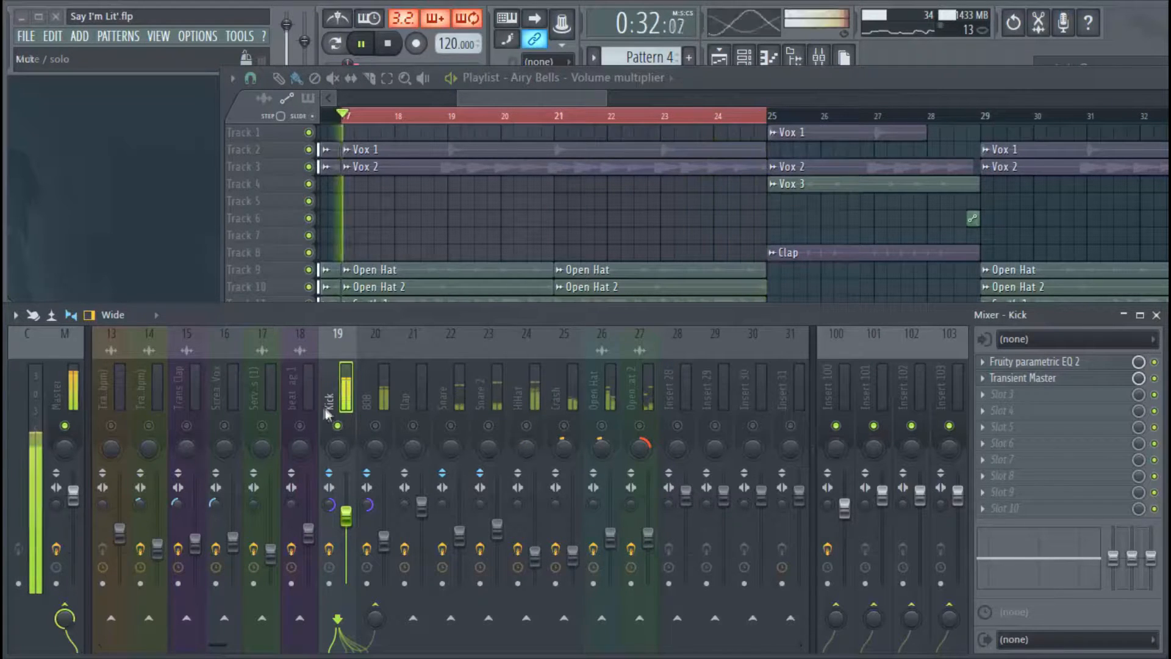
key(space)
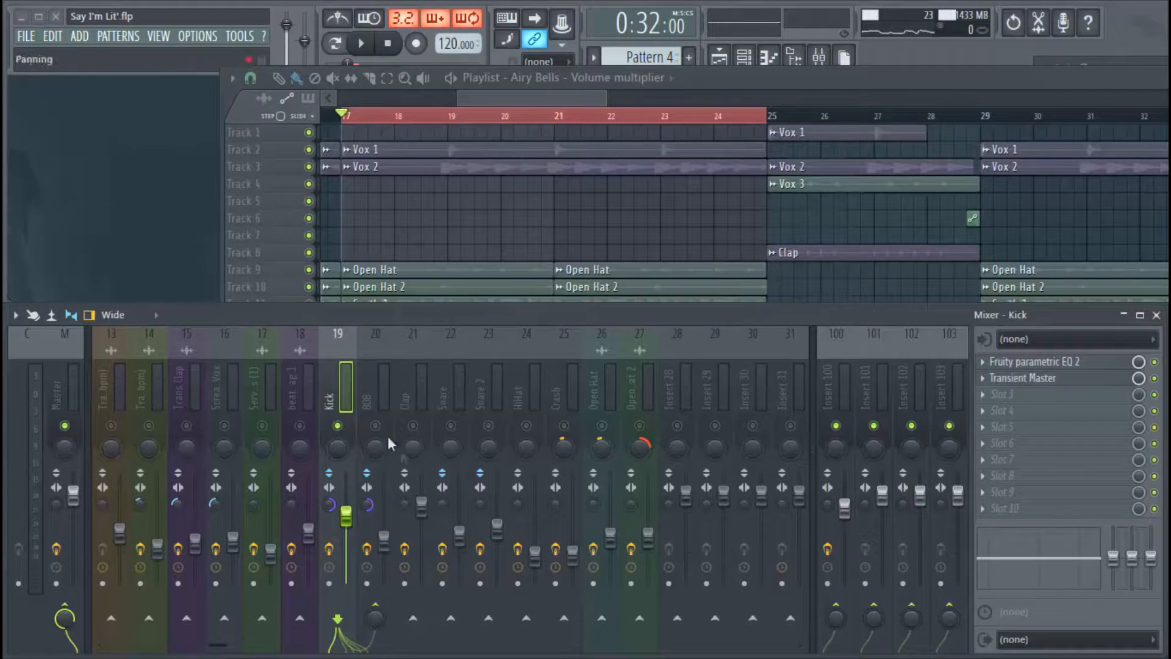
- Select and unmute the 808 channel, and play it together with the Kick twice to check their combined level
click(371, 396)
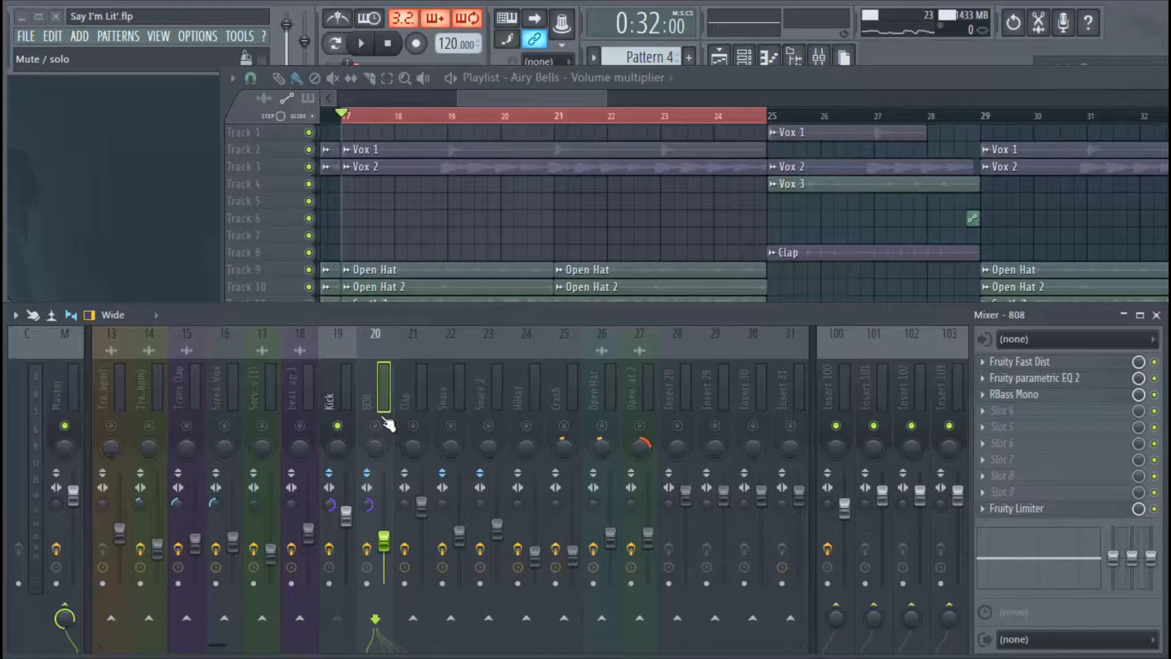
click(375, 425)
key(space)
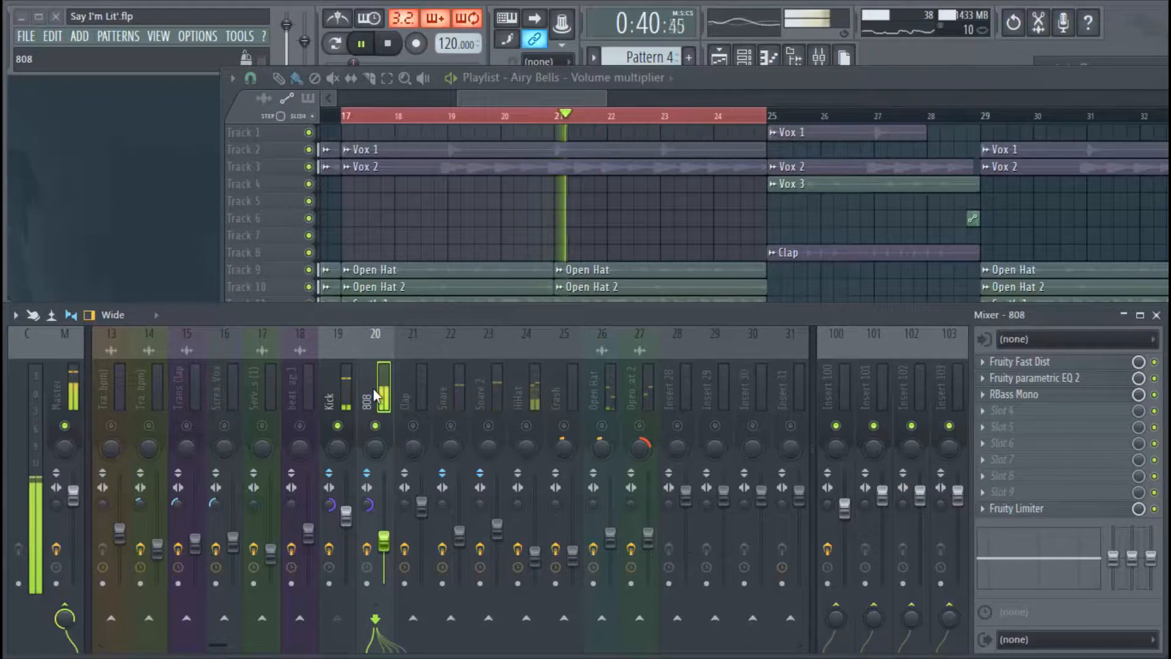
key(space)
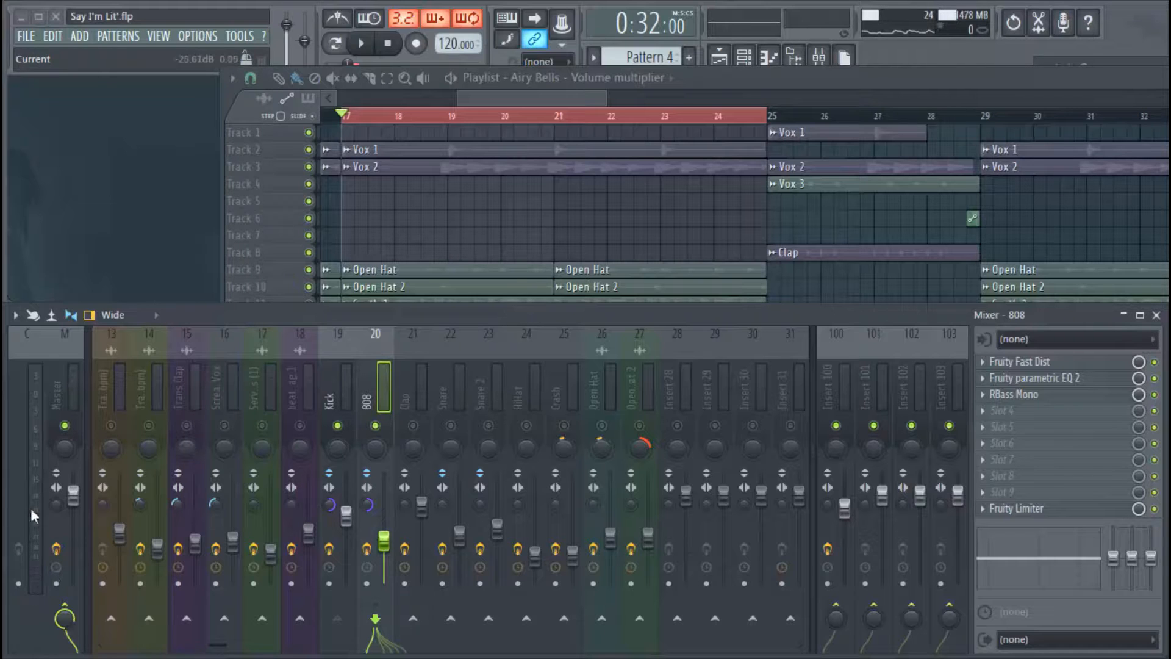
key(space)
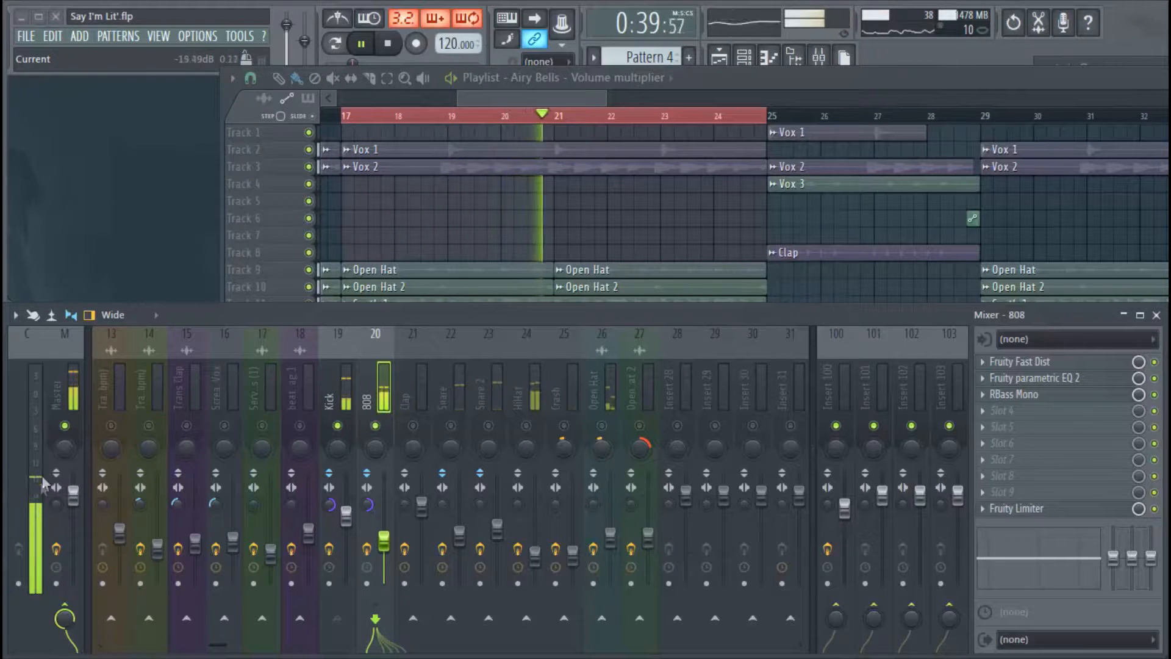
key(space)
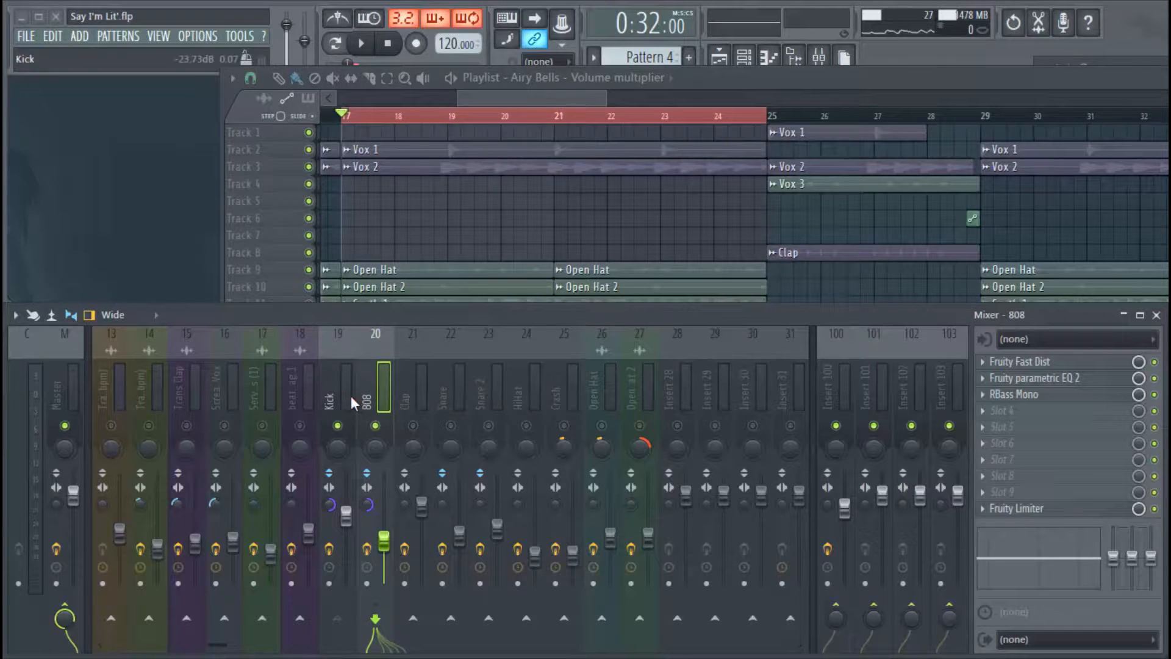
- Compare the effect chains and routing of the Kick and 808 channels by selecting them alternately
click(339, 370)
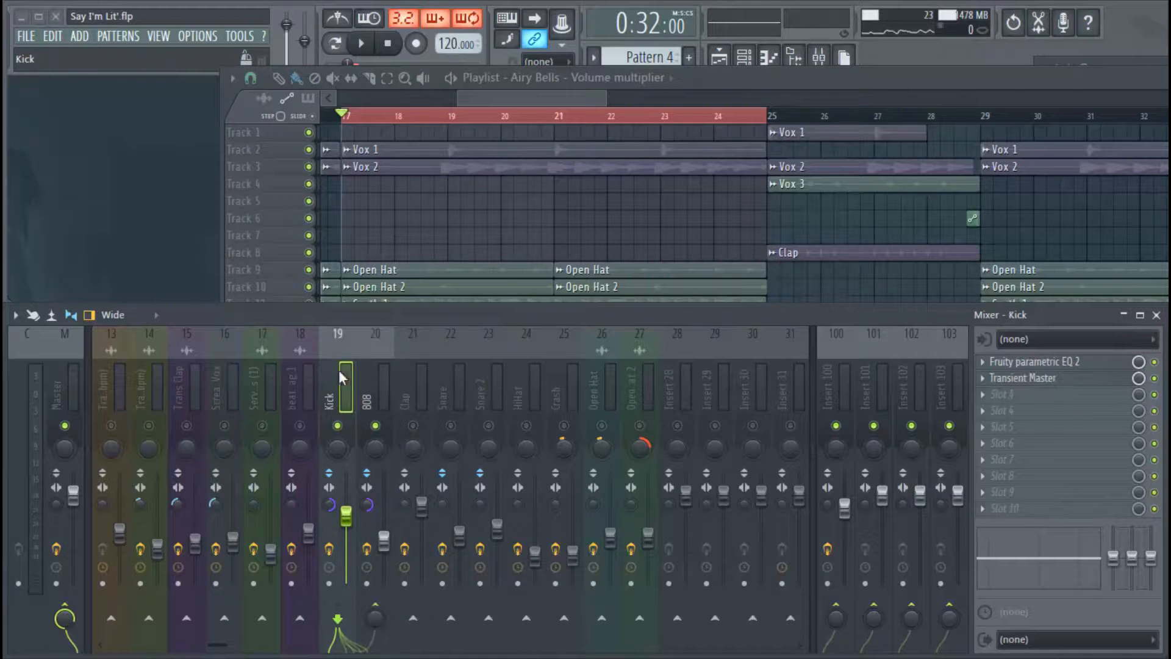
click(373, 380)
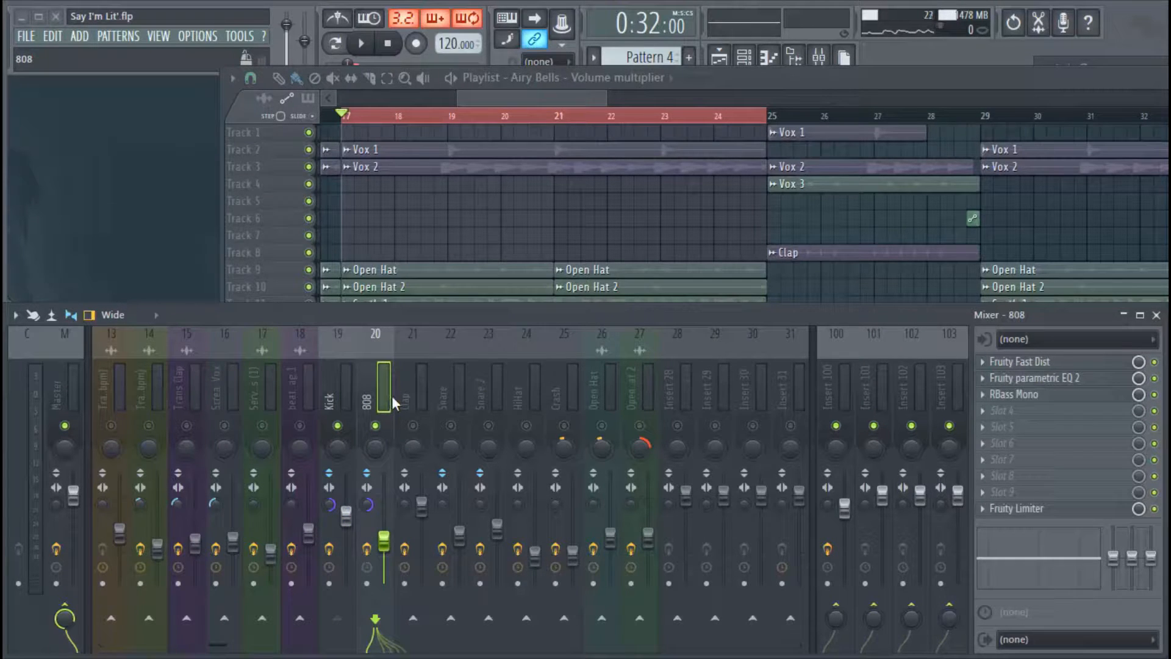
click(338, 369)
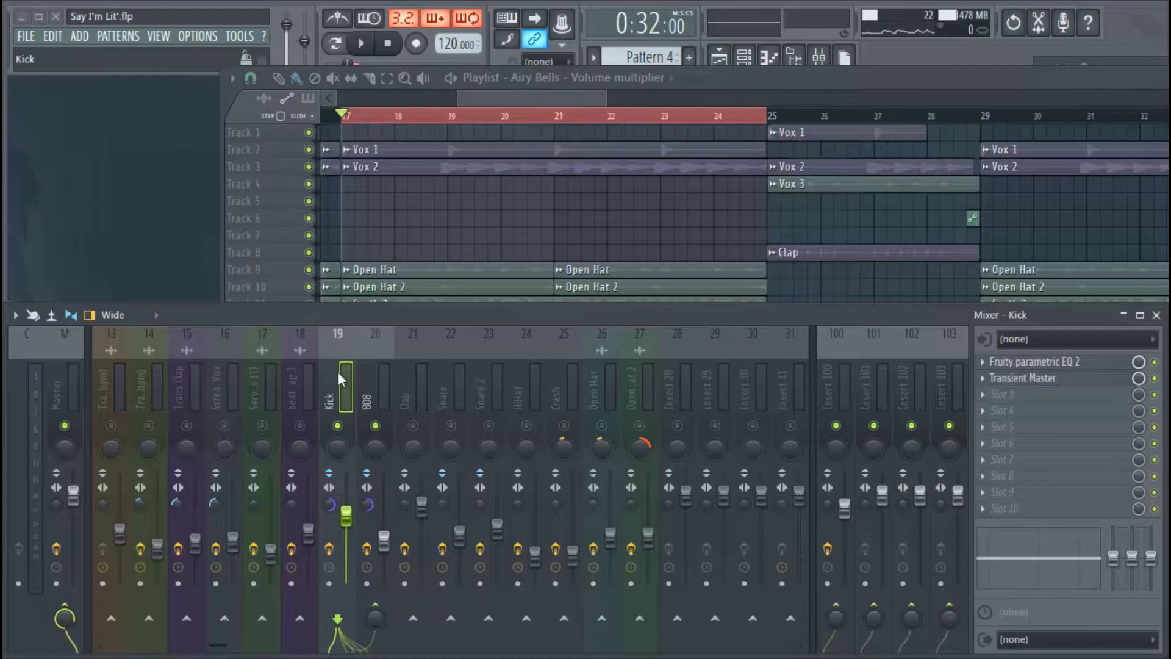
click(372, 398)
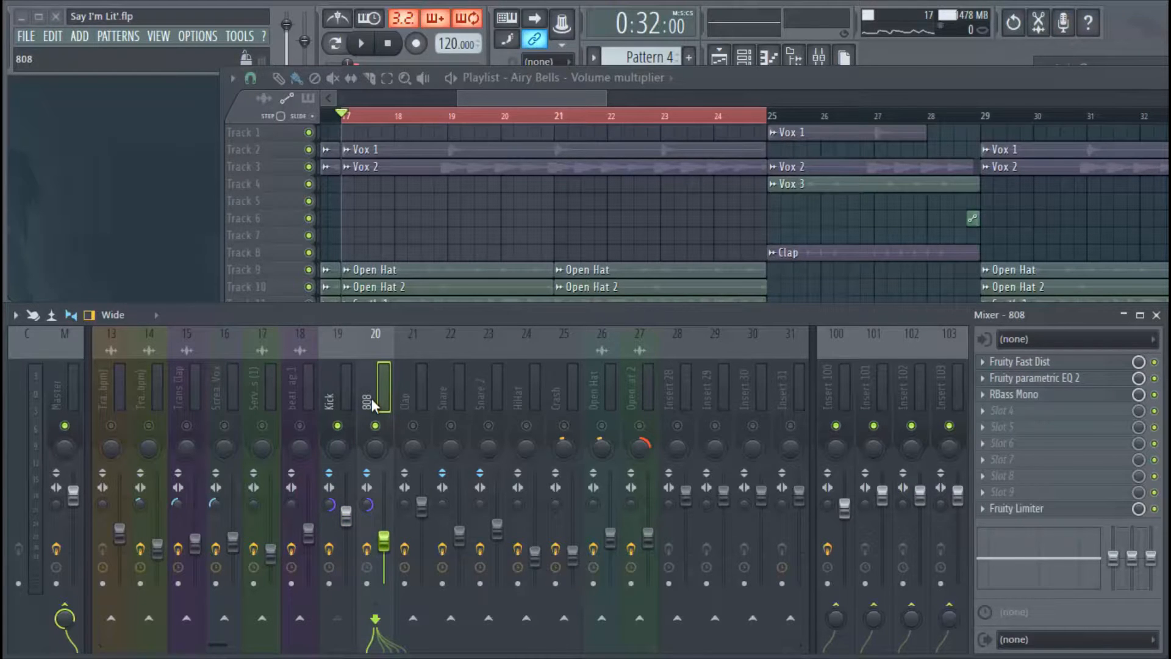
click(342, 375)
click(363, 381)
click(343, 398)
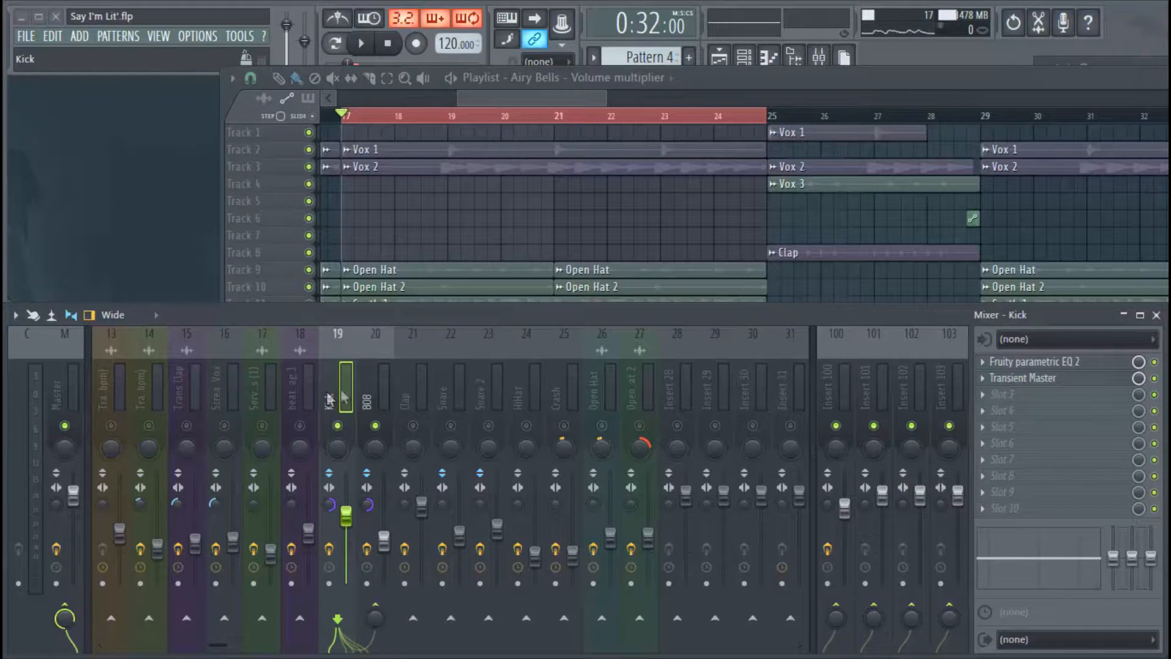
click(372, 405)
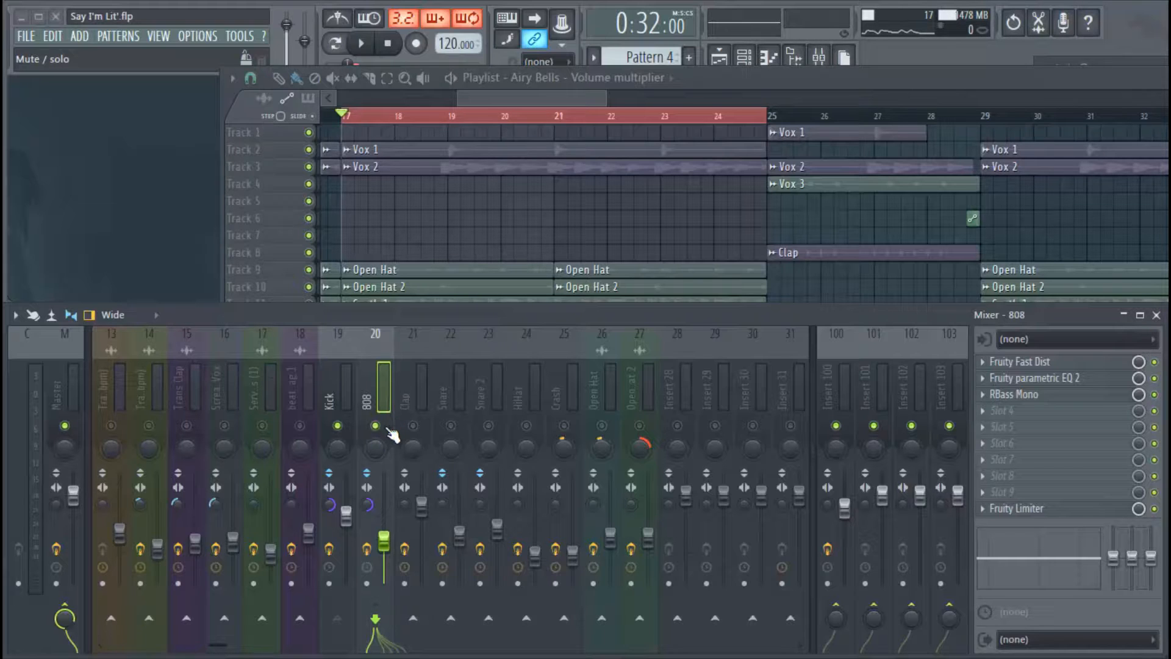
- Select the Clap channel, start playback, and unmute the Clap, Snare, Snare 2 and HiHat channels one after another
click(413, 425)
click(412, 399)
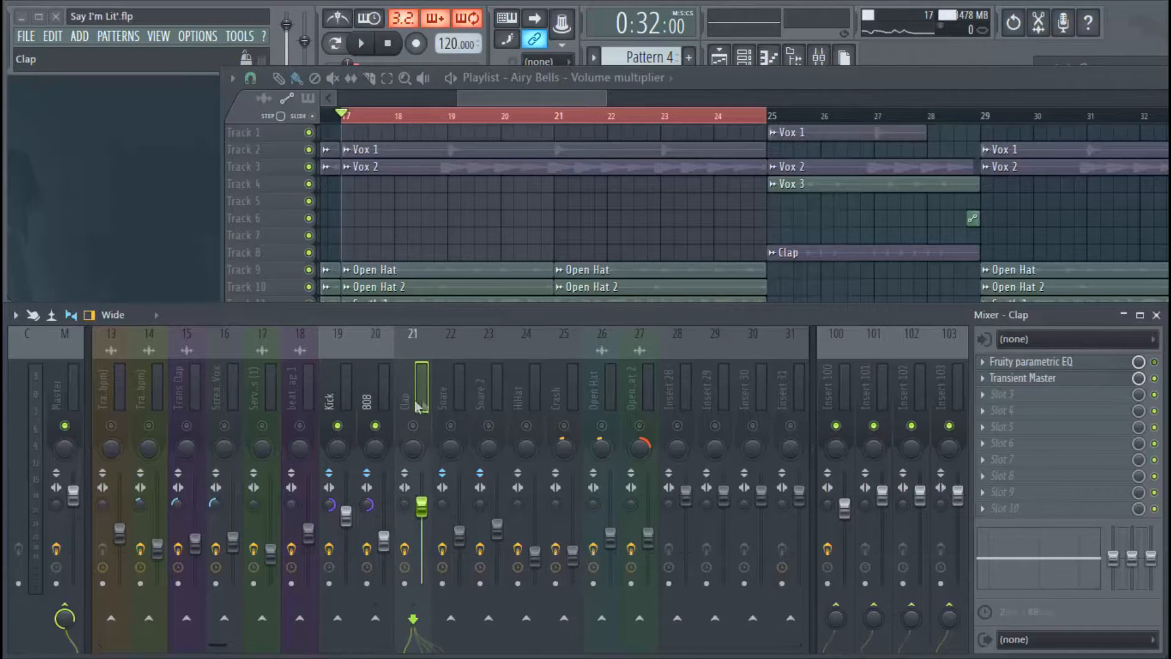
key(space)
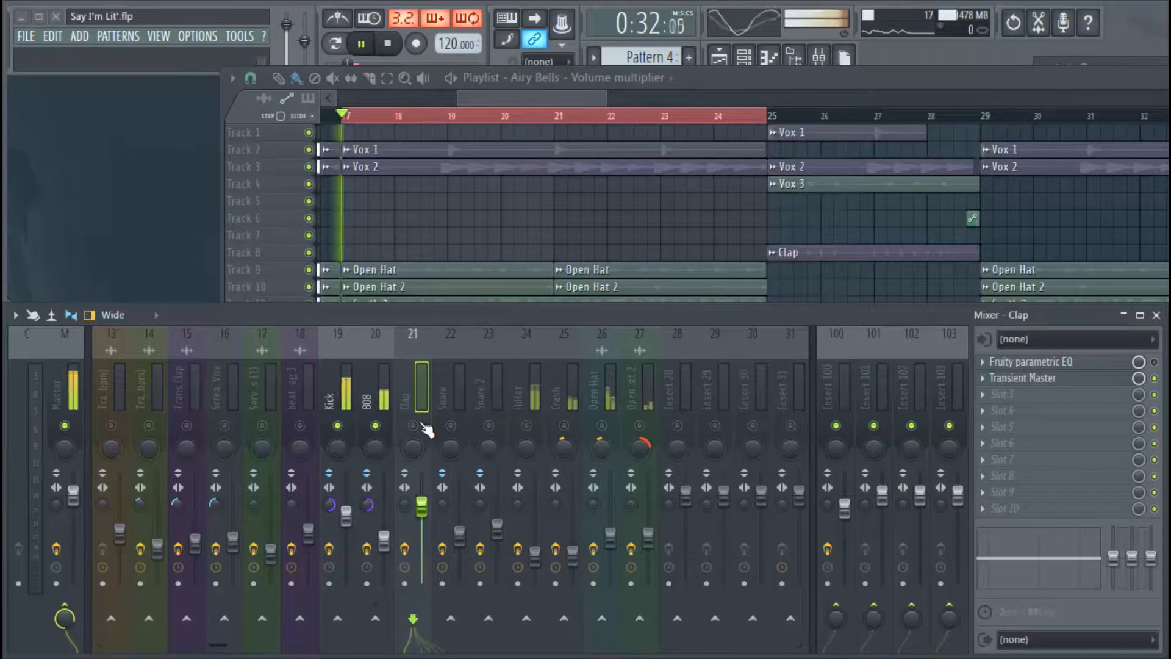
click(413, 425)
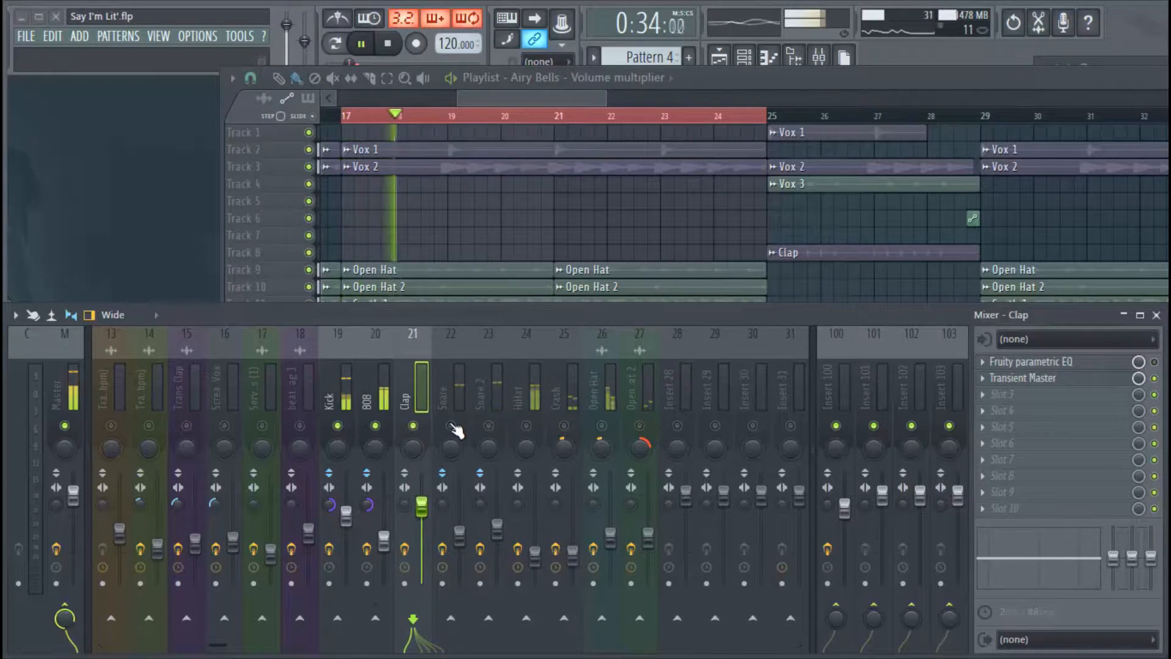
click(451, 425)
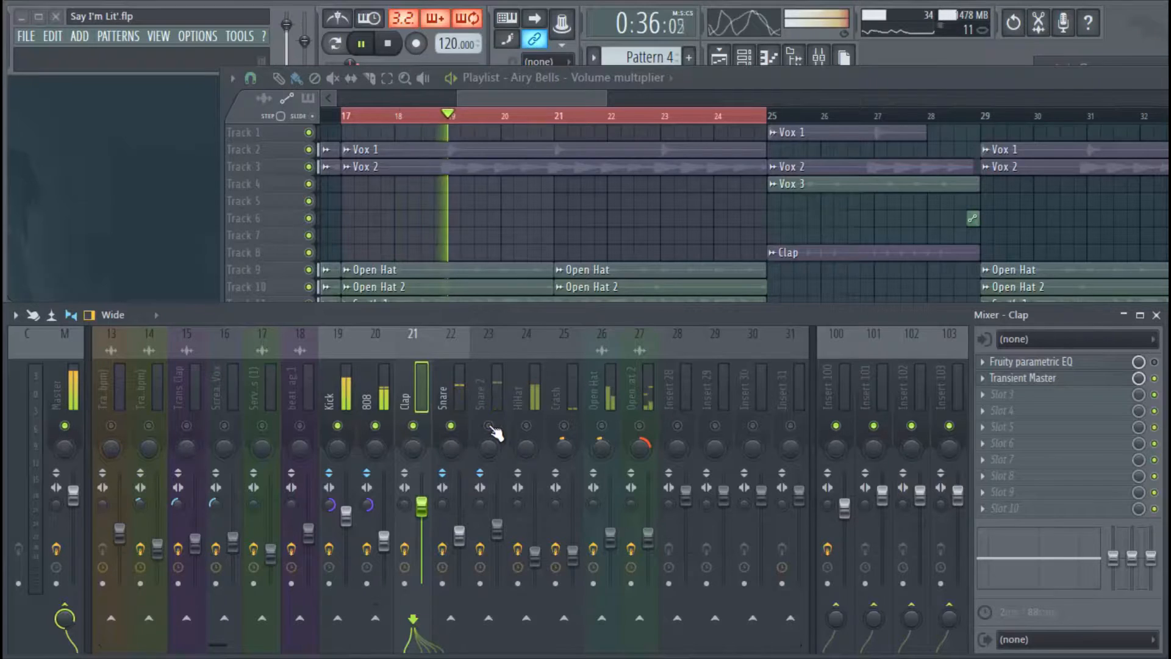
click(489, 426)
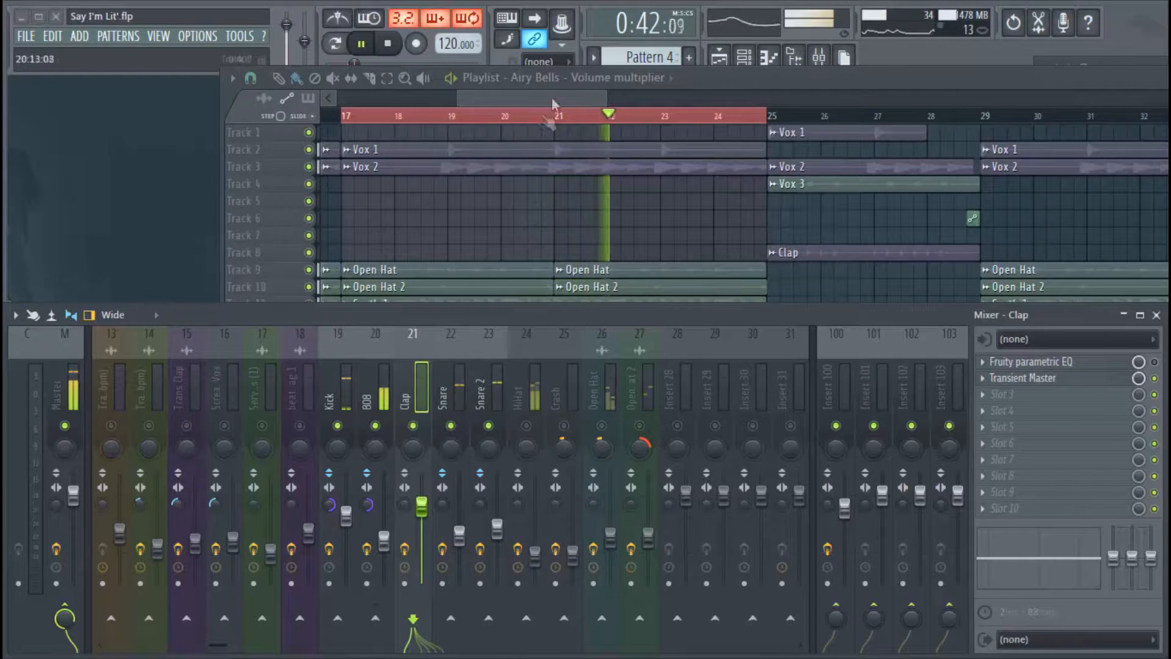
click(528, 425)
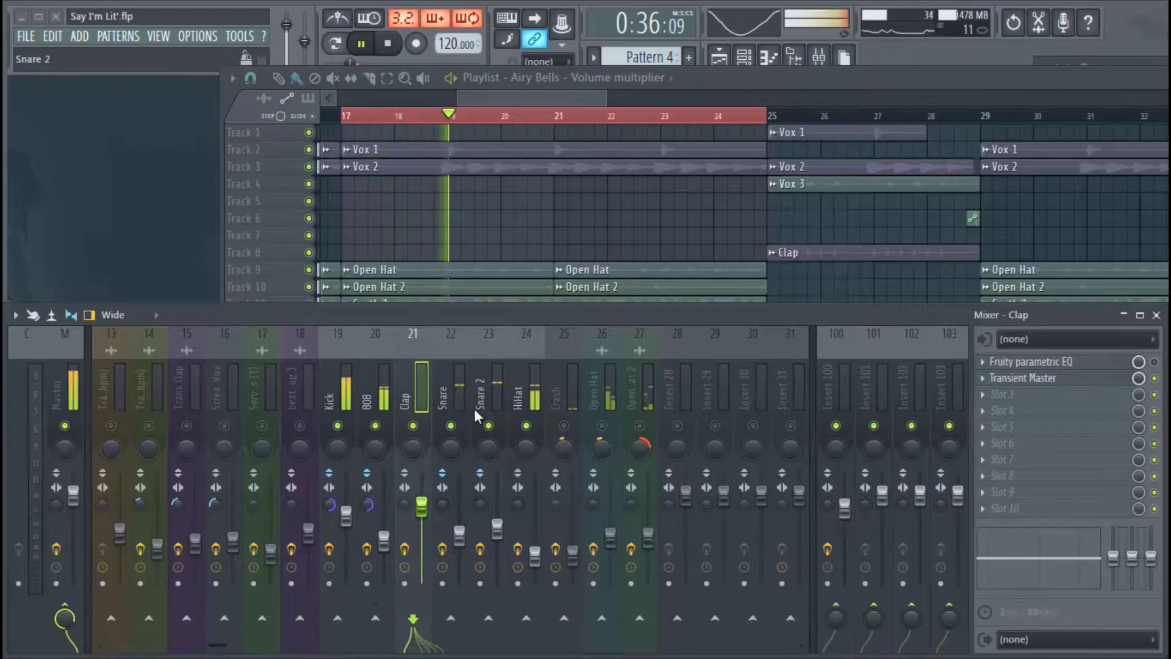
- Check the Snare and HiHat effect chains during playback, and unmute Open Hat, Open Hat 2 and Crash before stopping
click(496, 375)
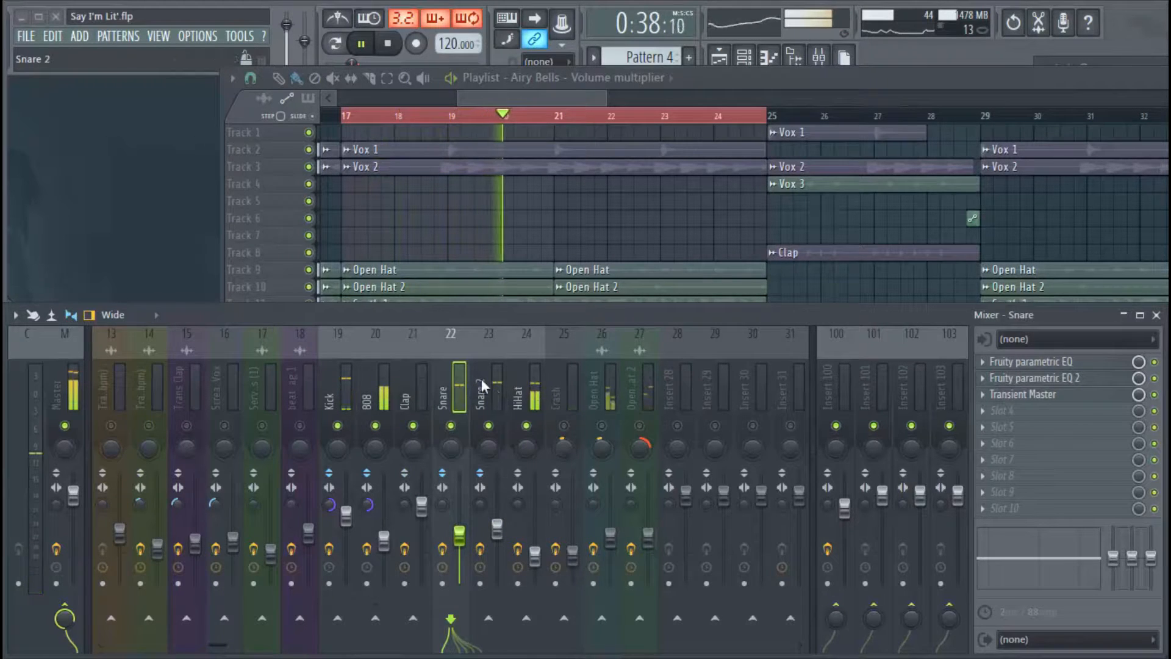
click(535, 380)
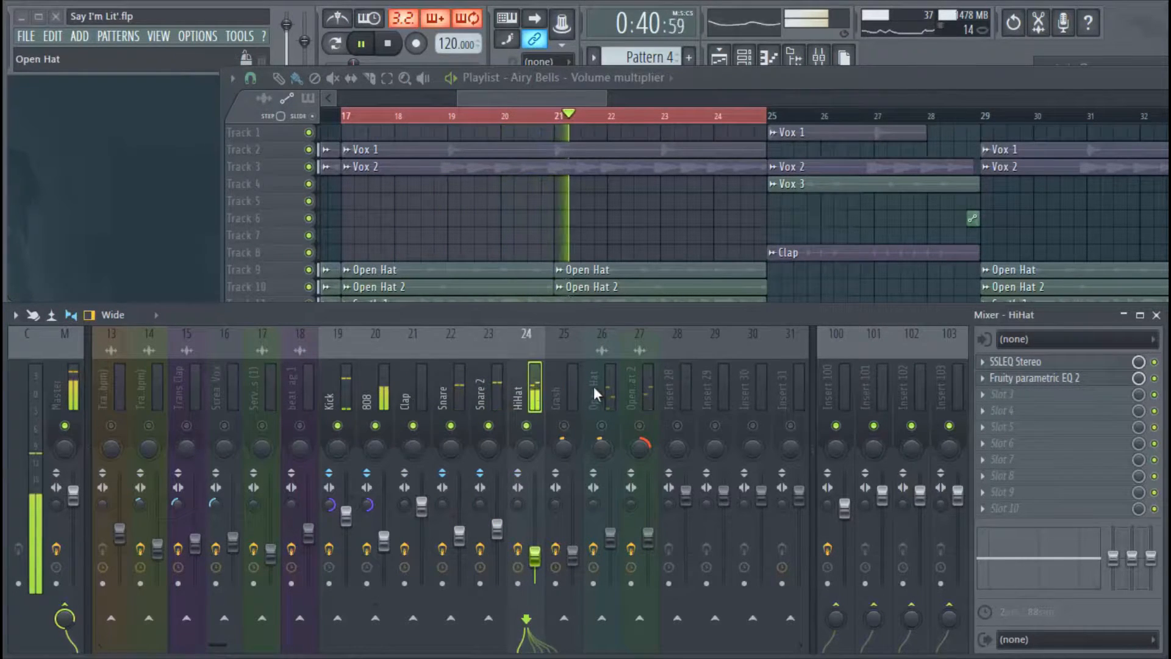
click(602, 425)
click(641, 425)
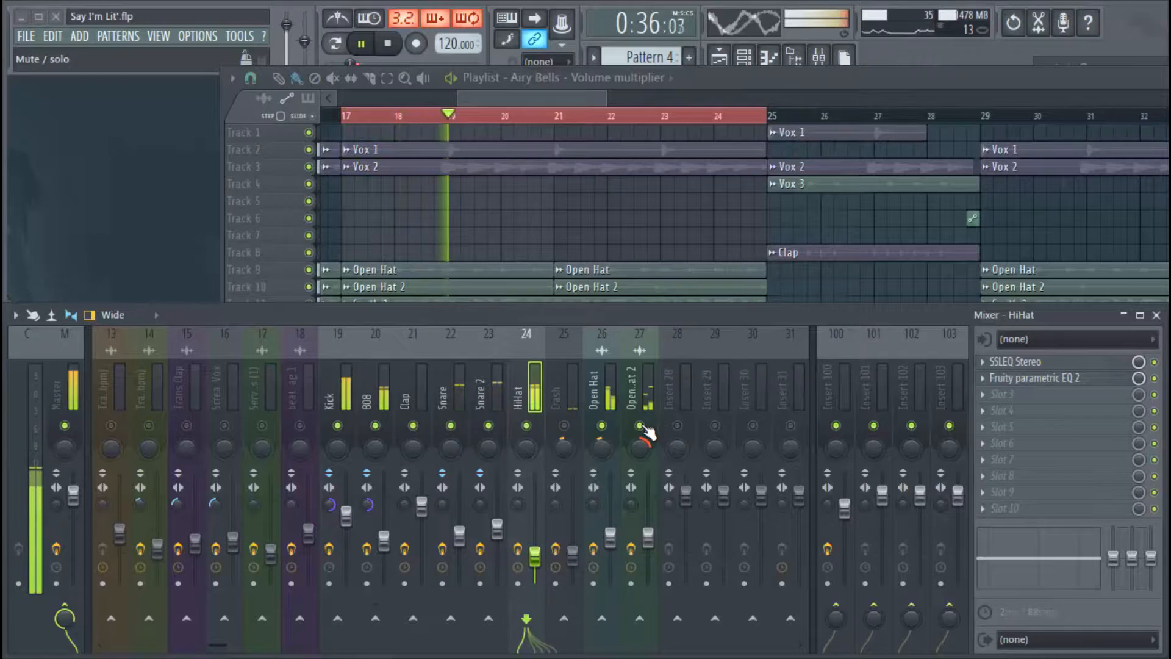
click(564, 425)
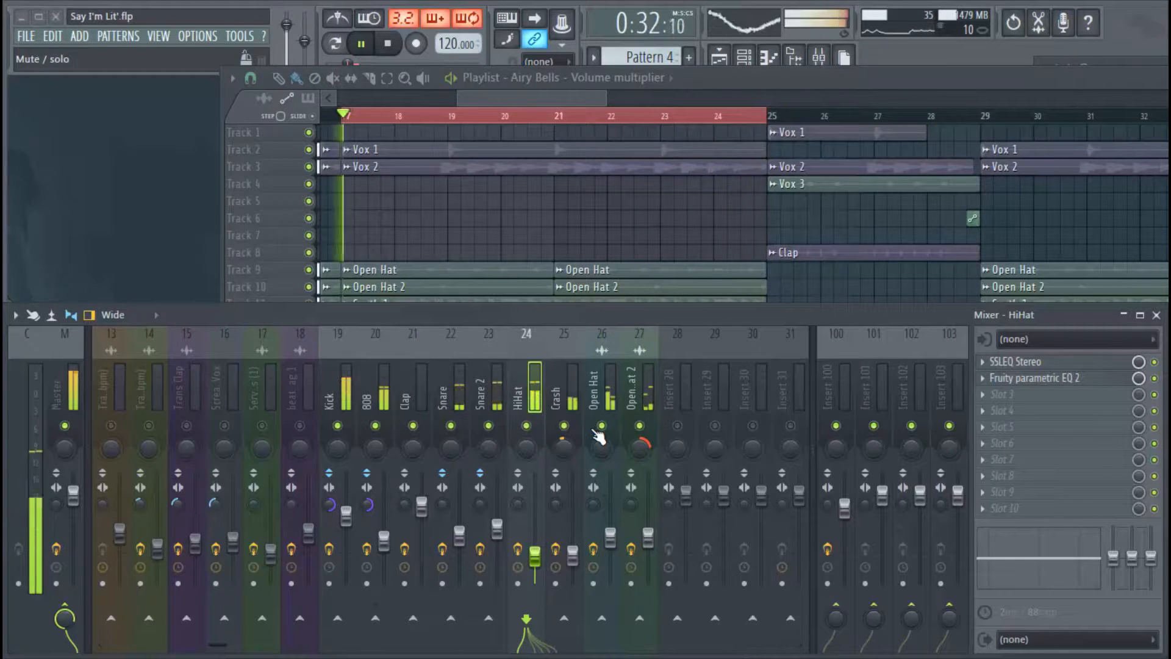
key(space)
- Compare the effect chains of the Snare and Snare 2 channels by selecting them alternately
click(457, 387)
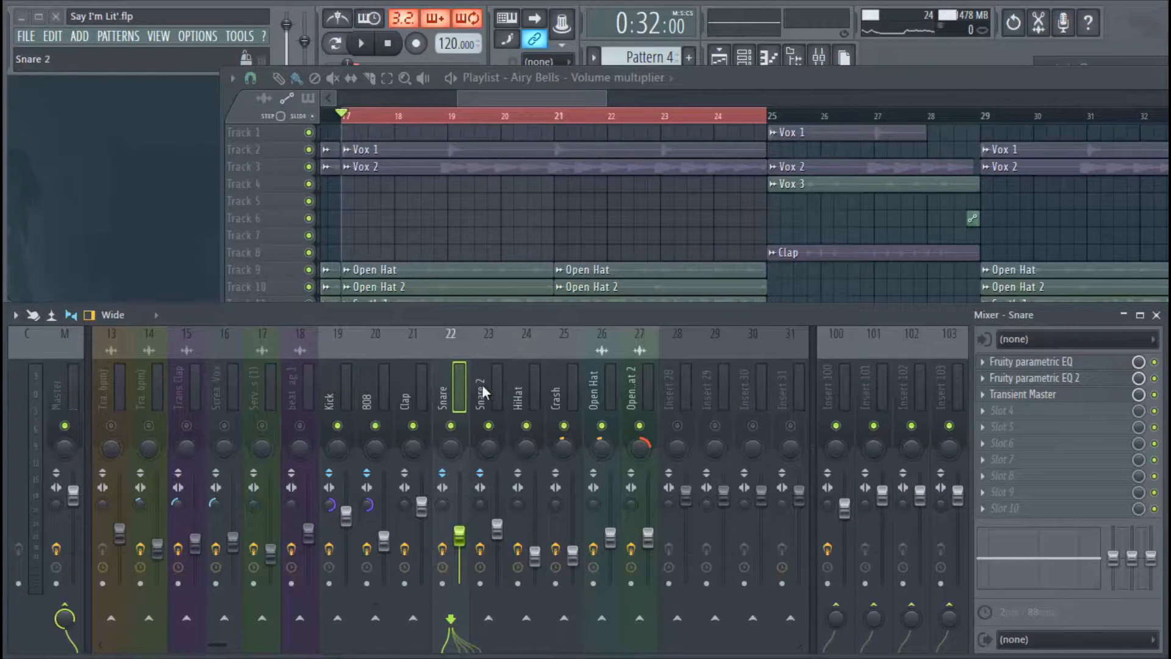
click(479, 391)
click(448, 395)
click(479, 394)
click(465, 393)
click(482, 390)
click(452, 379)
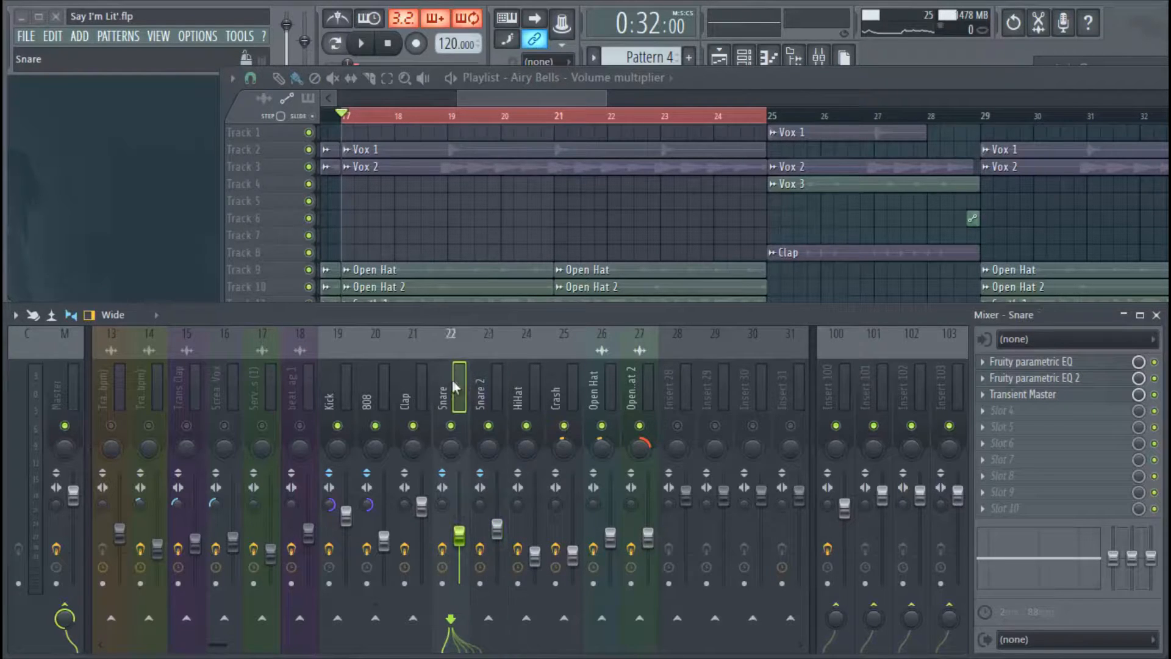
- Inspect the Snare channel's Fruity parametric EQ and Fruity parametric EQ 2 settings, including the cut in band 6, and close them
click(1049, 361)
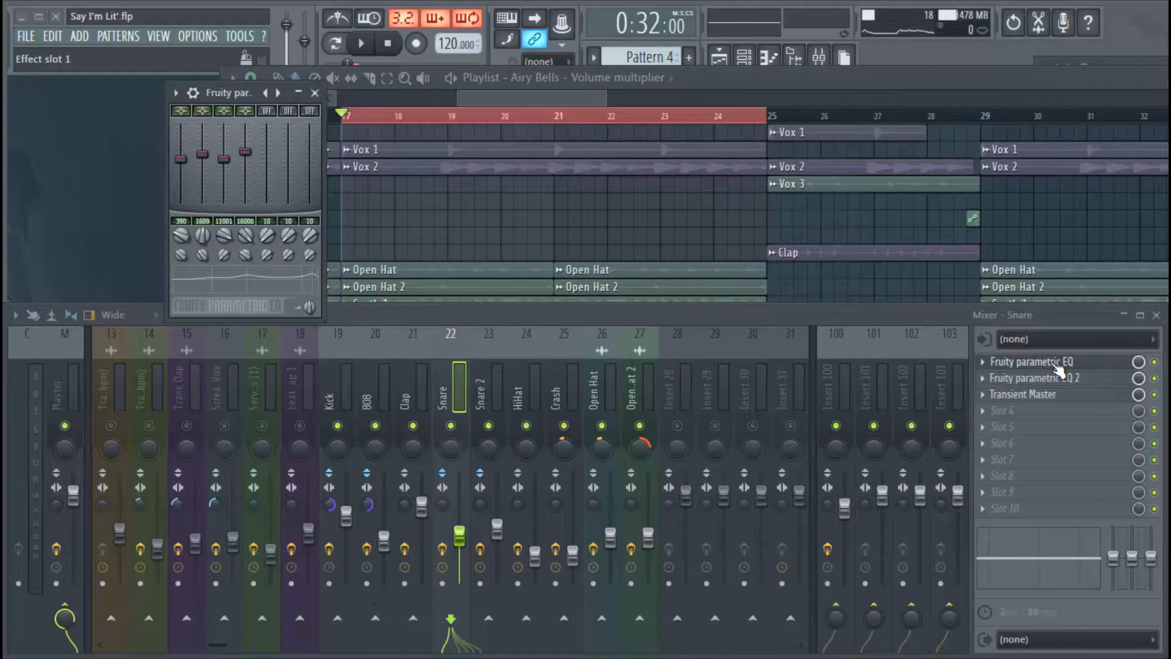
click(1058, 363)
click(1086, 379)
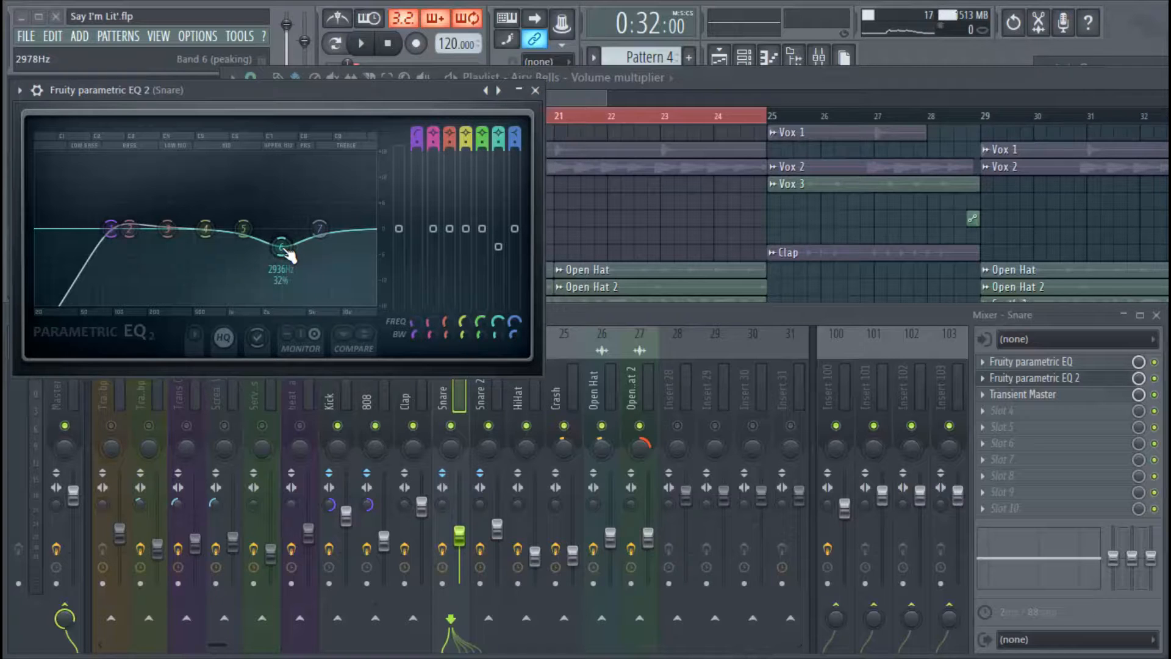
click(536, 91)
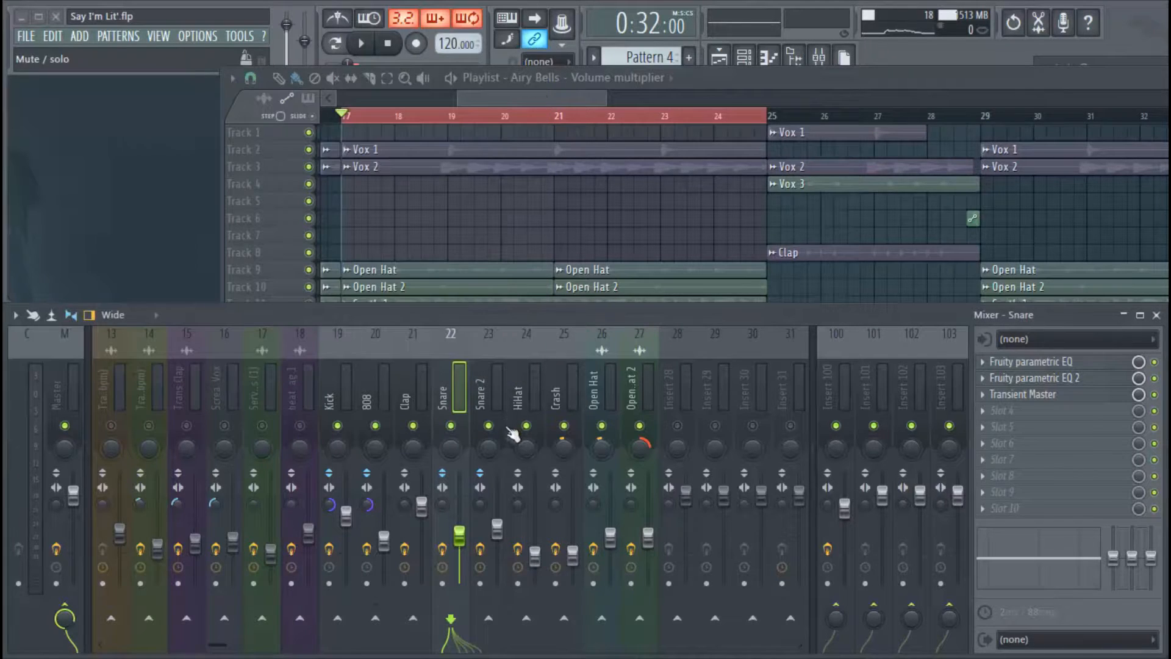
- Select the Snare 2 channel, solo Snare, and play the loop while adding Snare 2 before stopping
click(491, 394)
right_click(453, 426)
click(489, 426)
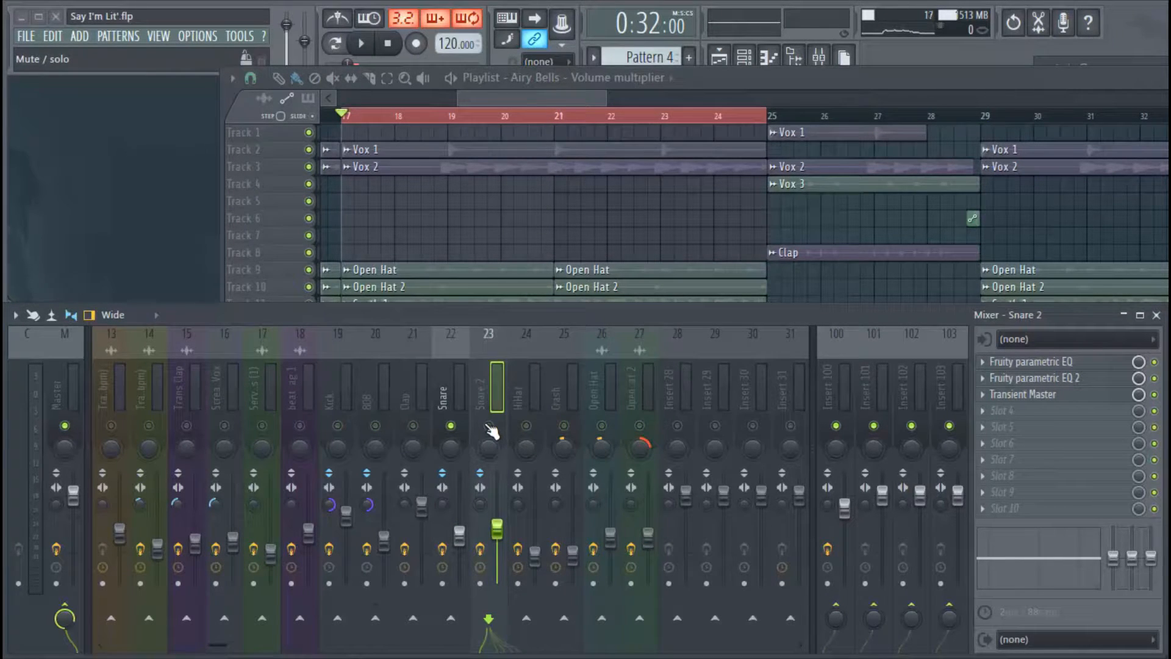
key(space)
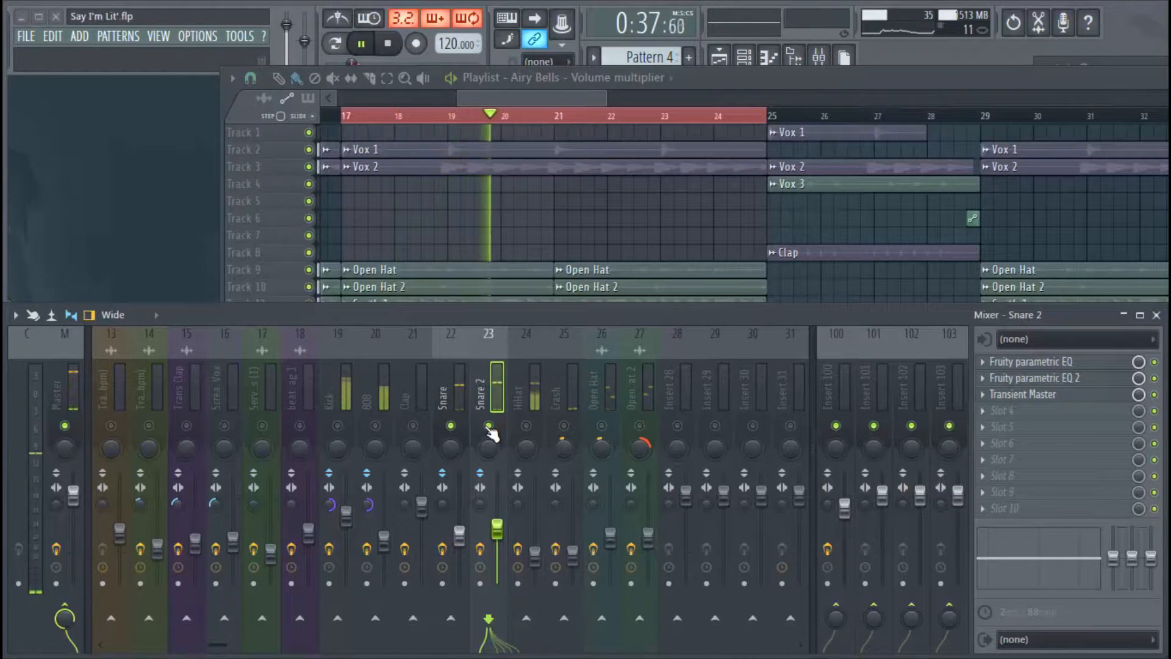
key(space)
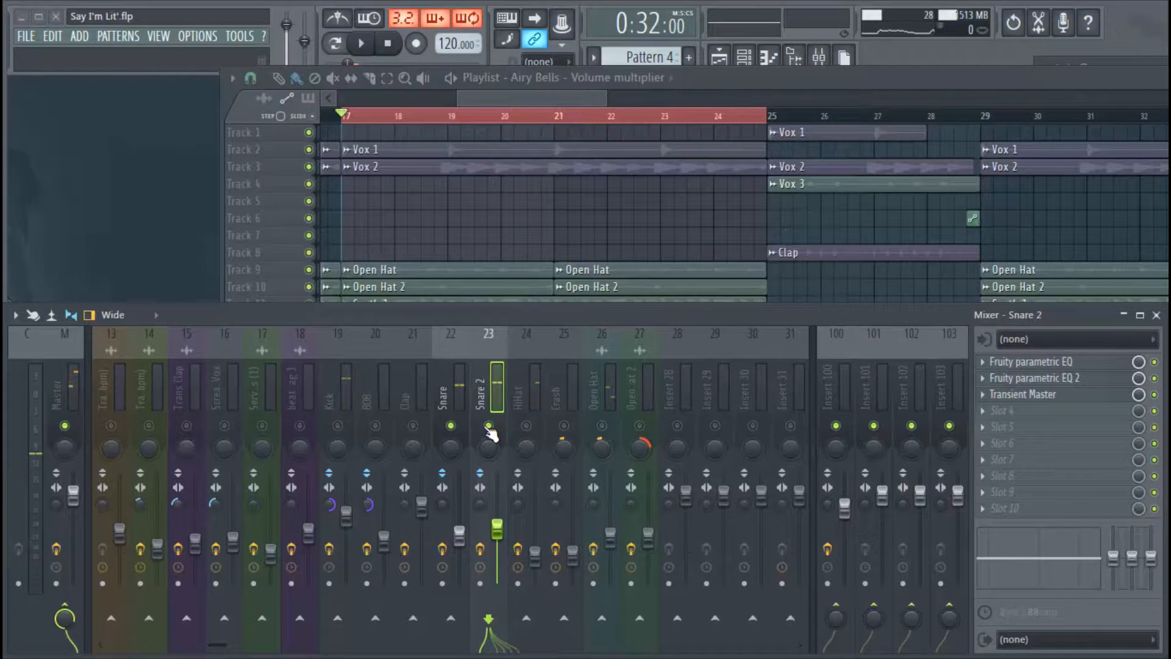
- Mute Snare 2, replay the loop with Snare alone, and unmute Snare 2 during playback before stopping
click(489, 426)
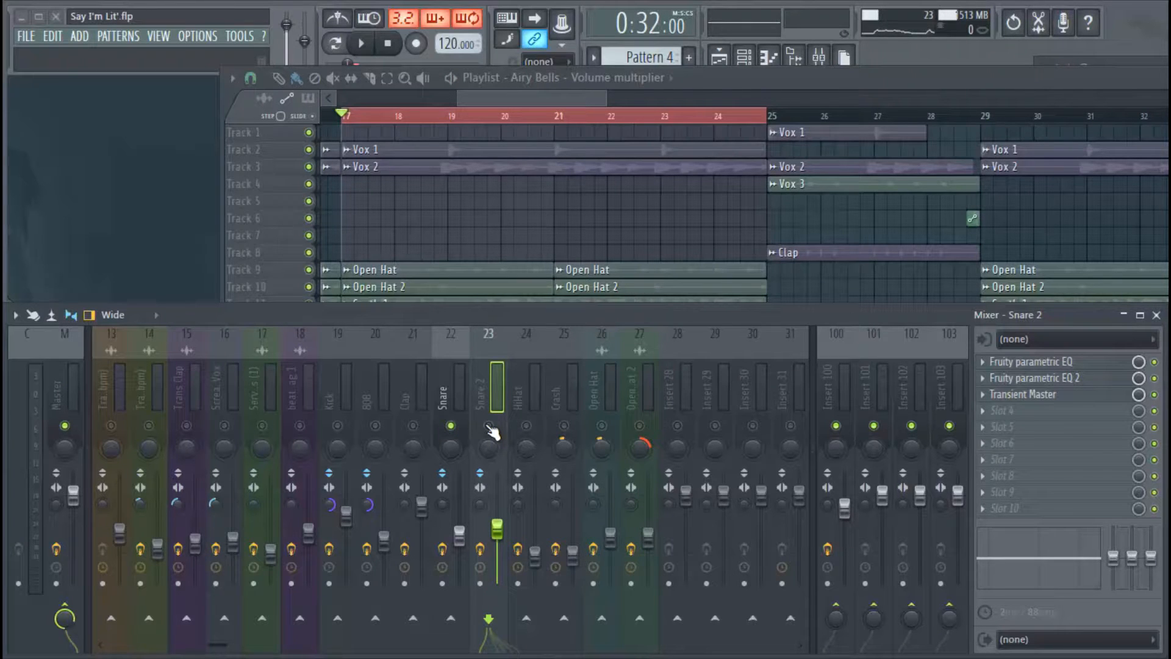
key(space)
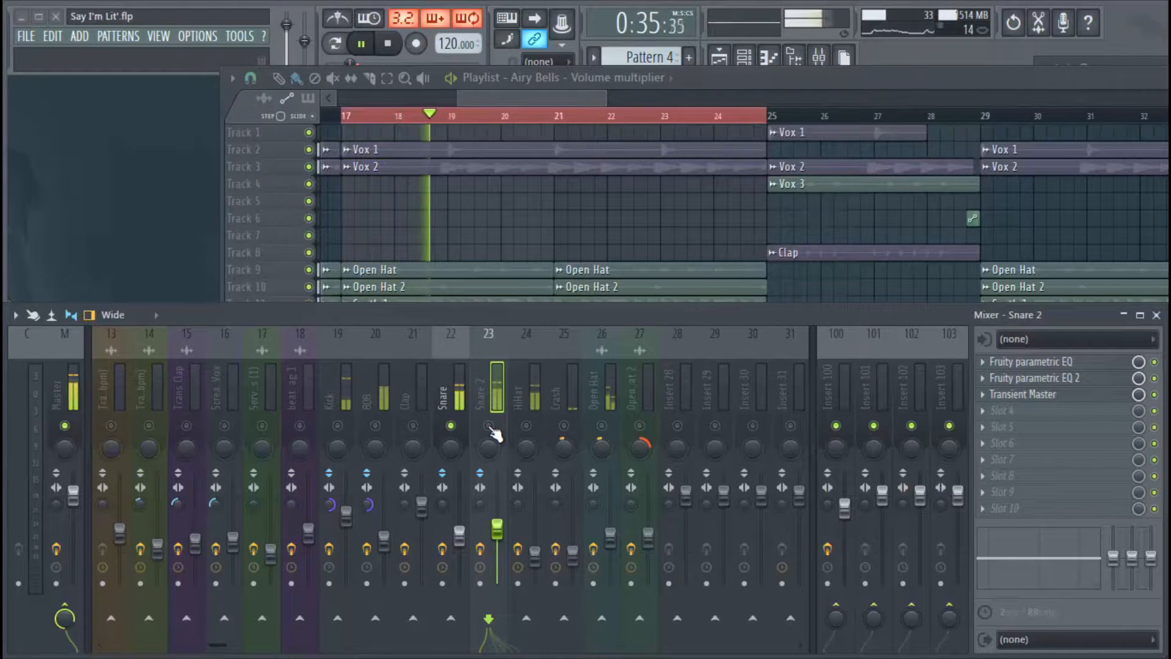
click(489, 426)
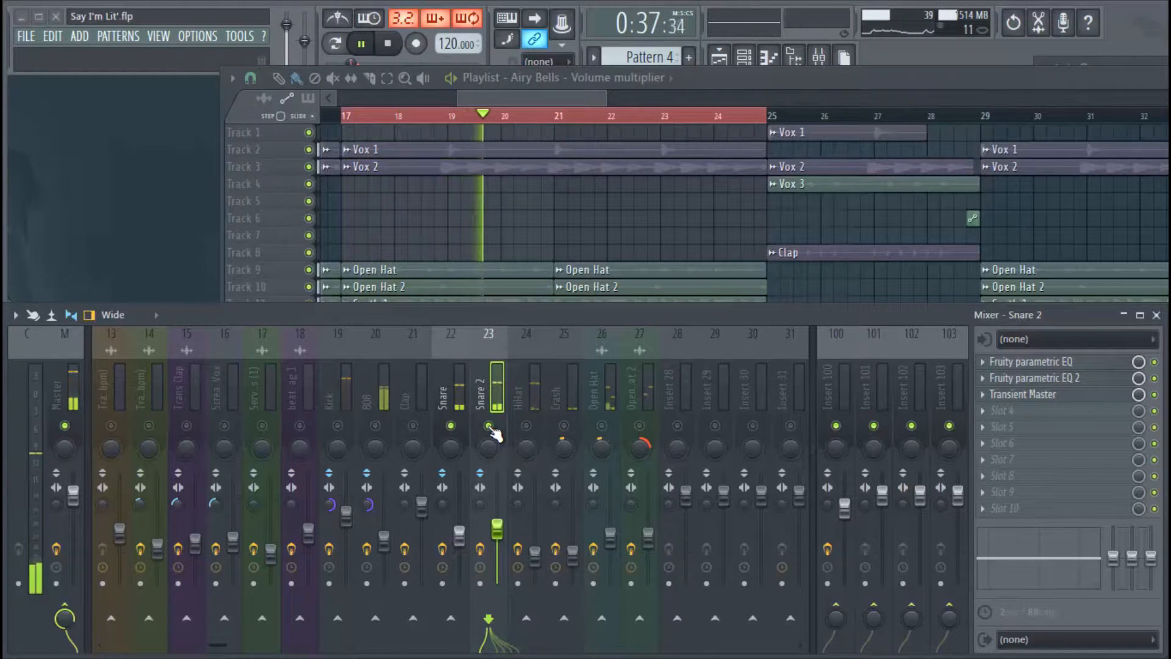
key(space)
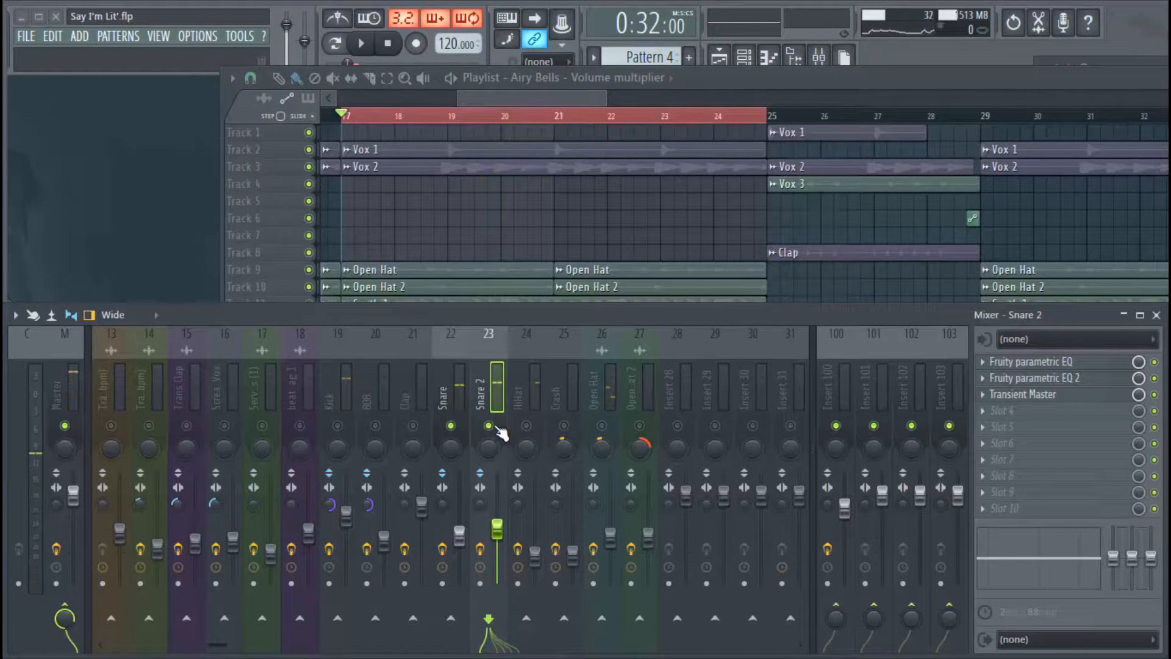
- Review the HiHat channel's SSLEQ Stereo and Fruity parametric EQ 2 plugins, and close both
click(528, 385)
click(1066, 366)
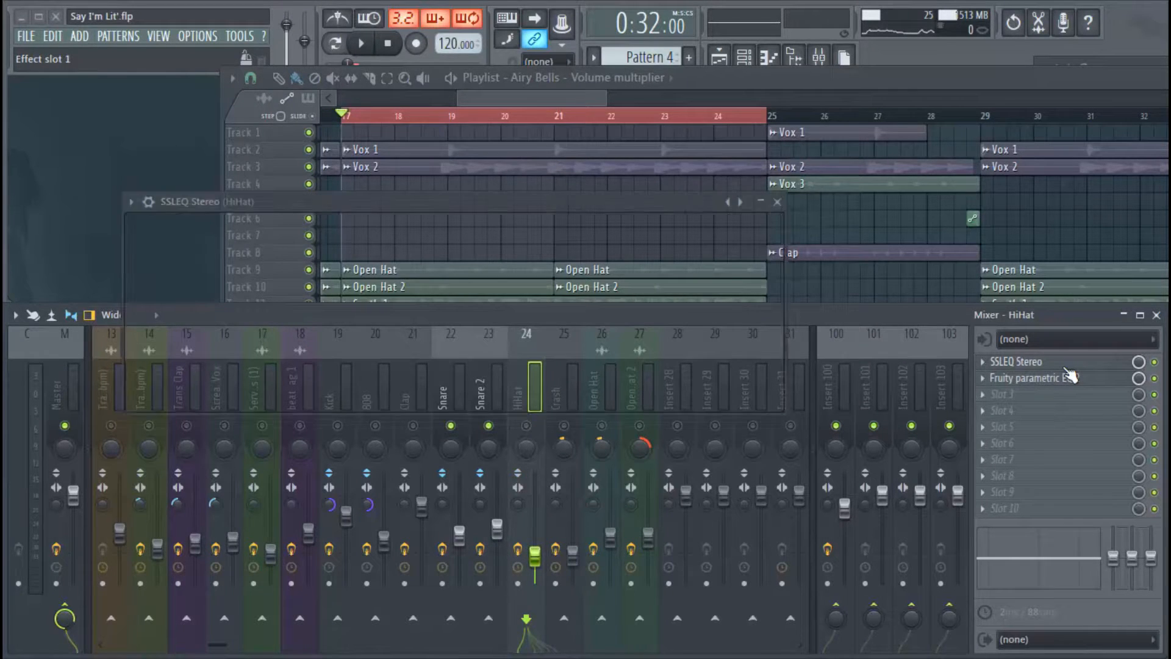
click(1071, 379)
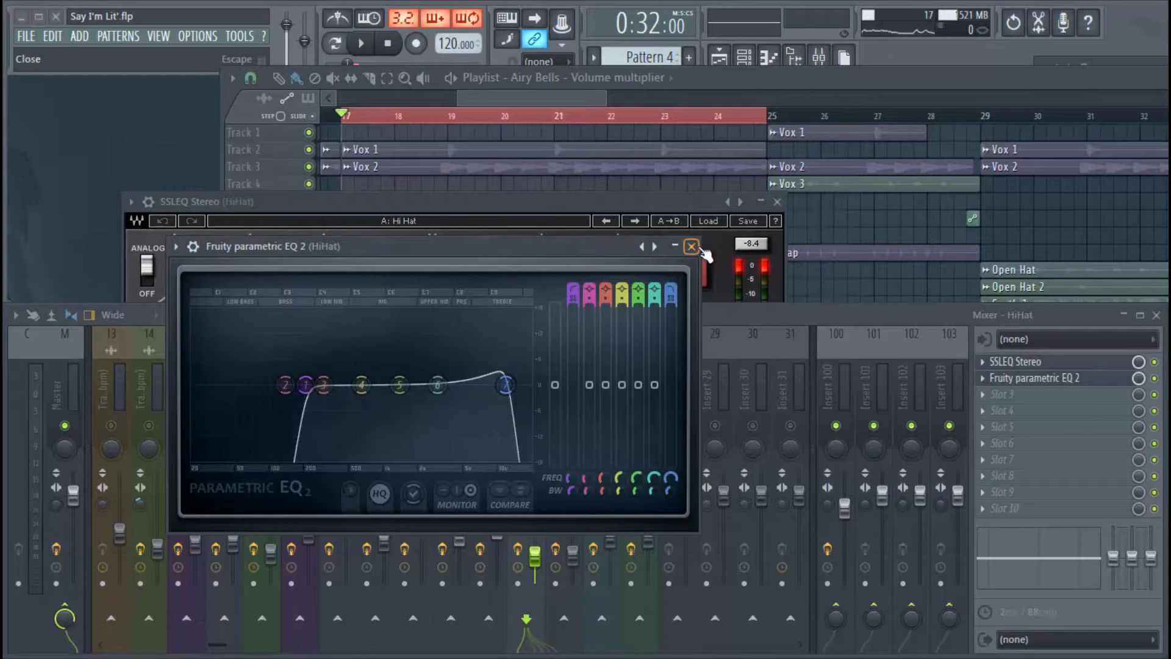
click(691, 246)
click(777, 202)
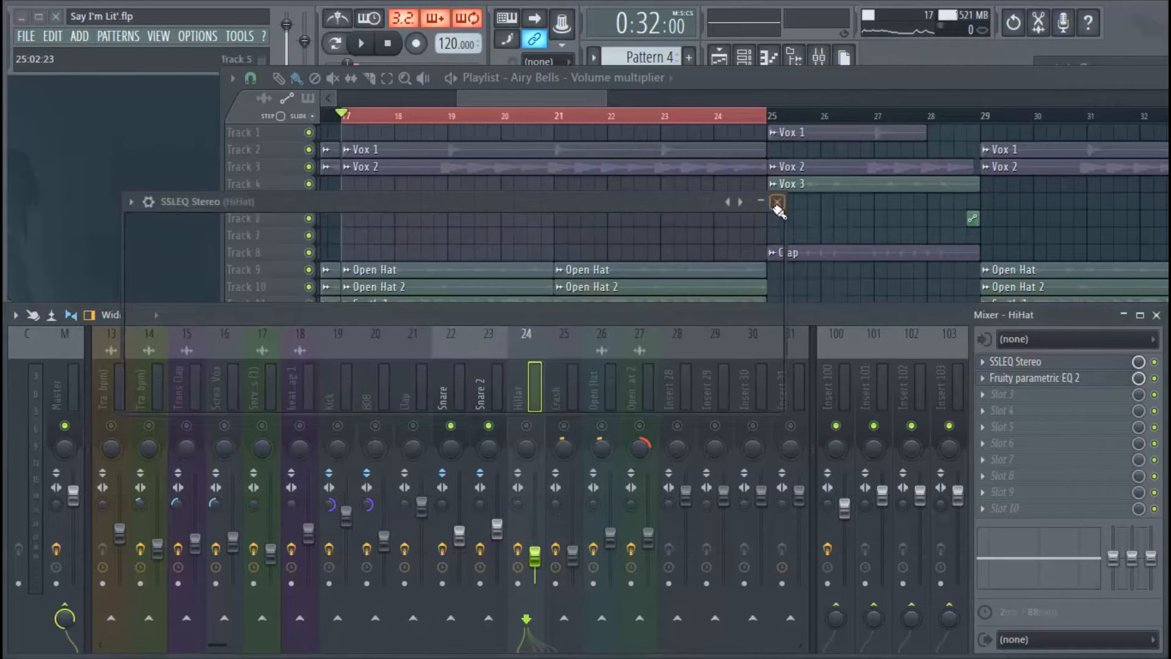
- Unmute the HiHat channel and play the loop to hear the hi-hat on its own before stopping
click(527, 427)
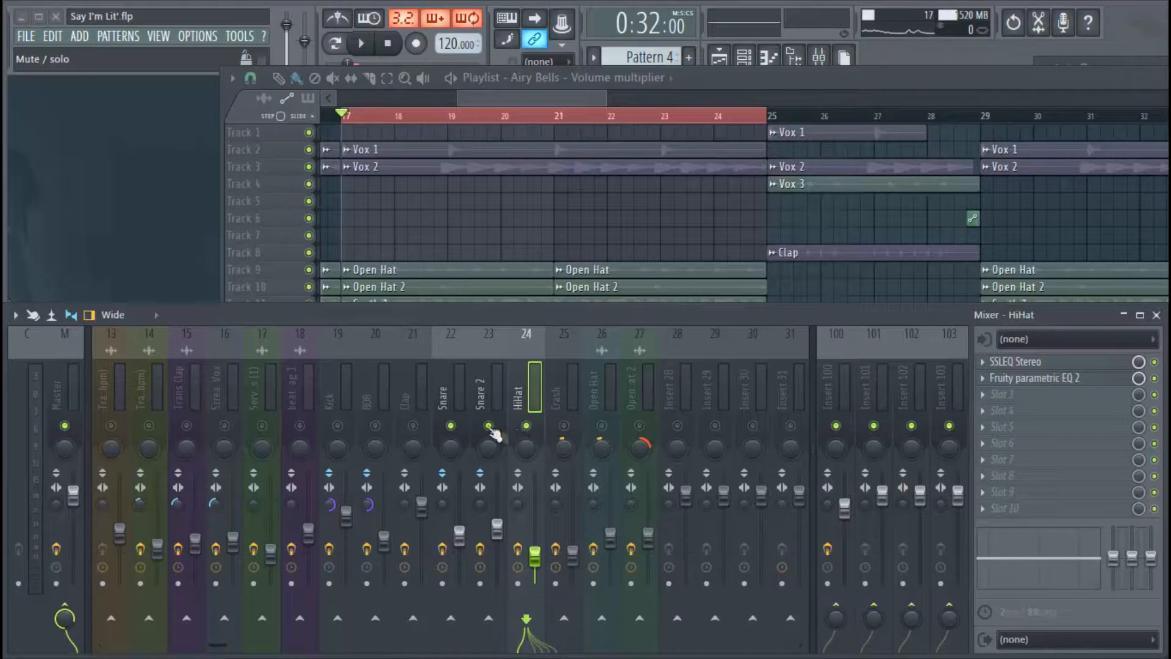
key(space)
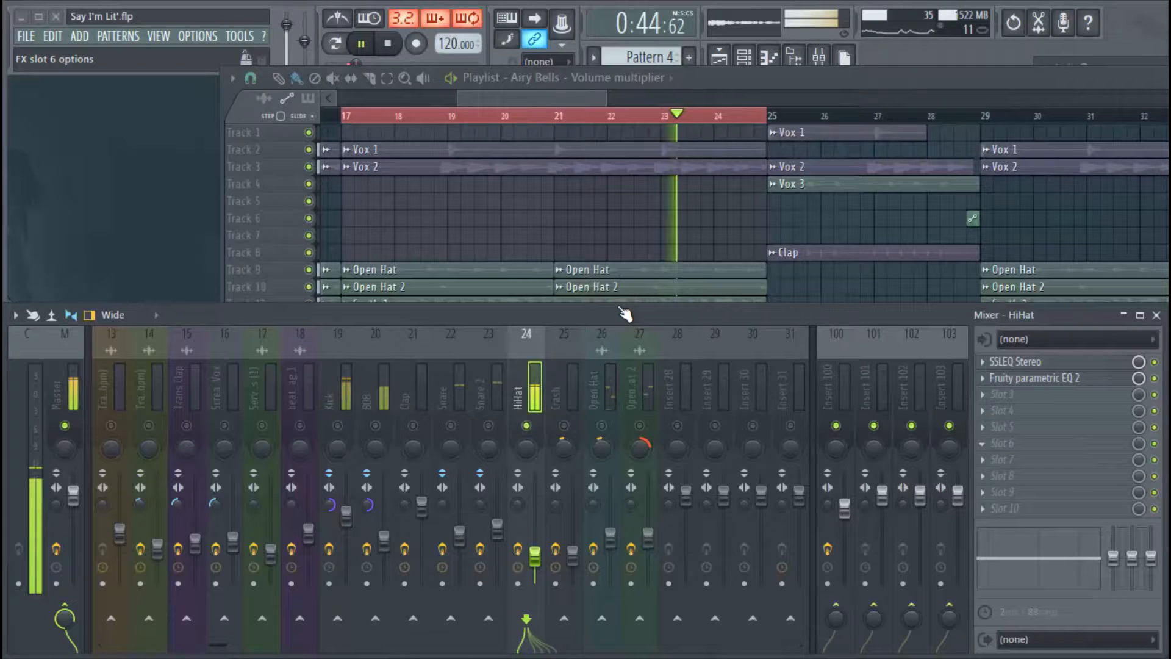
key(space)
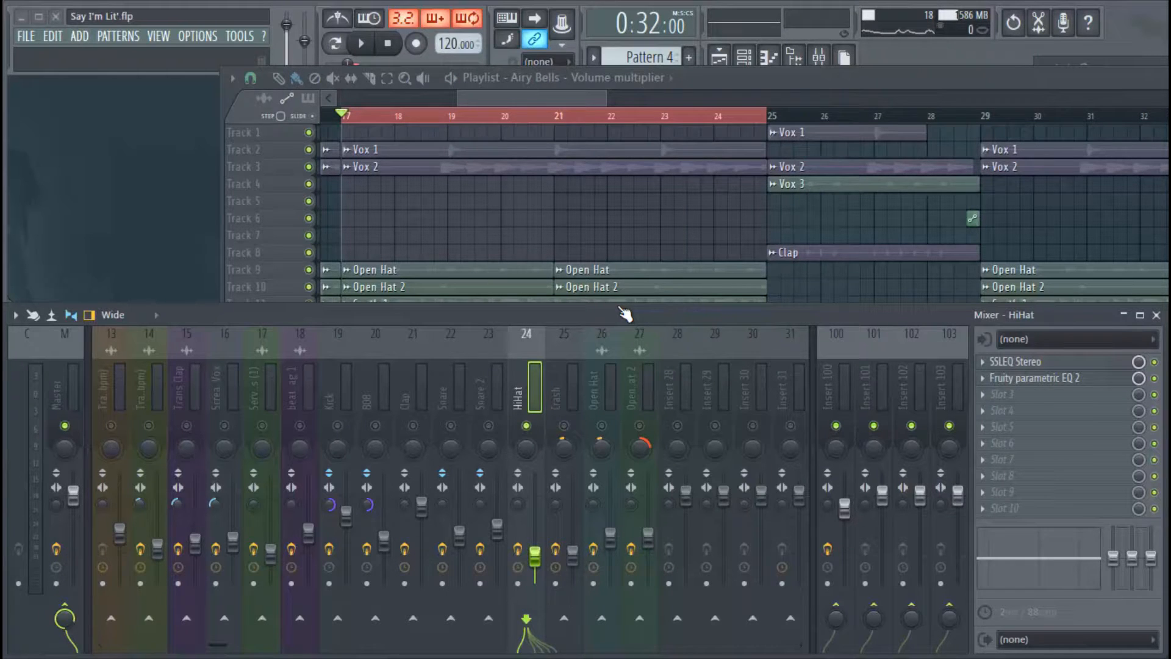
- Unmute Open Hat and Open Hat 2, and compare the effect chains of the Crash, Open Hat and Open Hat 2 channels
click(575, 398)
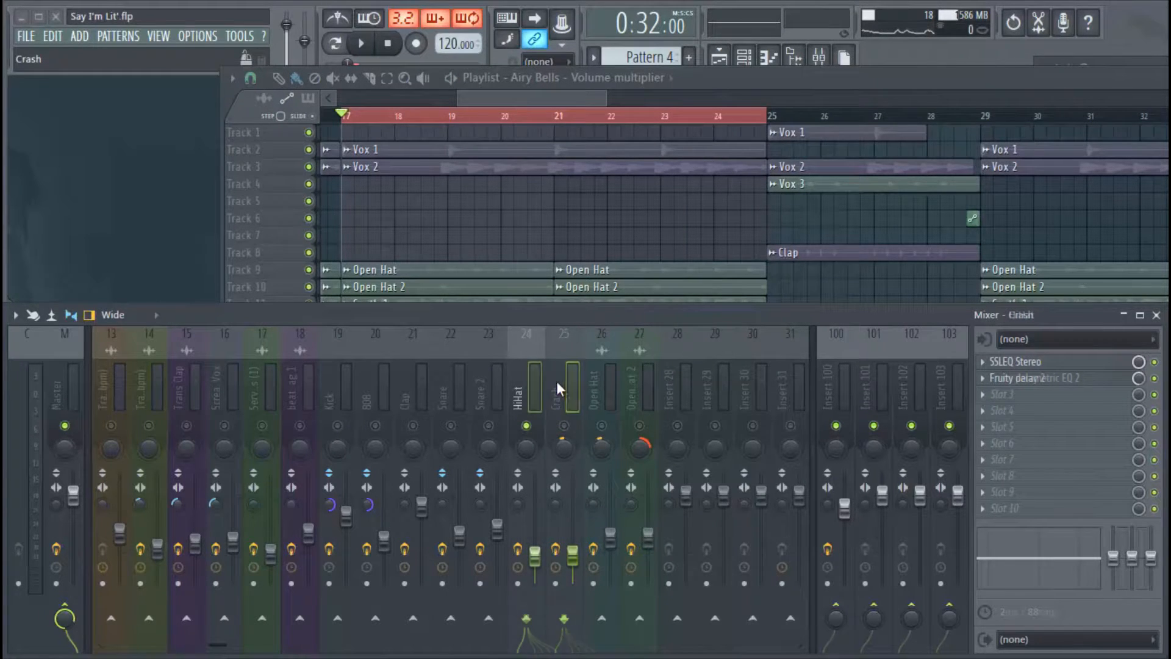
click(596, 397)
click(601, 425)
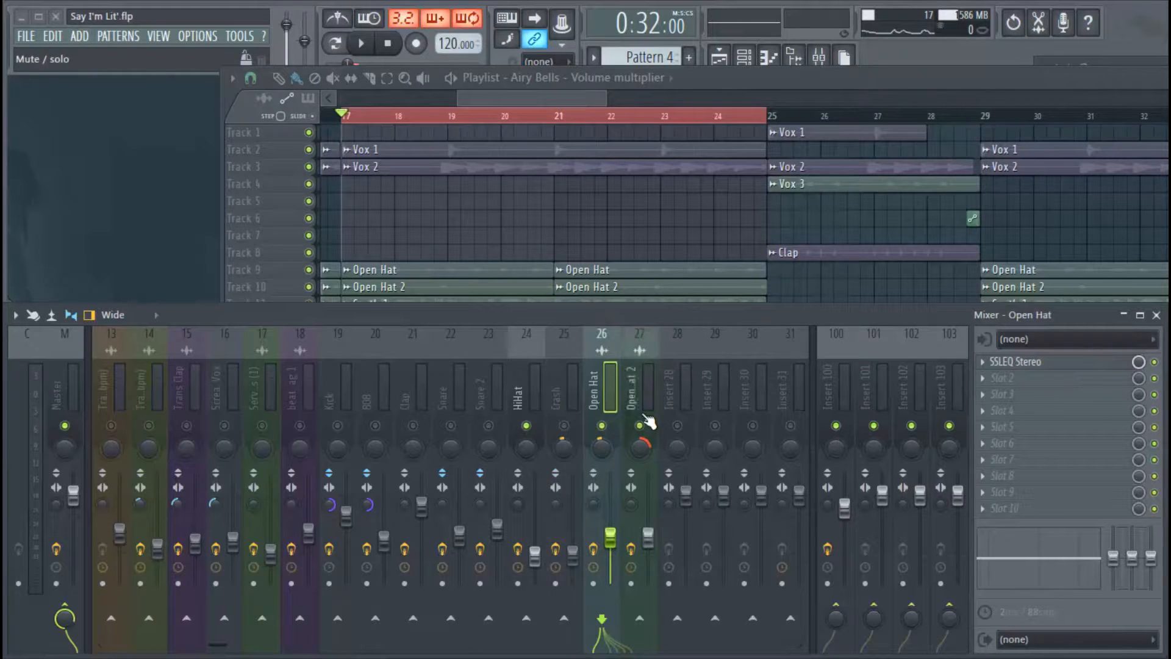
click(646, 394)
click(605, 398)
click(622, 393)
click(601, 397)
click(556, 409)
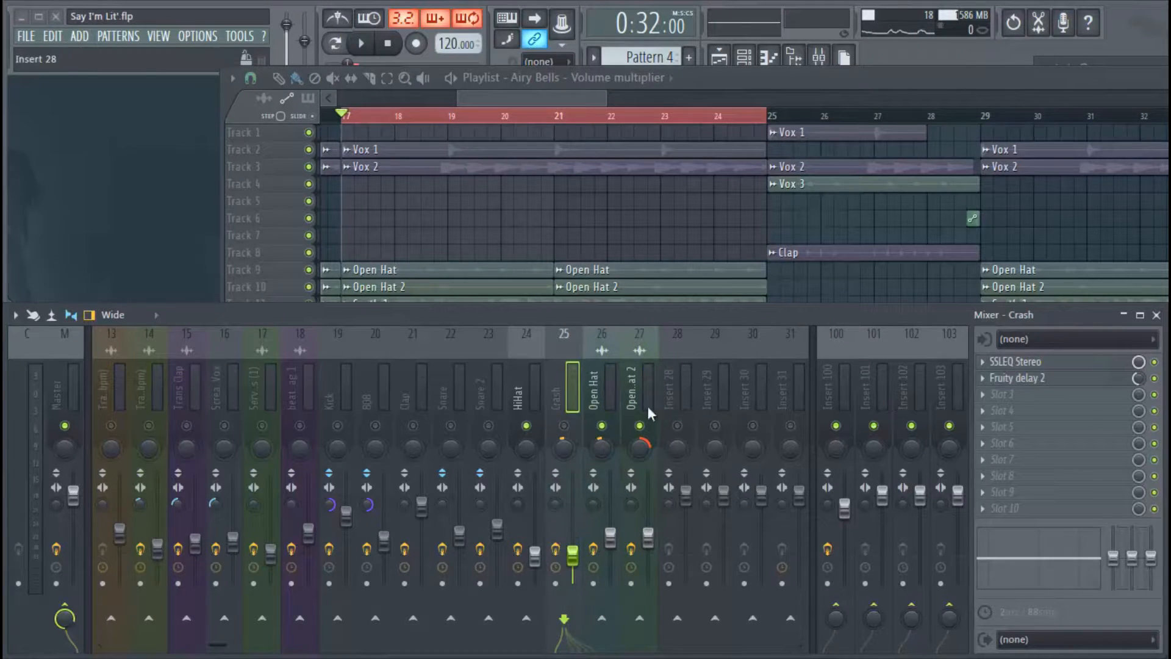
- Bring the playlist forward, solo the Synth 1 track, and start playback
right_click(637, 245)
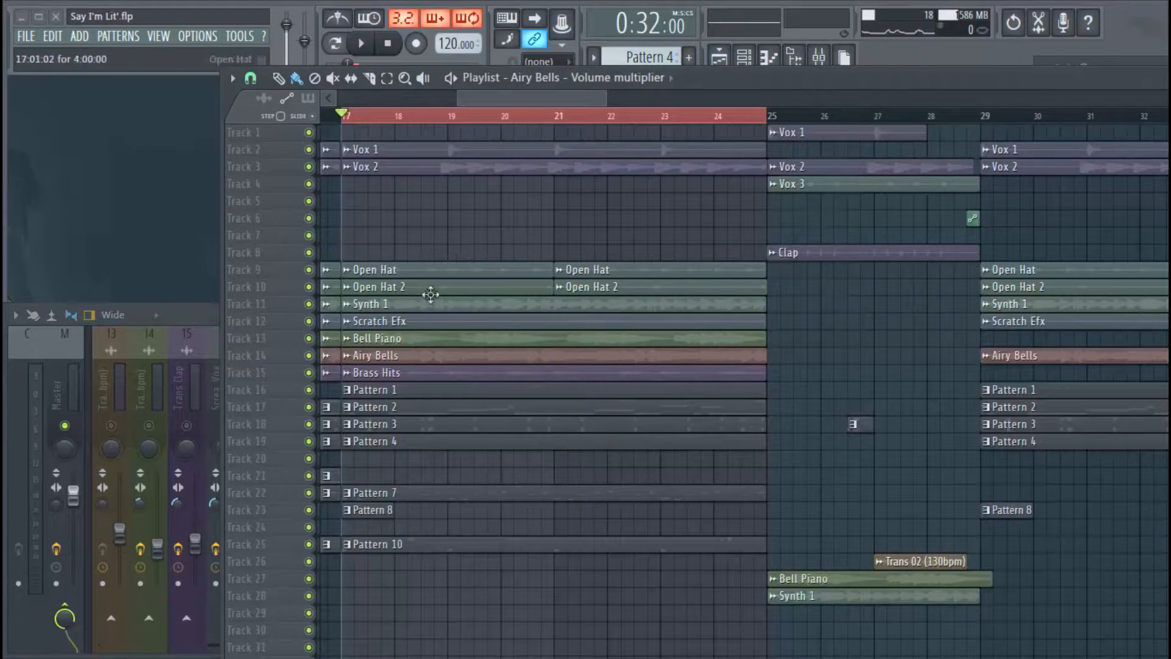
right_click(309, 307)
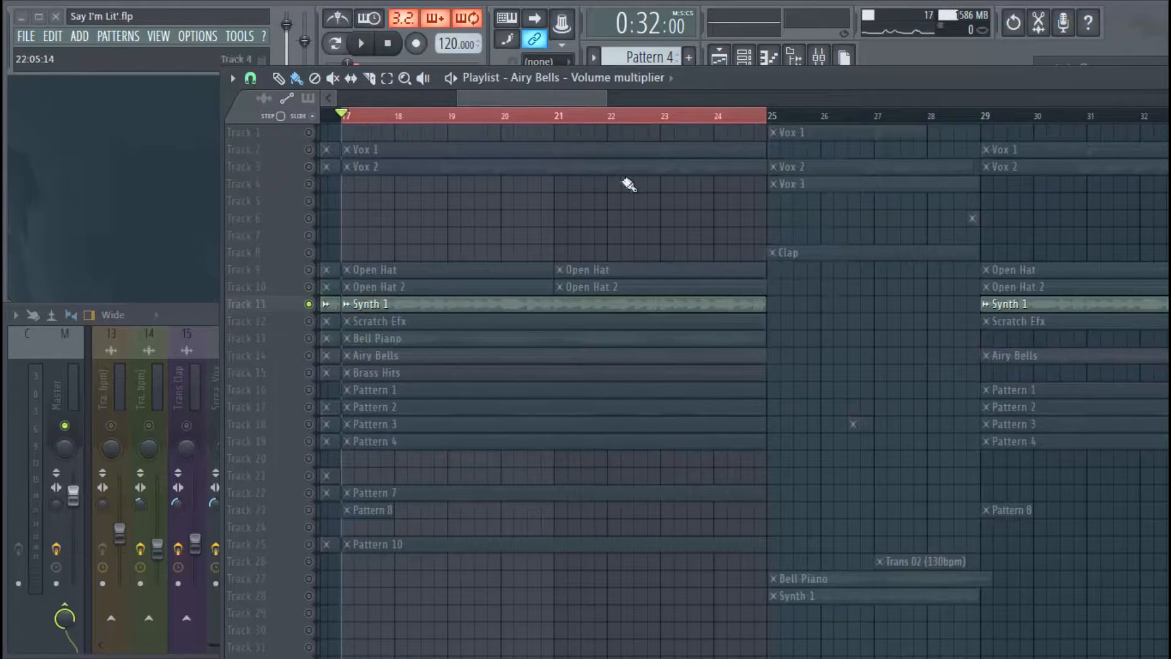
key(space)
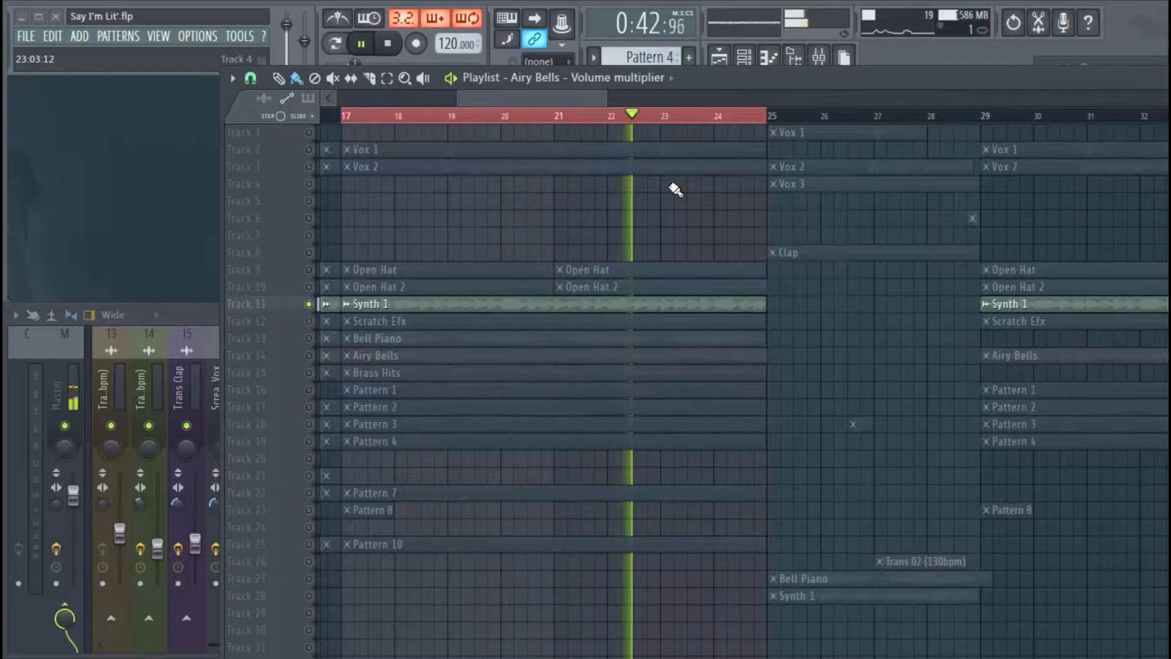
- Select the Synth 1 mixer channel, stop playback, and review its Fruity parametric EQ 2 and Fruity Multiband Compressor before closing them
click(177, 319)
scroll(177, 380, up, 12)
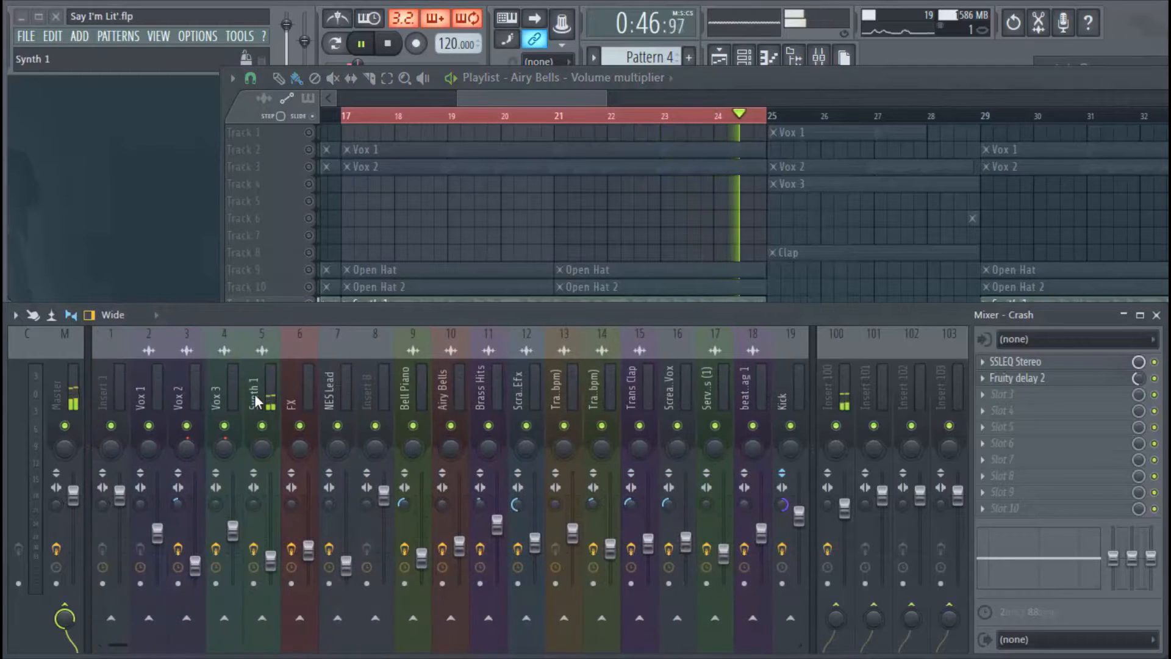
click(255, 394)
key(space)
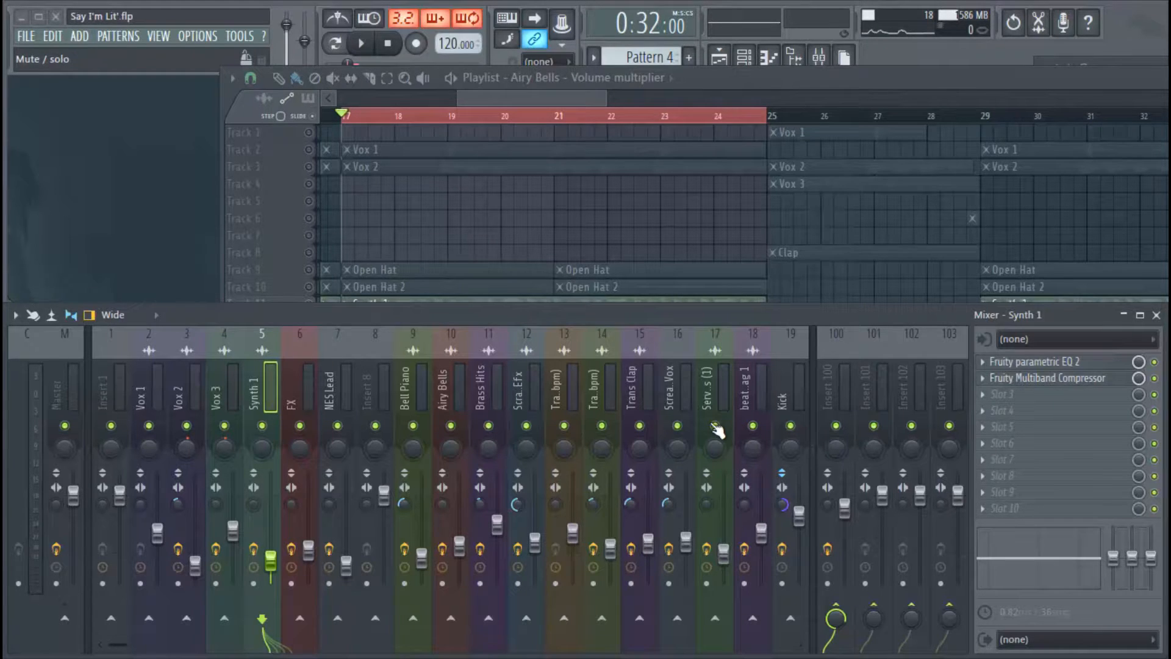
click(1031, 362)
click(1031, 362)
click(1062, 379)
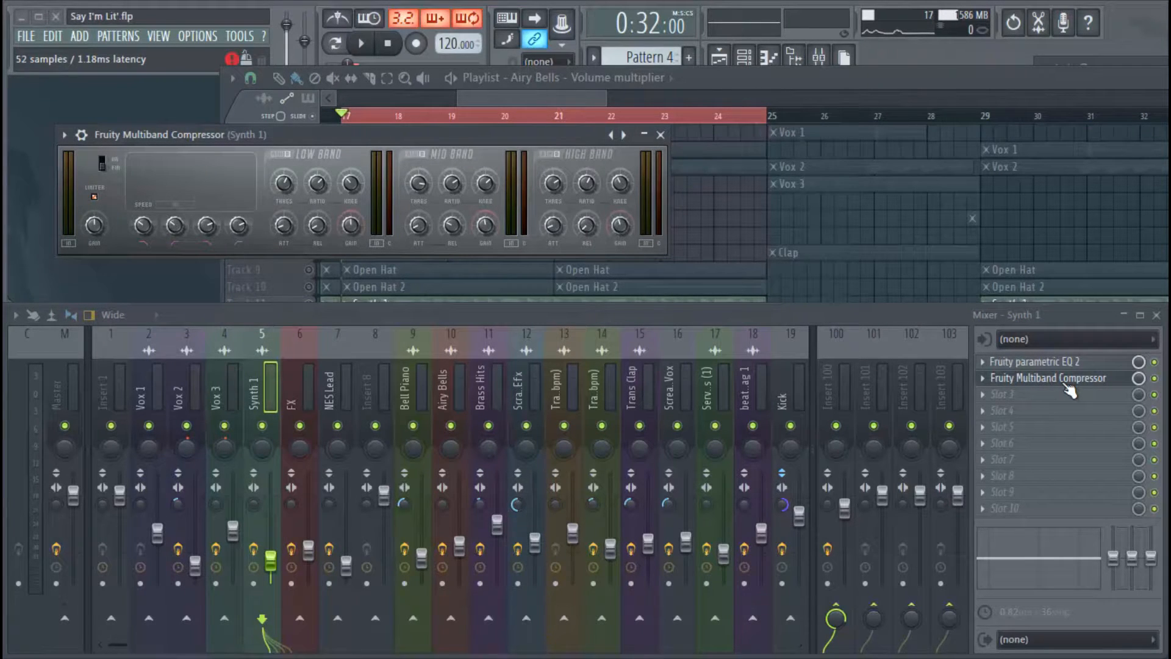
click(661, 135)
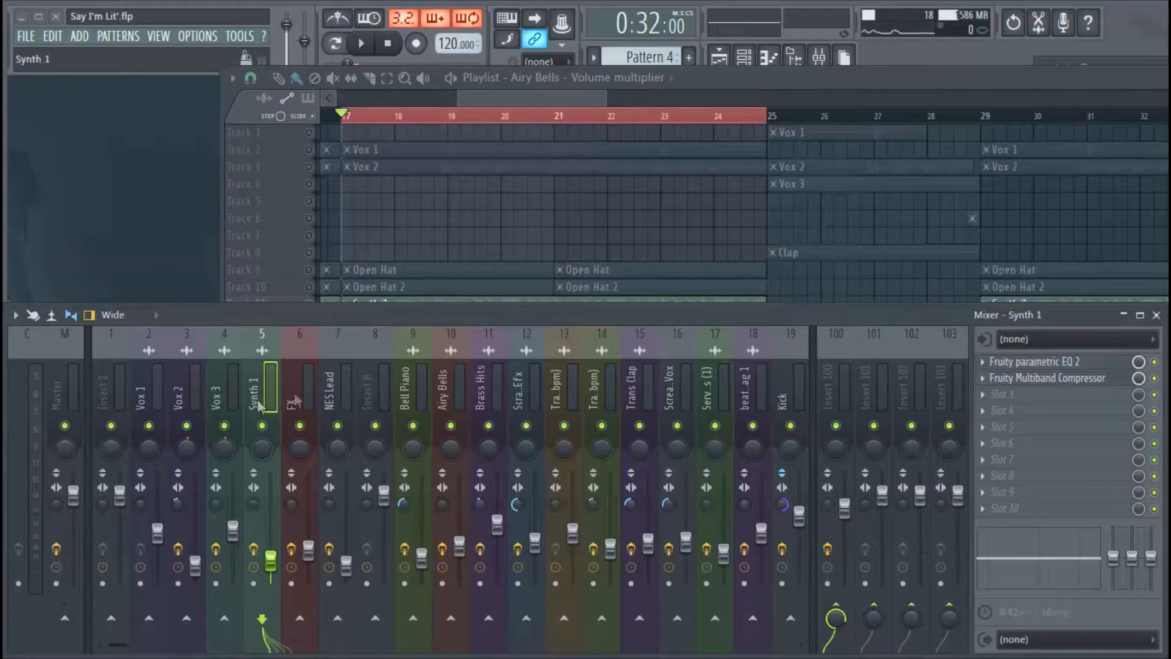
- Return to the playlist, solo the Scratch Efx track, and play the loop before stopping
click(703, 86)
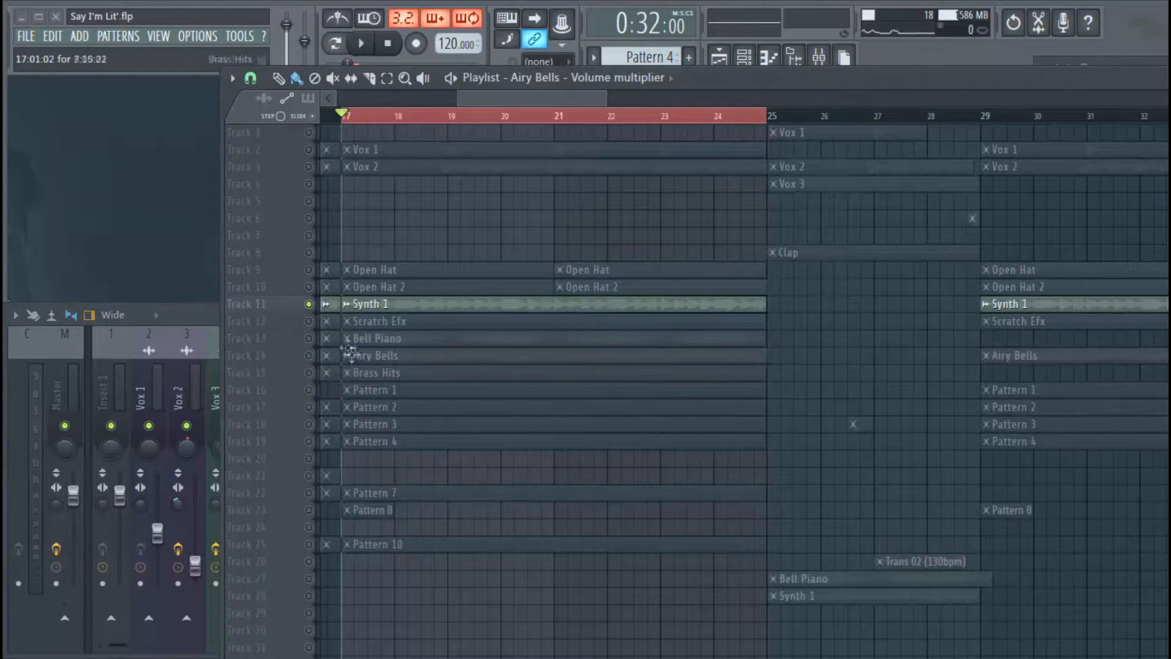
click(319, 321)
mouse_move(1157, 79)
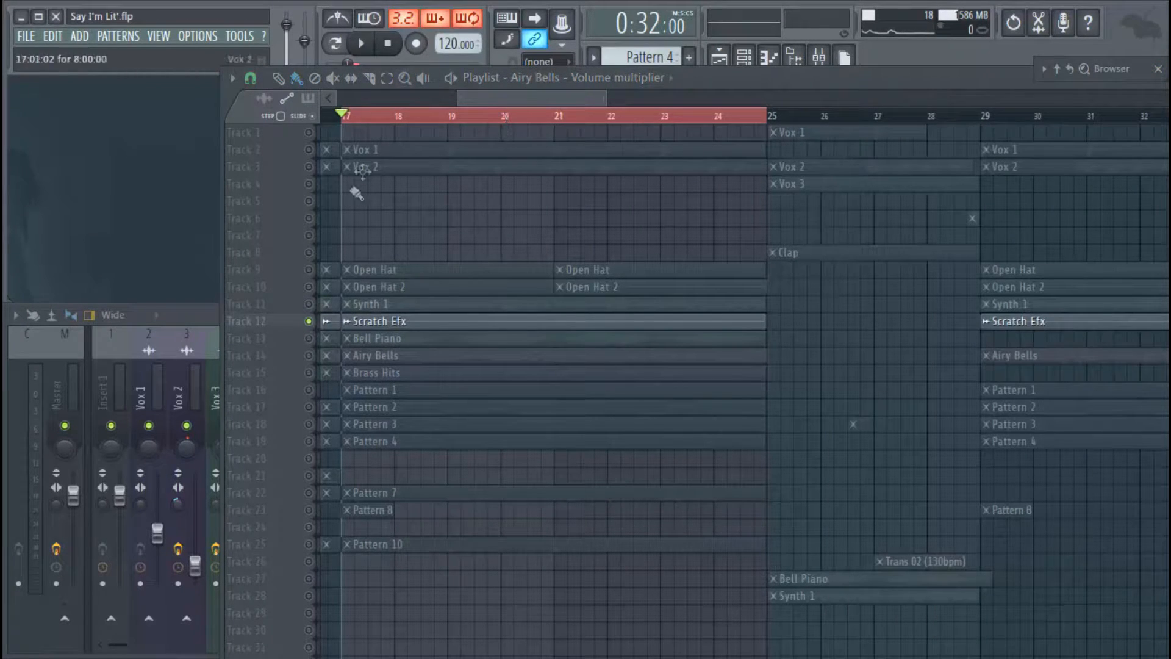
key(space)
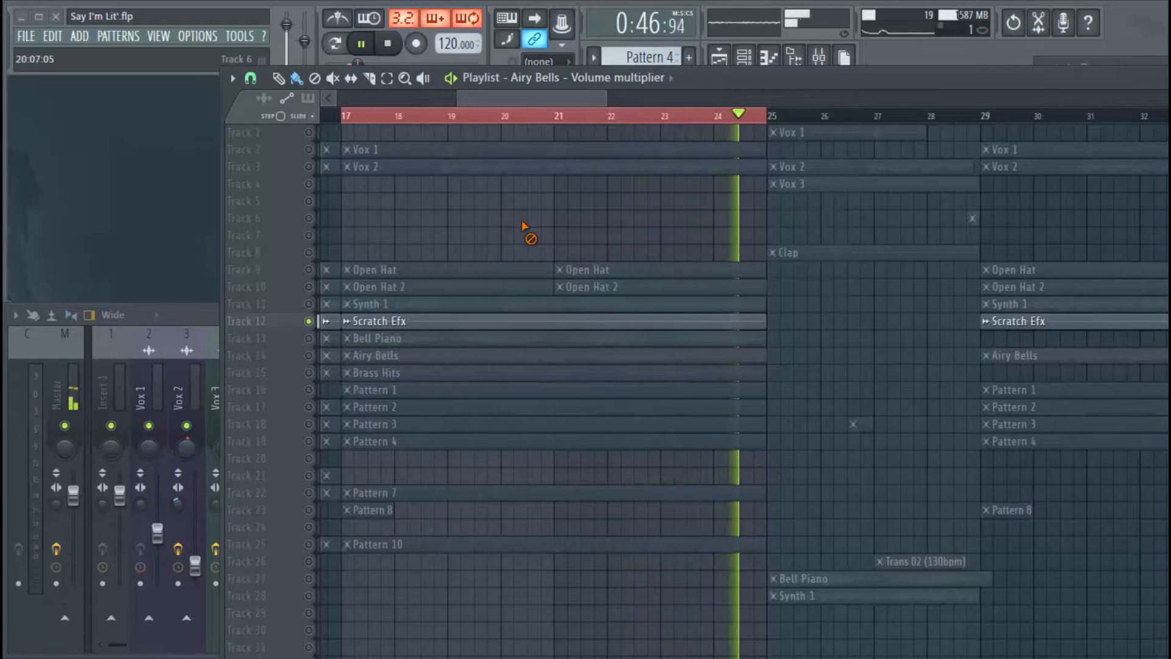
key(space)
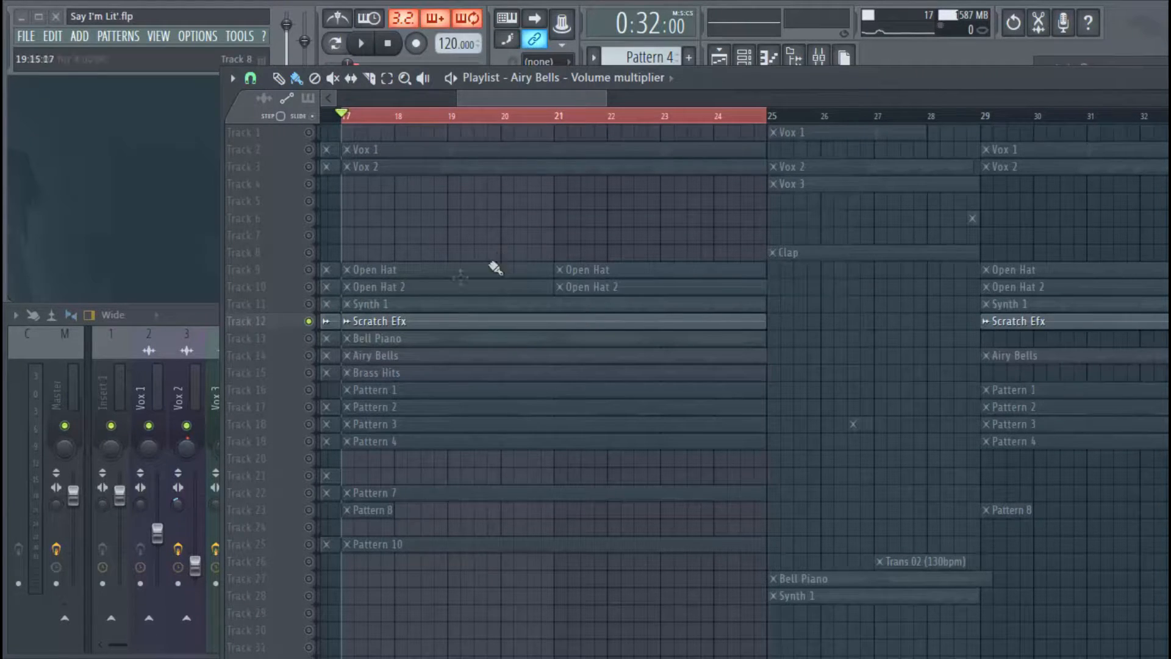
- Solo the Bell Piano track in the playlist and start playback
right_click(310, 339)
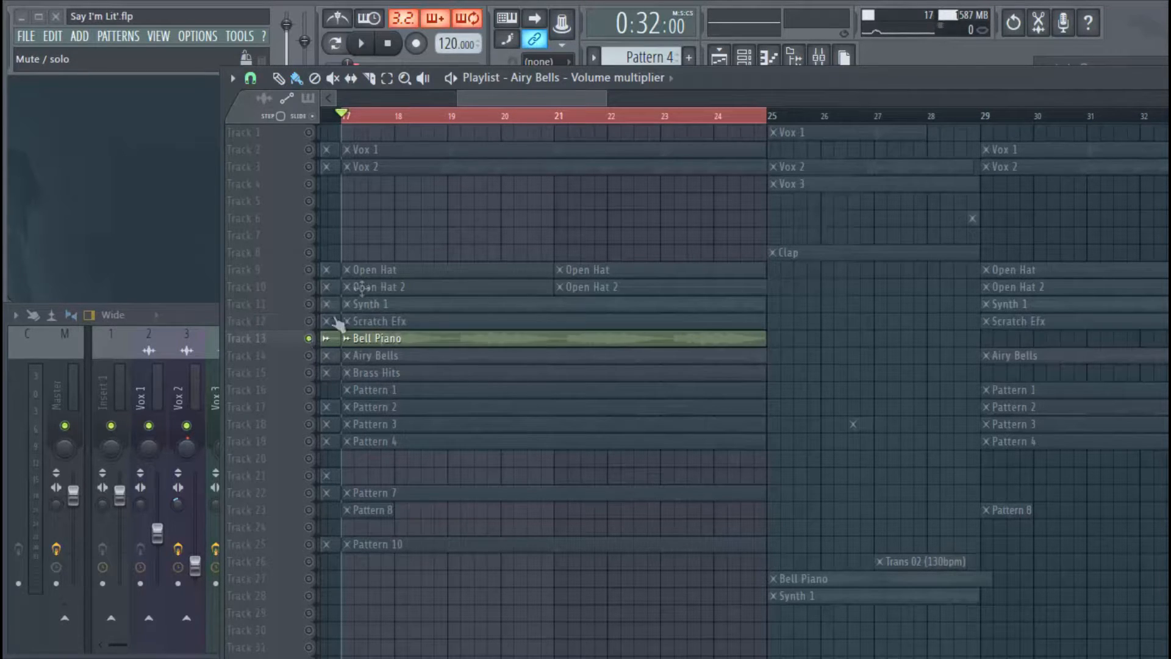
key(space)
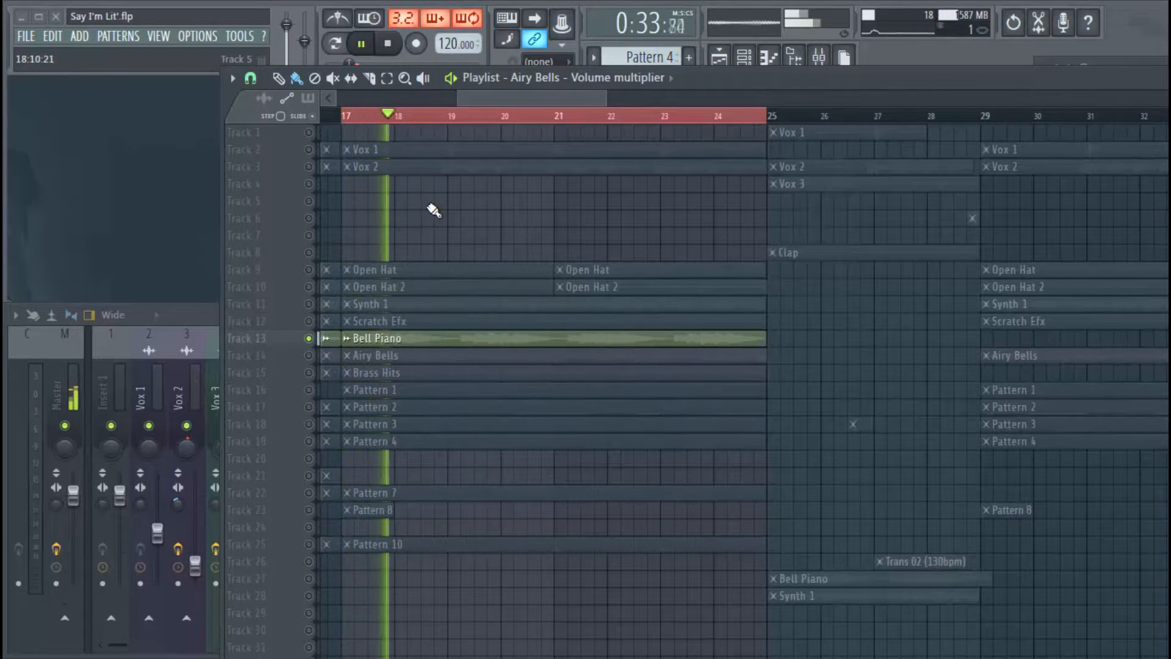
- Reposition and narrow the playlist window to fit the screen, and enlarge the track height so the waveforms are readable
drag(1122, 79, 991, 79)
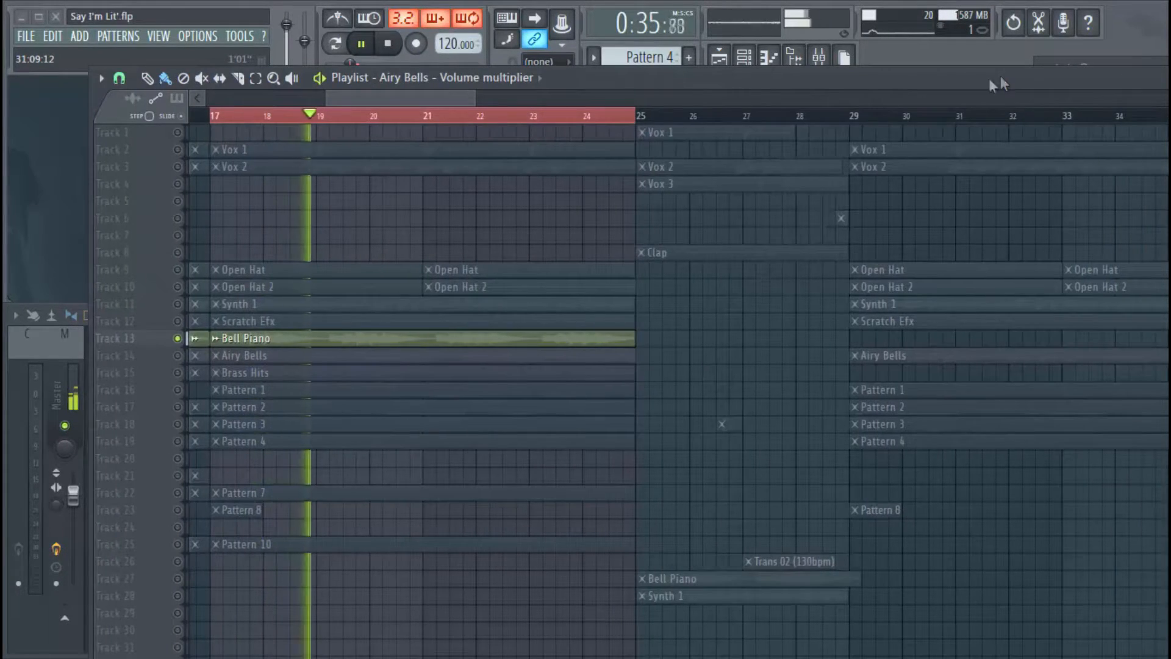
drag(92, 250, 380, 231)
drag(1050, 81, 921, 59)
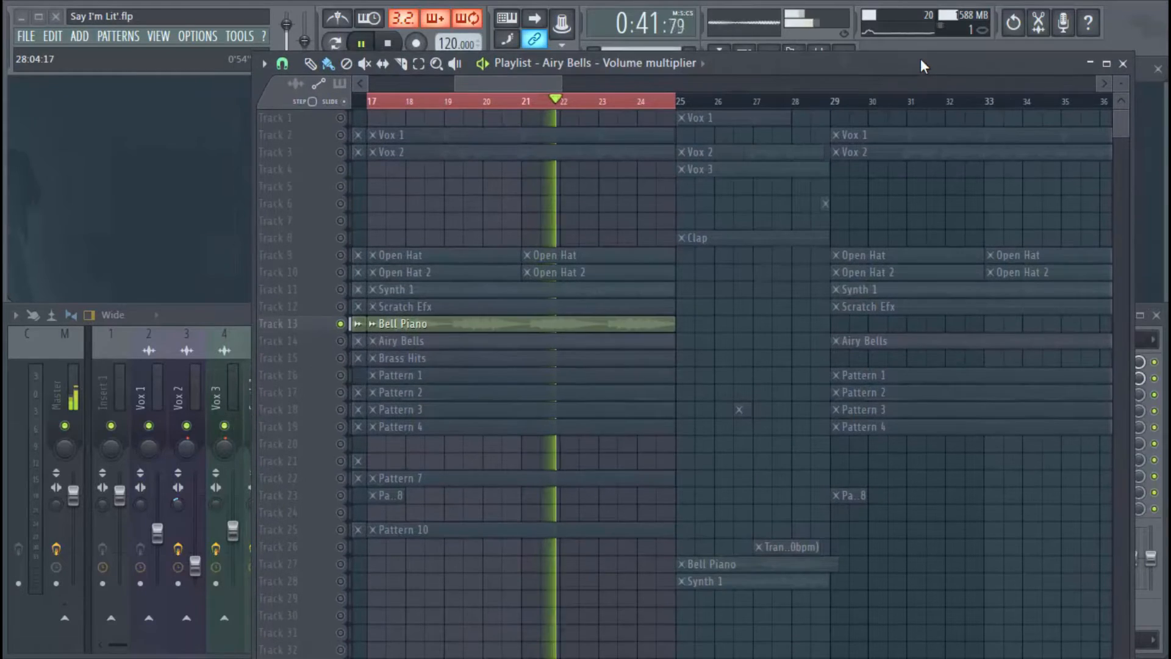
drag(1121, 84, 1121, 64)
scroll(834, 303, down, 5)
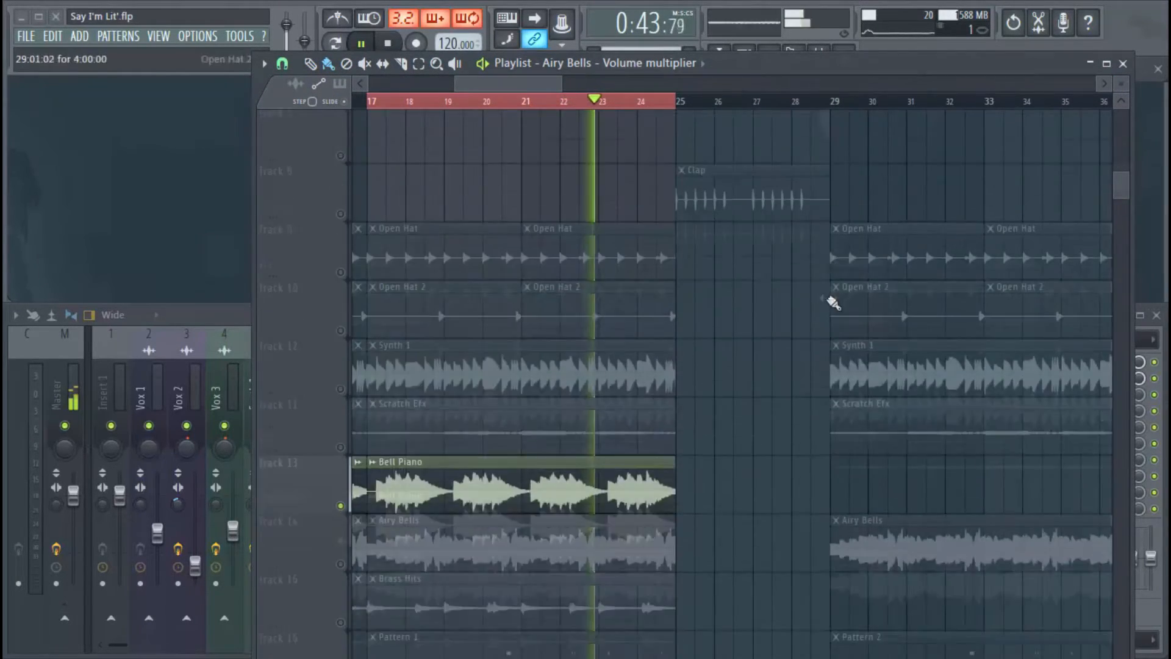
- Stop the solo Bell Piano playback and fit the looped section from bar 17 to 25 in the playlist
scroll(833, 303, down, 2)
scroll(400, 100, up, 4)
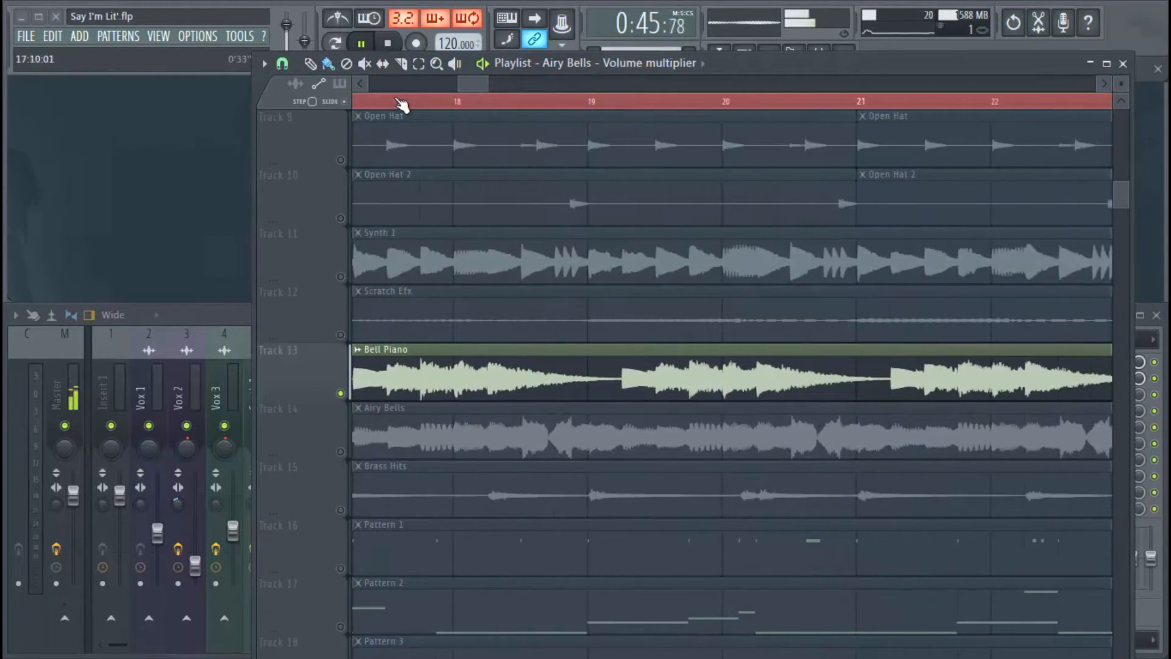
scroll(400, 102, down, 2)
drag(492, 81, 487, 81)
key(space)
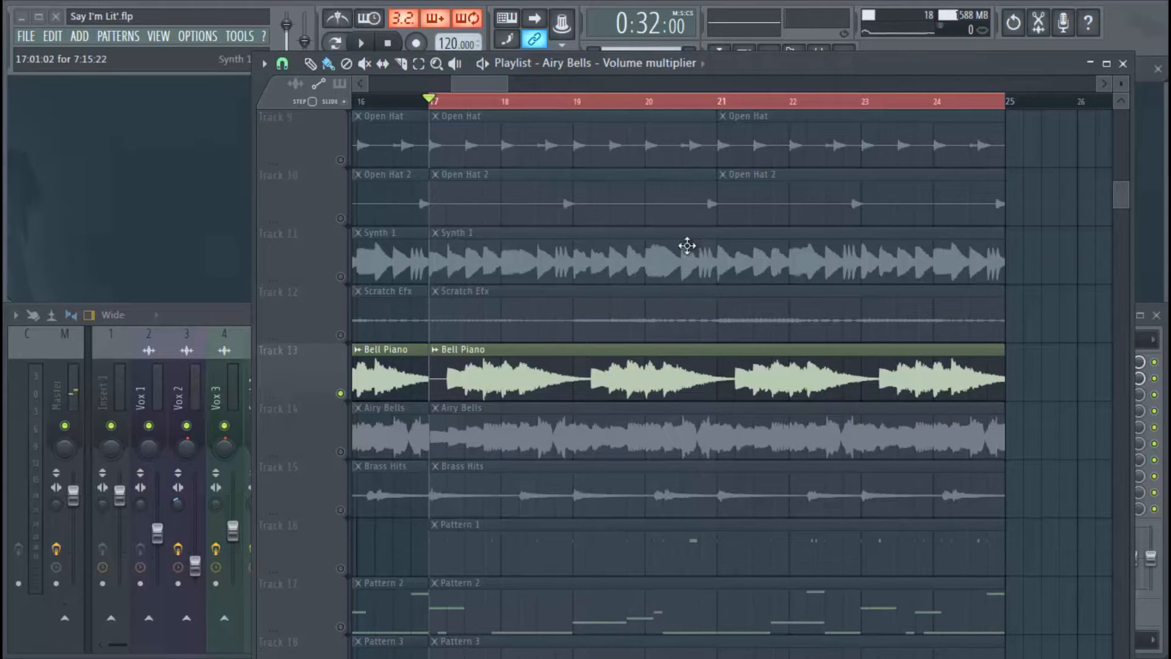
- Select the Bell Piano mixer channel and review its Fruity parametric EQ 2 and Fruity Multiband Compressor, closing each
click(222, 322)
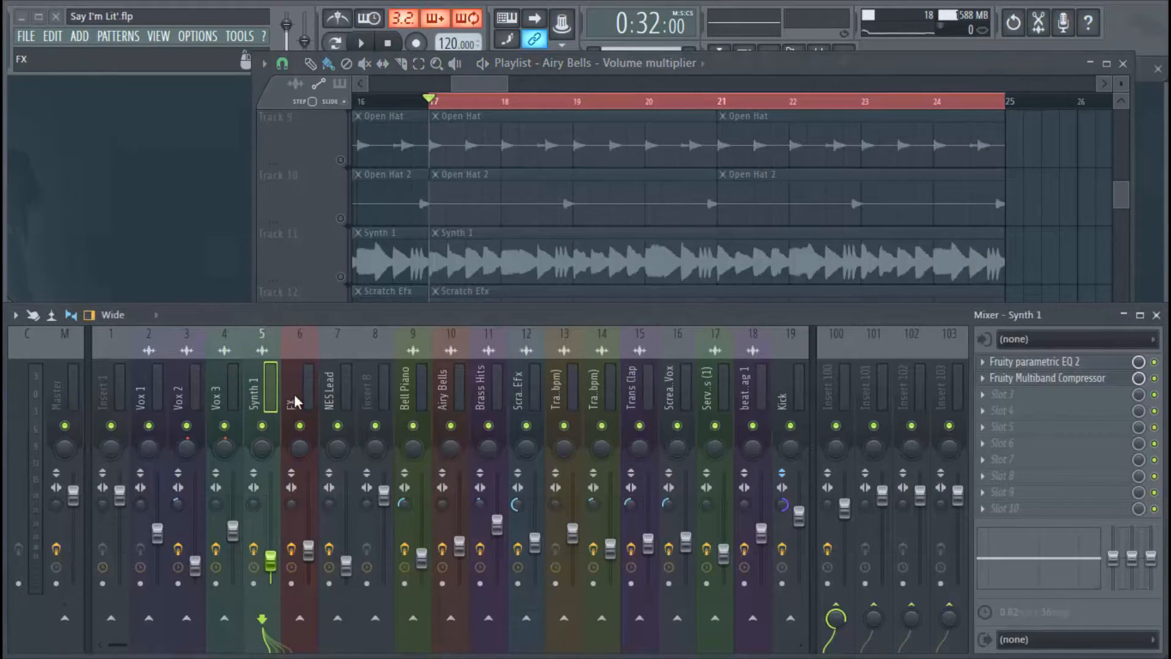
click(427, 390)
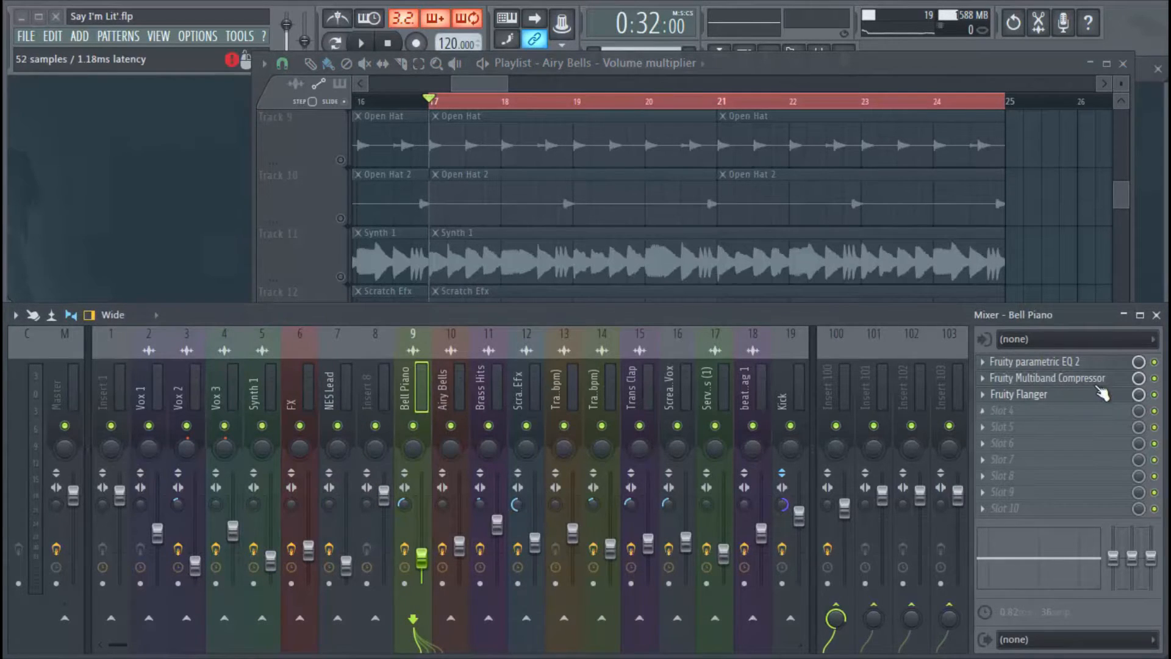
click(1090, 366)
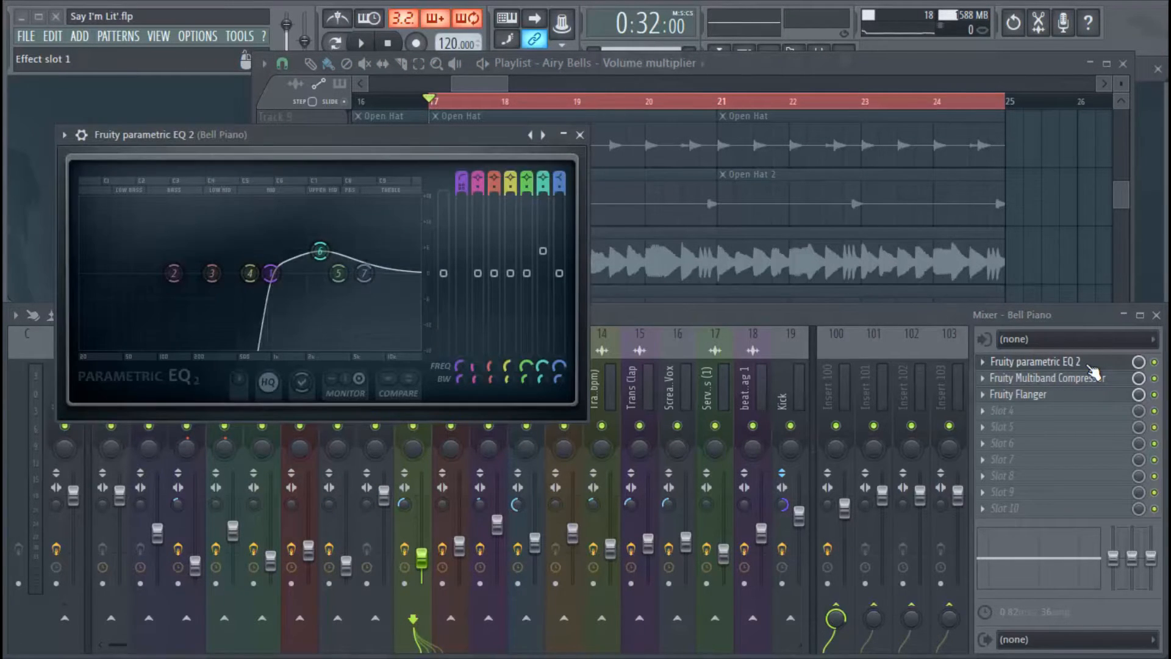
click(1089, 368)
click(1120, 381)
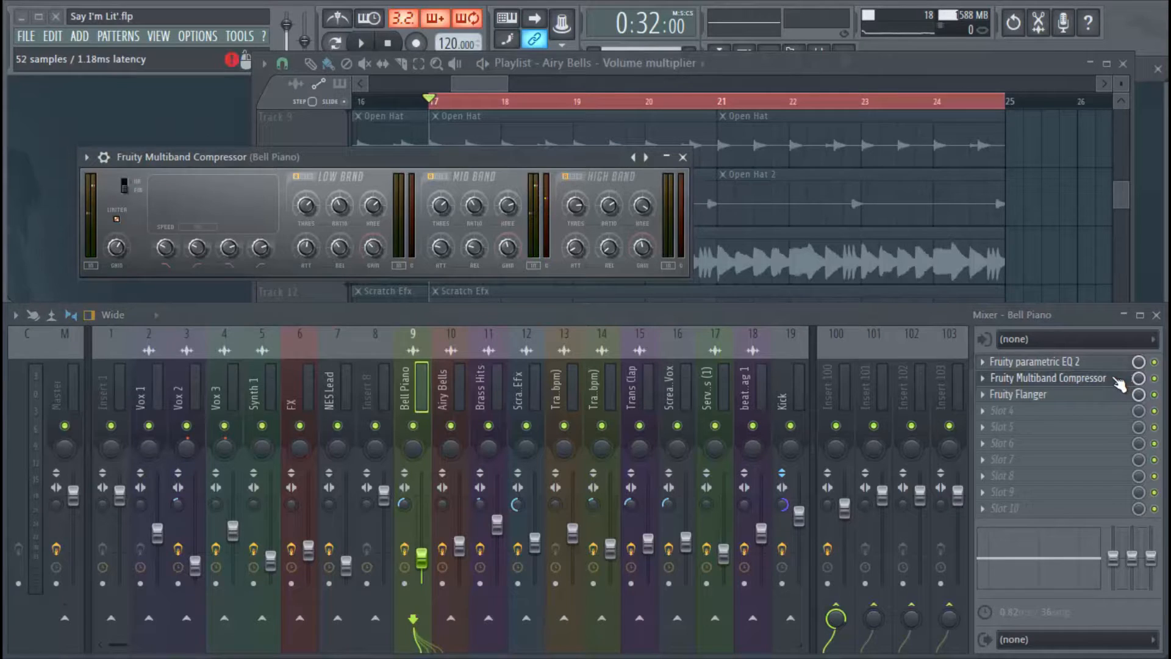
click(1120, 381)
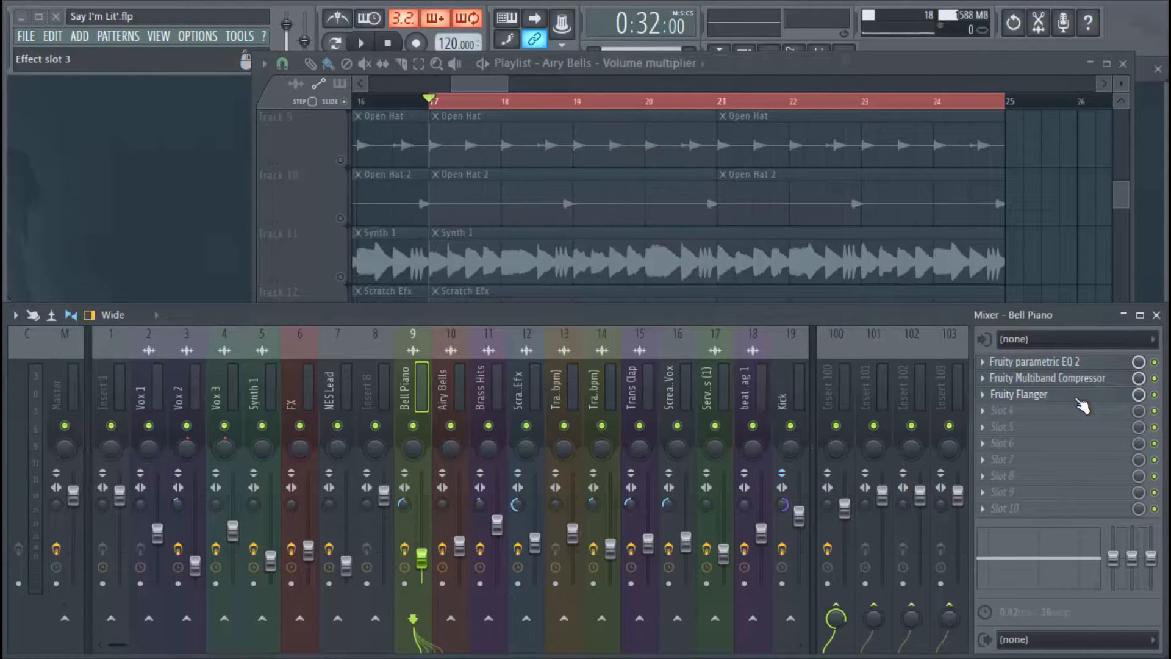
click(1119, 380)
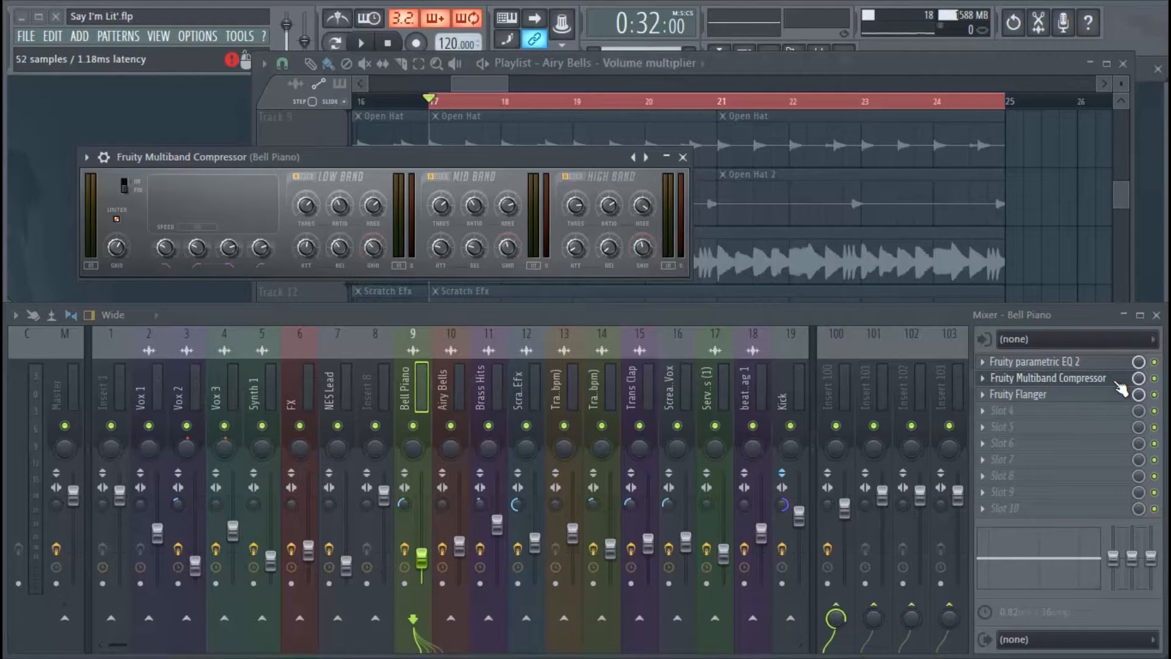
click(683, 157)
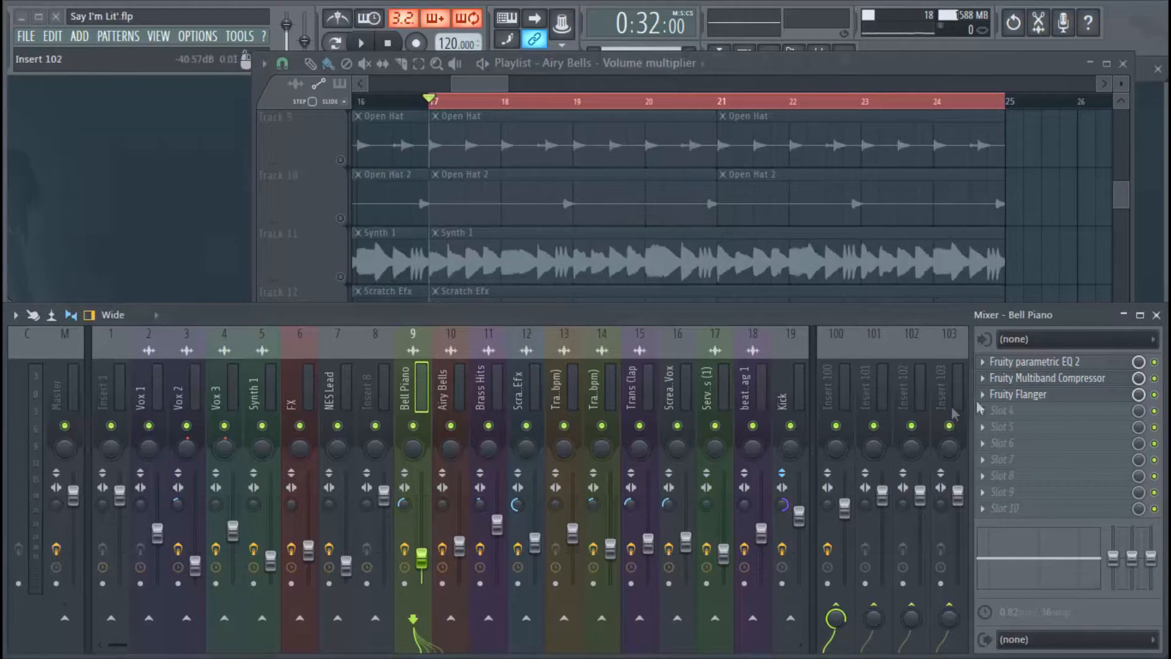
- Review the Fruity Flanger on the Bell Piano channel while playing the loop, closing the effect and stopping playback
click(1039, 400)
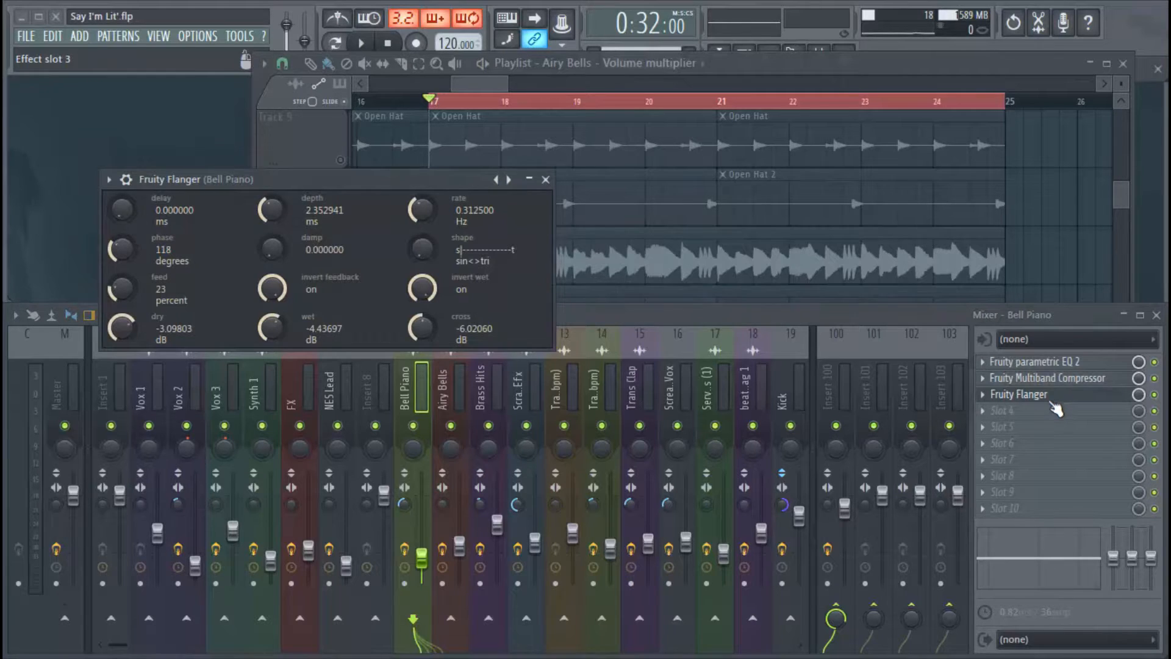
click(1157, 401)
key(space)
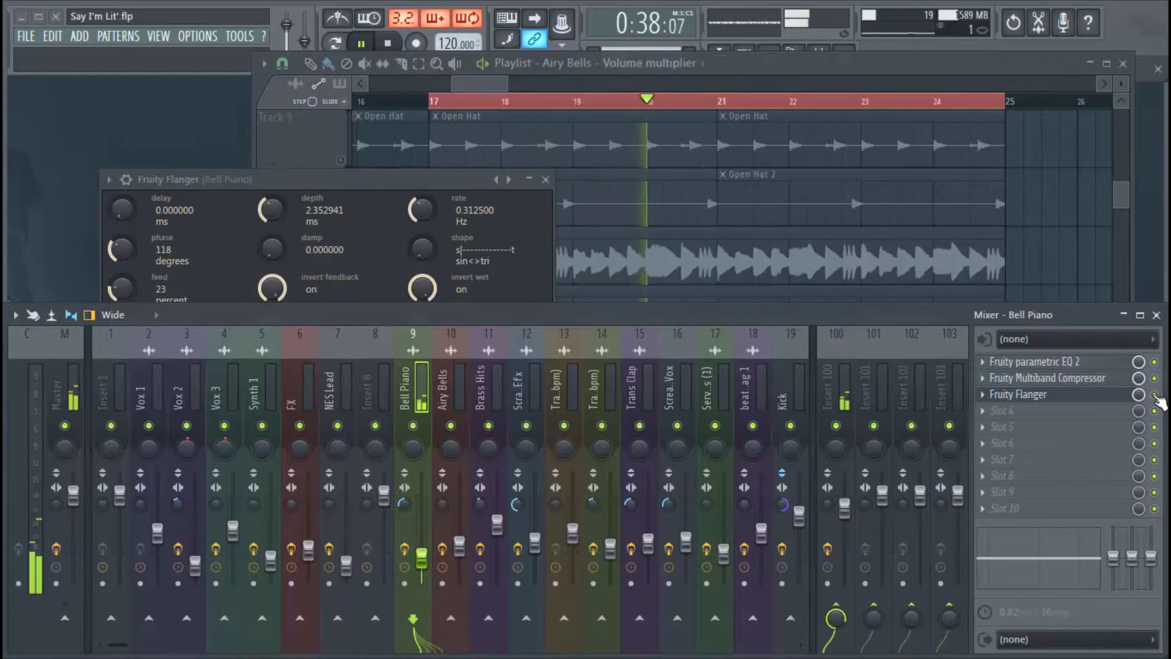
click(545, 179)
key(space)
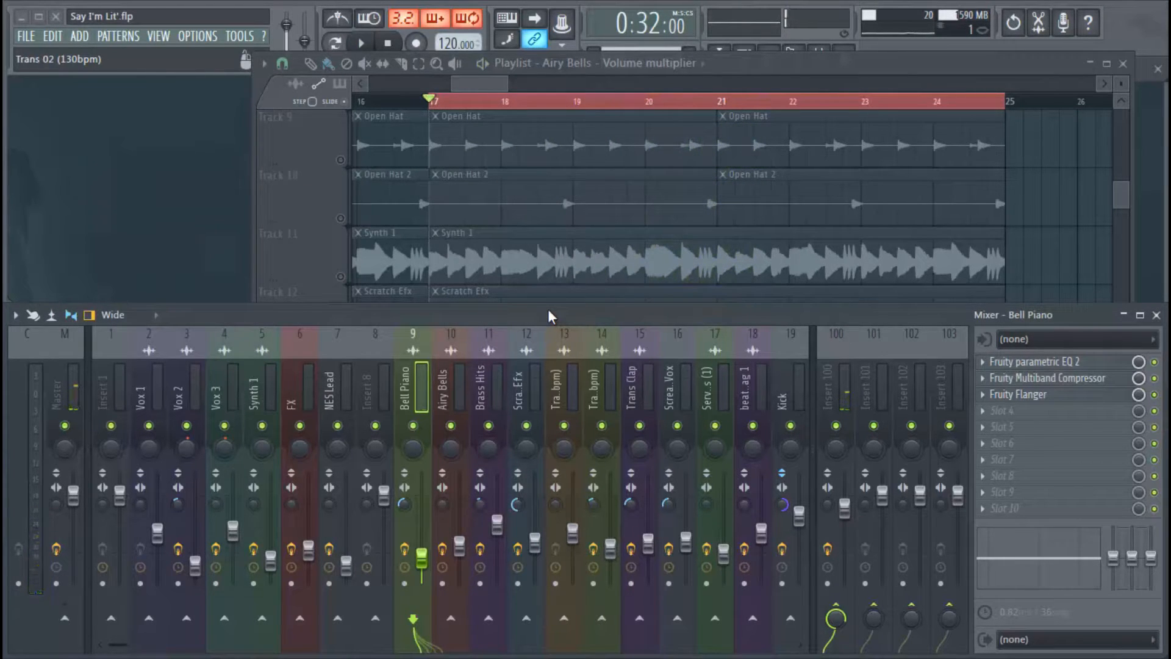
- Solo the Airy Bells track in the playlist and play the loop before stopping
click(718, 66)
scroll(635, 281, down, 1)
click(339, 395)
right_click(339, 394)
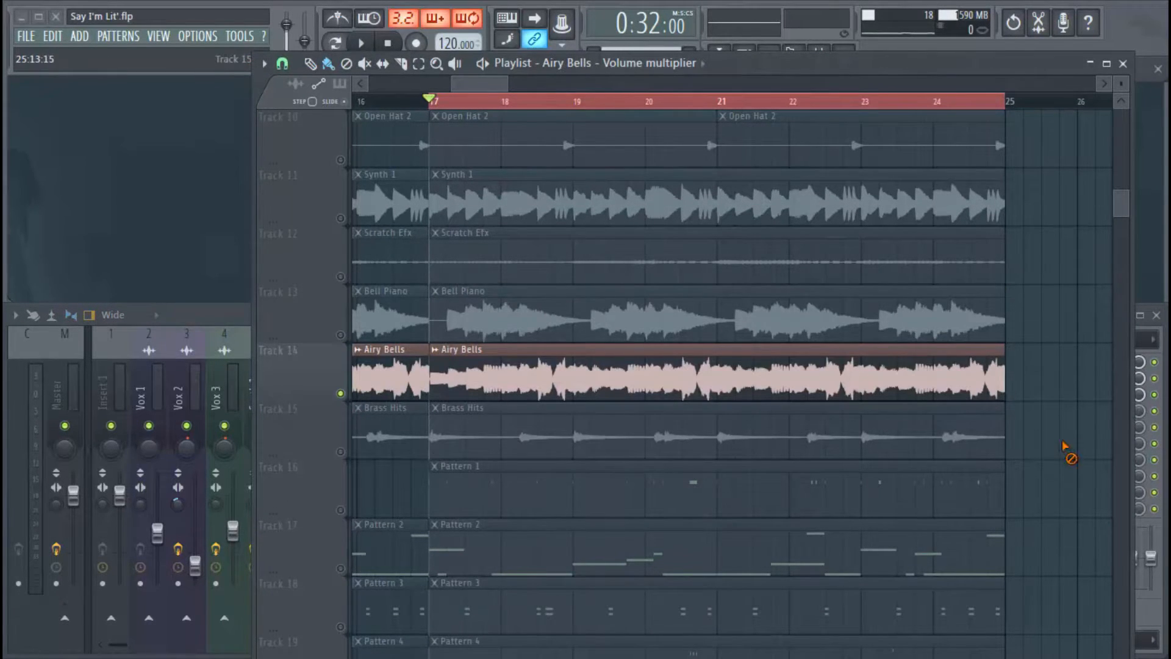
click(220, 316)
key(space)
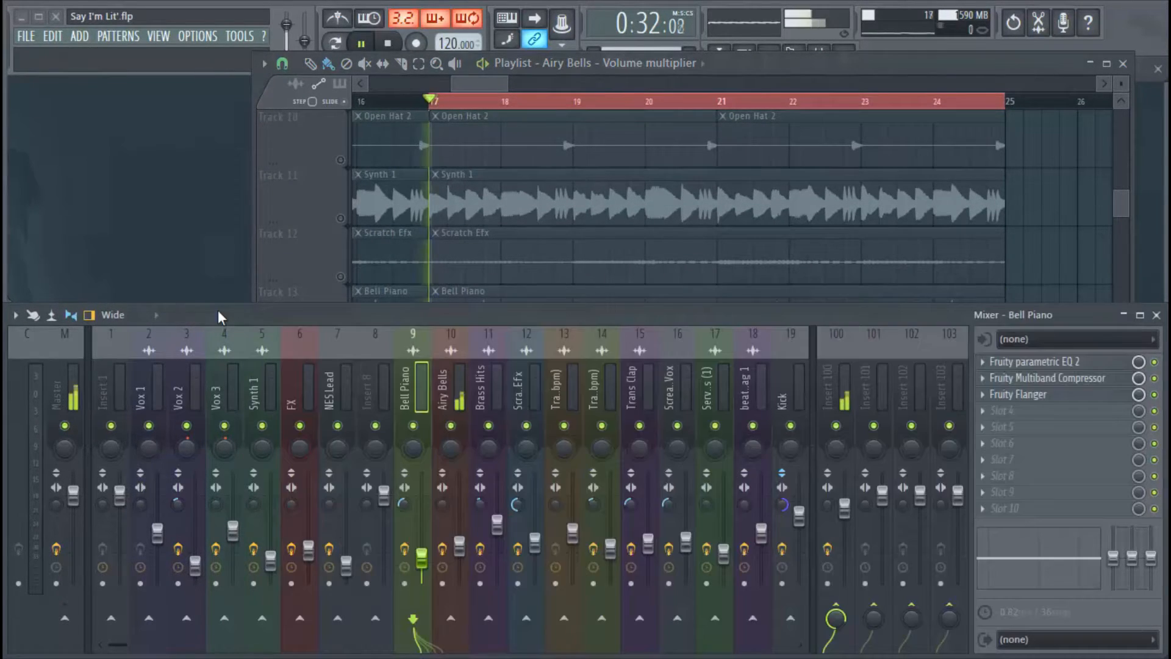
click(773, 65)
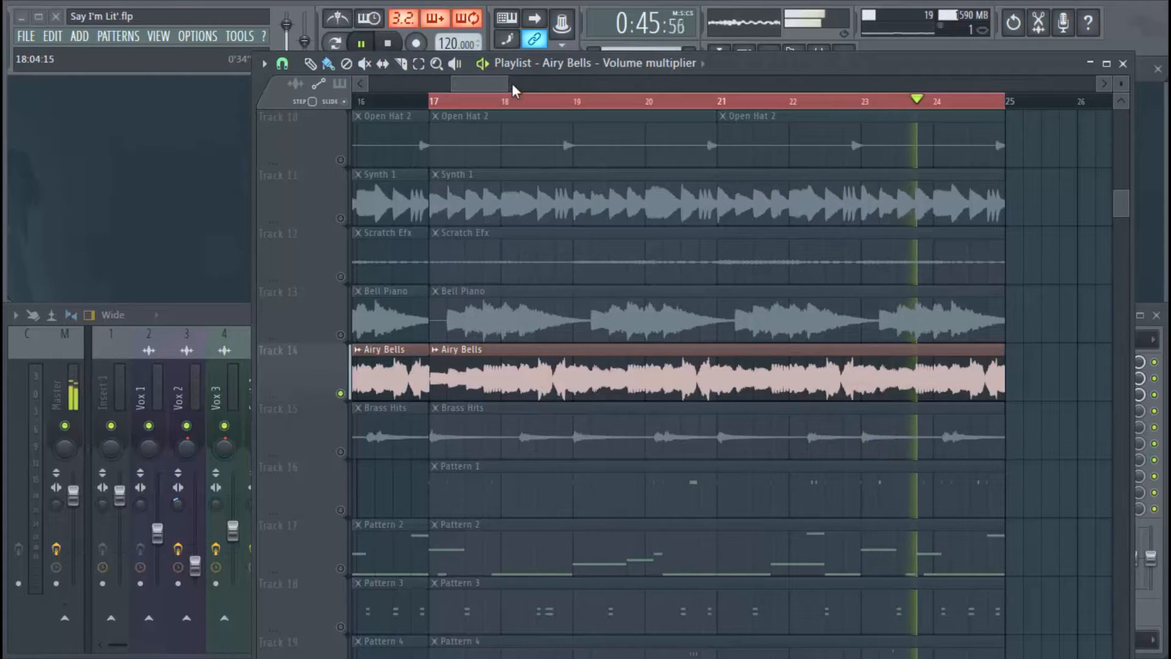
key(space)
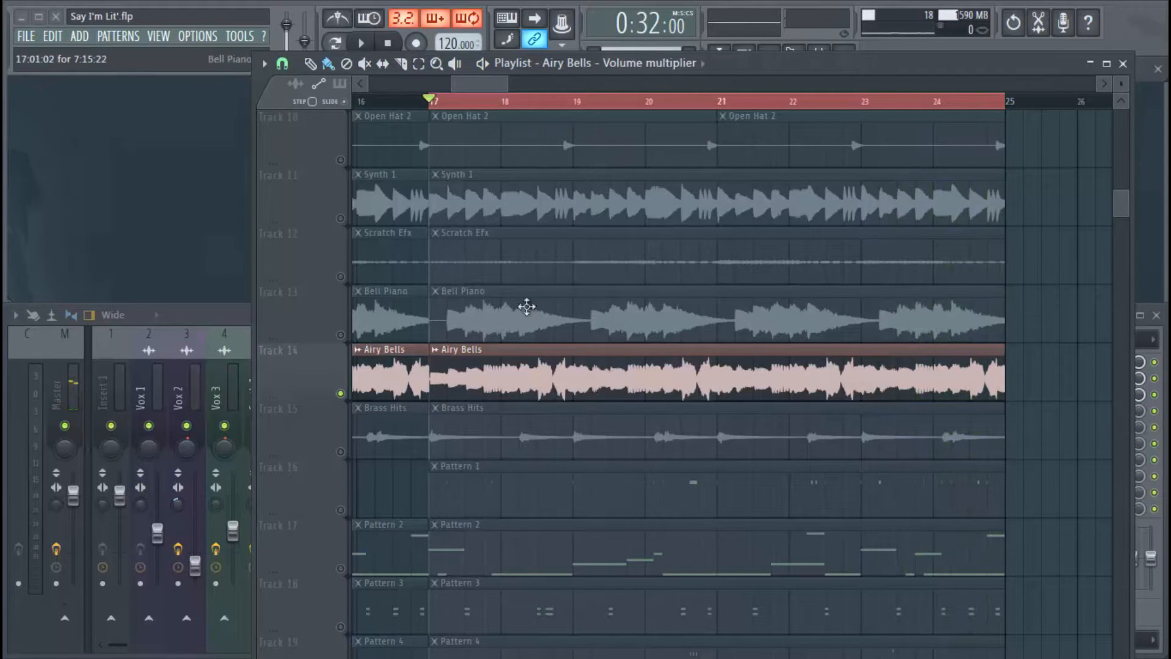
- Select the Airy Bells mixer channel and review its Fruity Stereo Enhancer and slot 9 Fruity parametric EQ 2, closing each
click(181, 310)
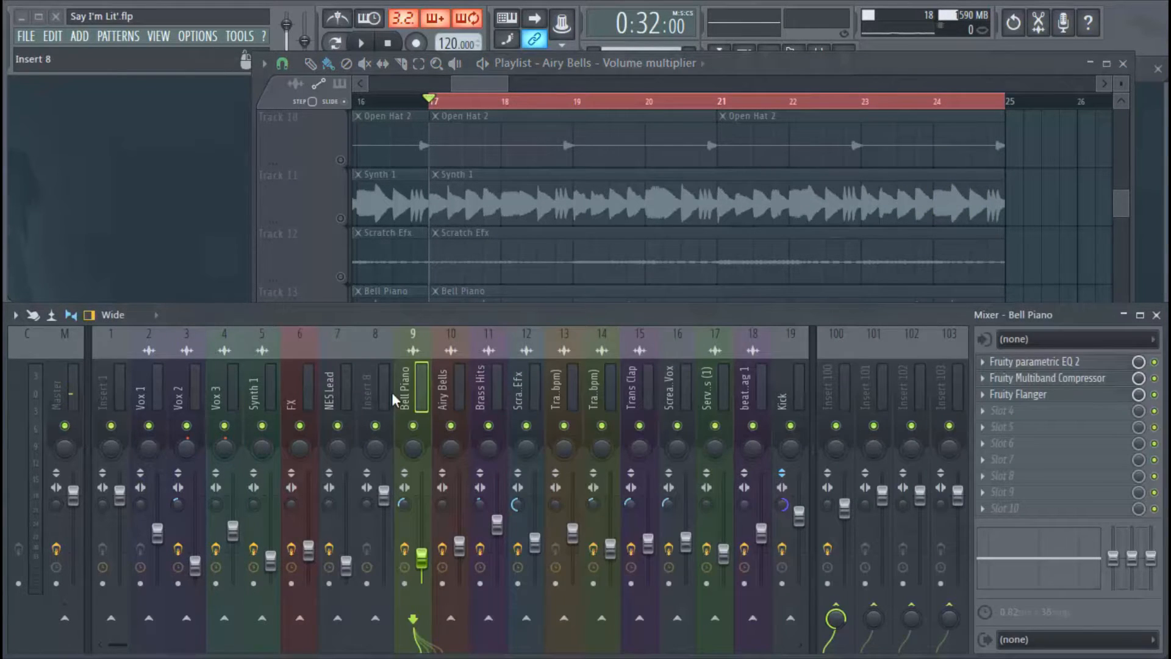
click(444, 399)
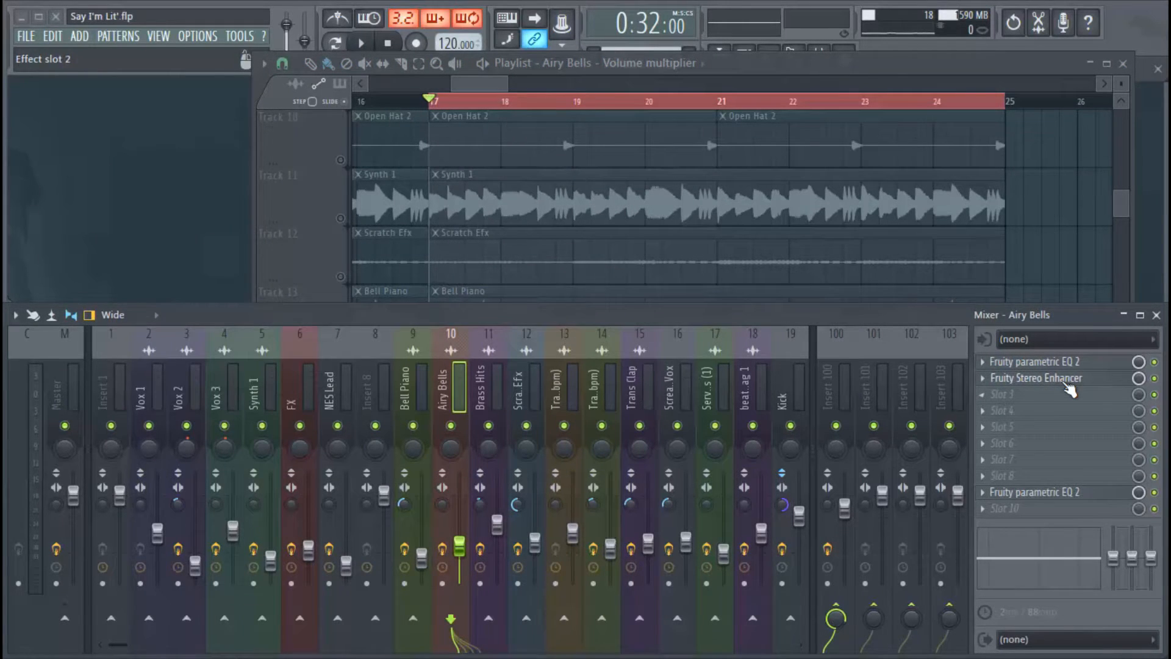
click(1064, 381)
click(1067, 383)
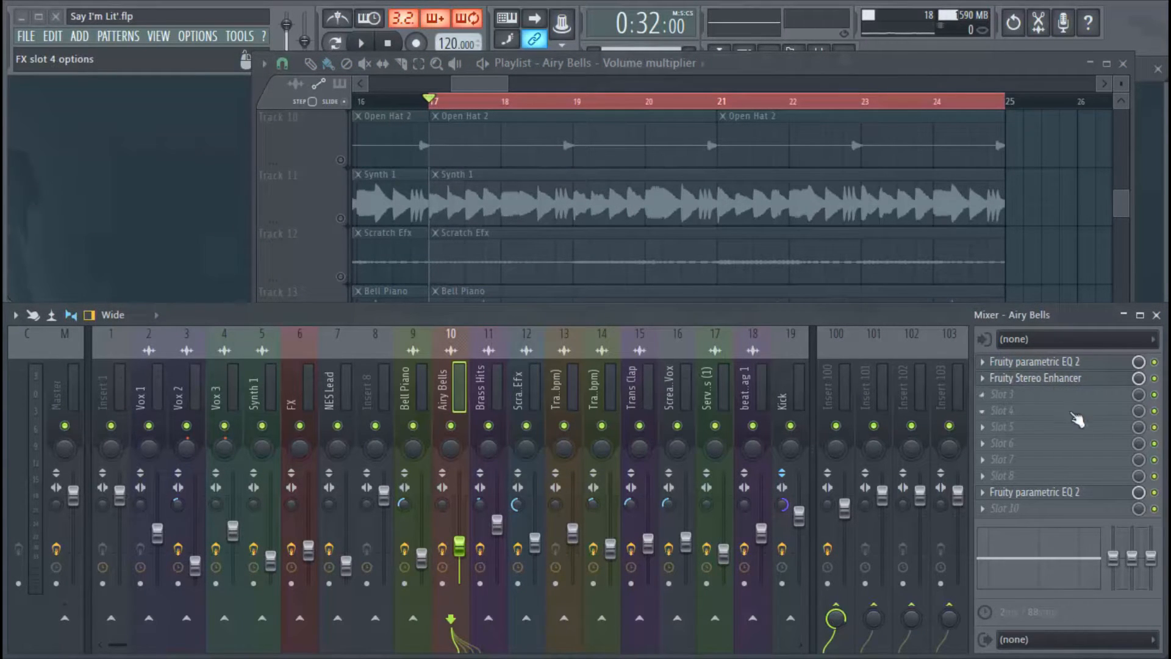
click(1087, 493)
click(1087, 494)
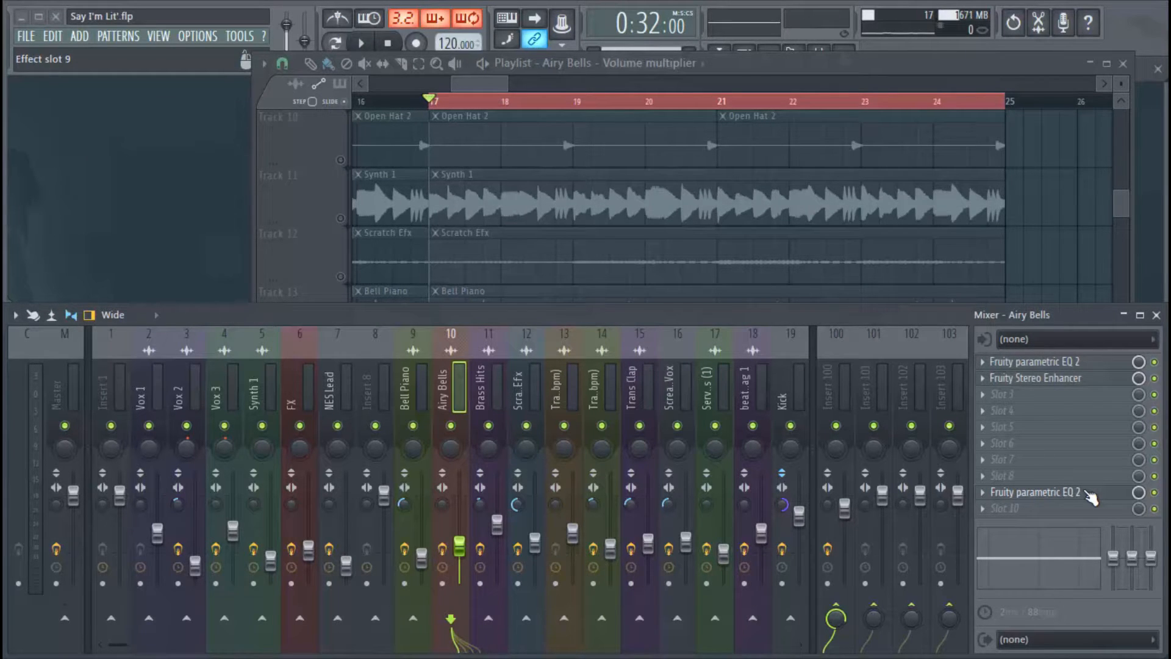
- Solo the Brass Hits track and play the loop while checking the effects on its mixer channel, ending with playback stopped
click(795, 67)
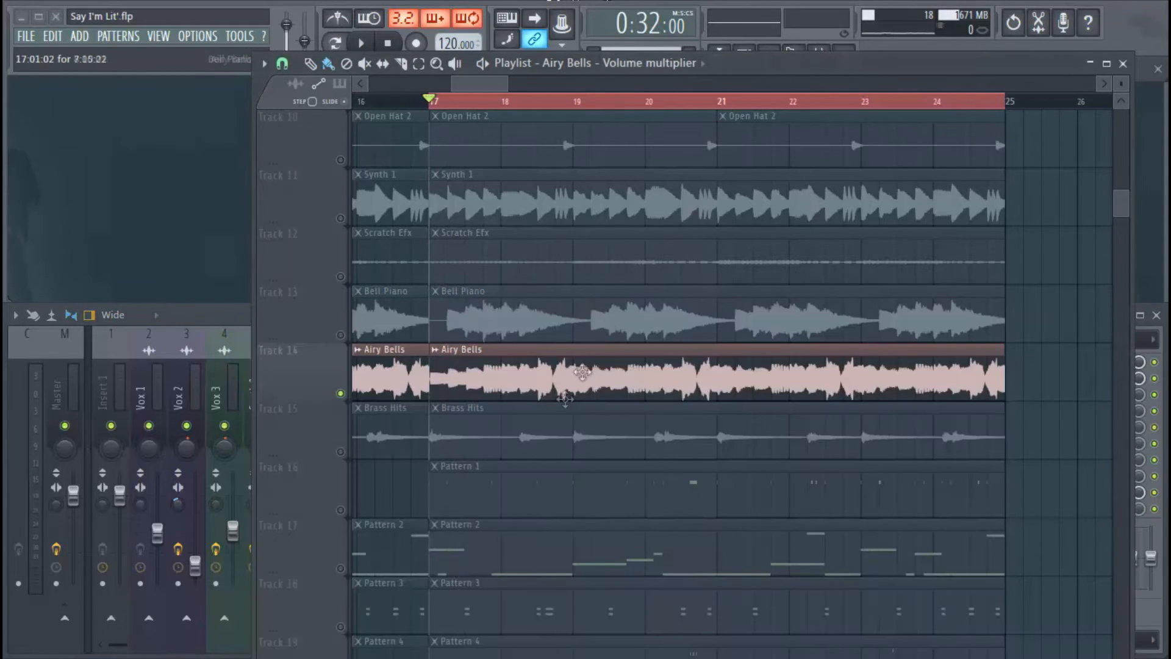
scroll(559, 387, down, 1)
click(341, 394)
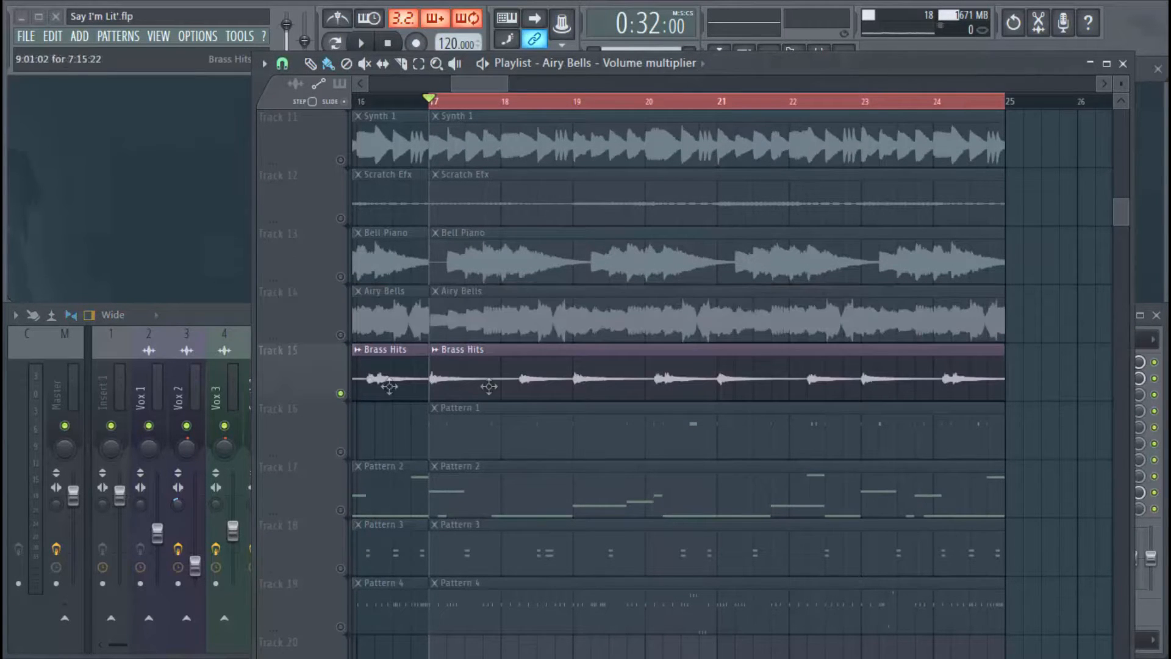
key(space)
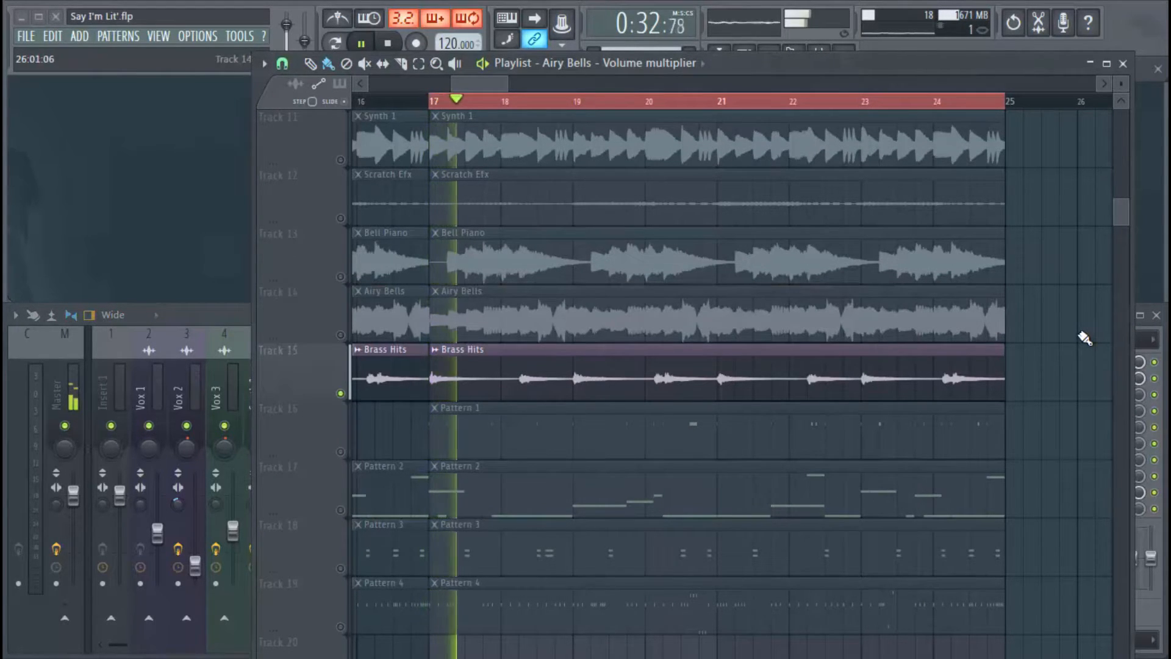
click(195, 315)
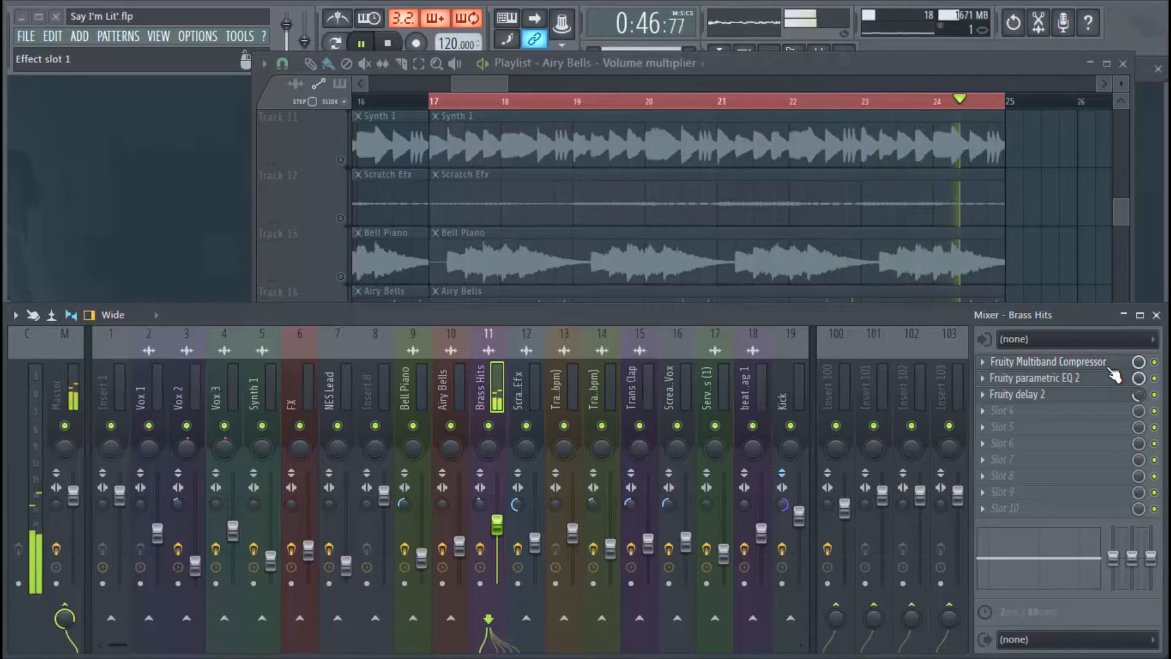
key(space)
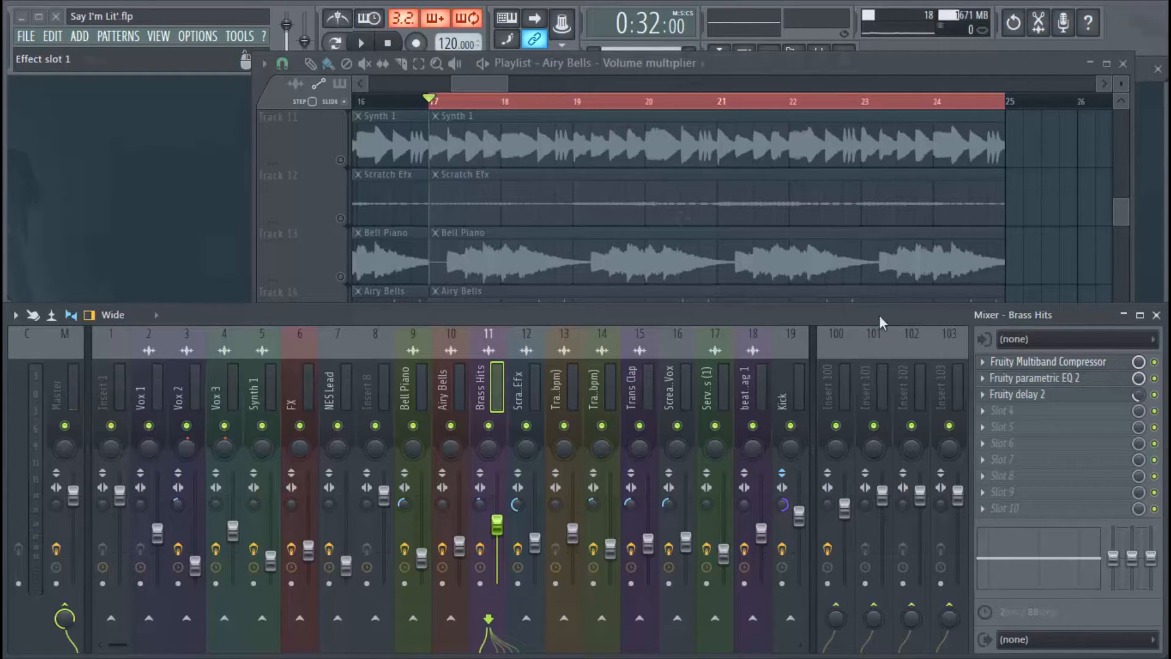
- Look over the melodic audio tracks and the pattern tracks below Brass Hits in the playlist
click(778, 56)
scroll(787, 332, down, 2)
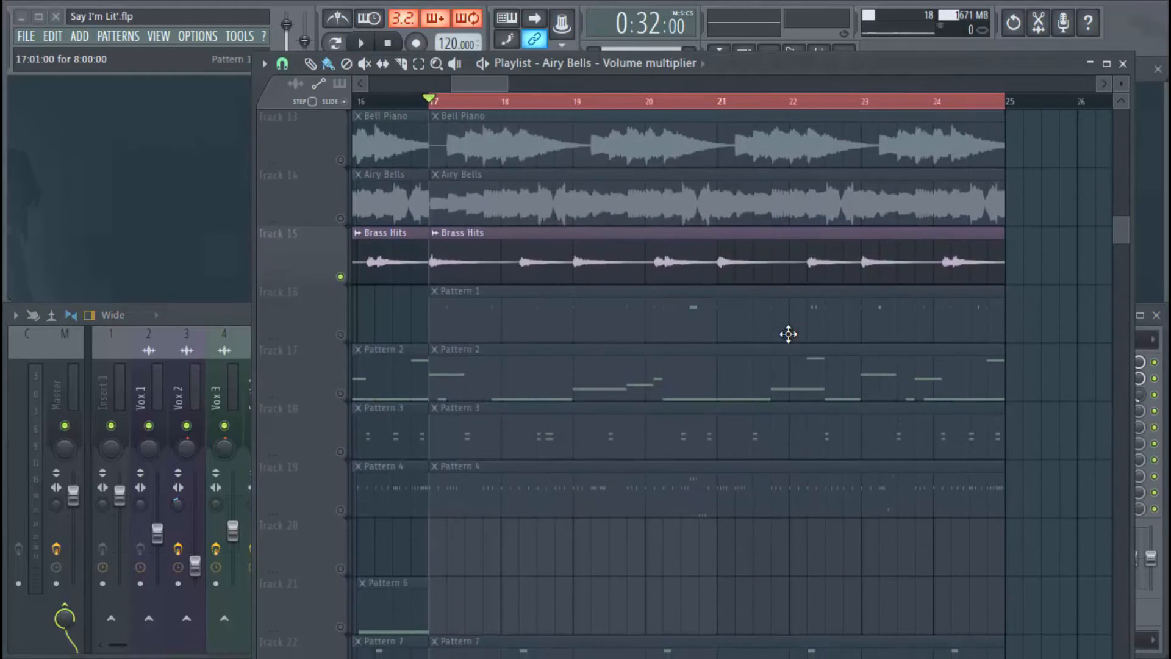
scroll(788, 334, up, 1)
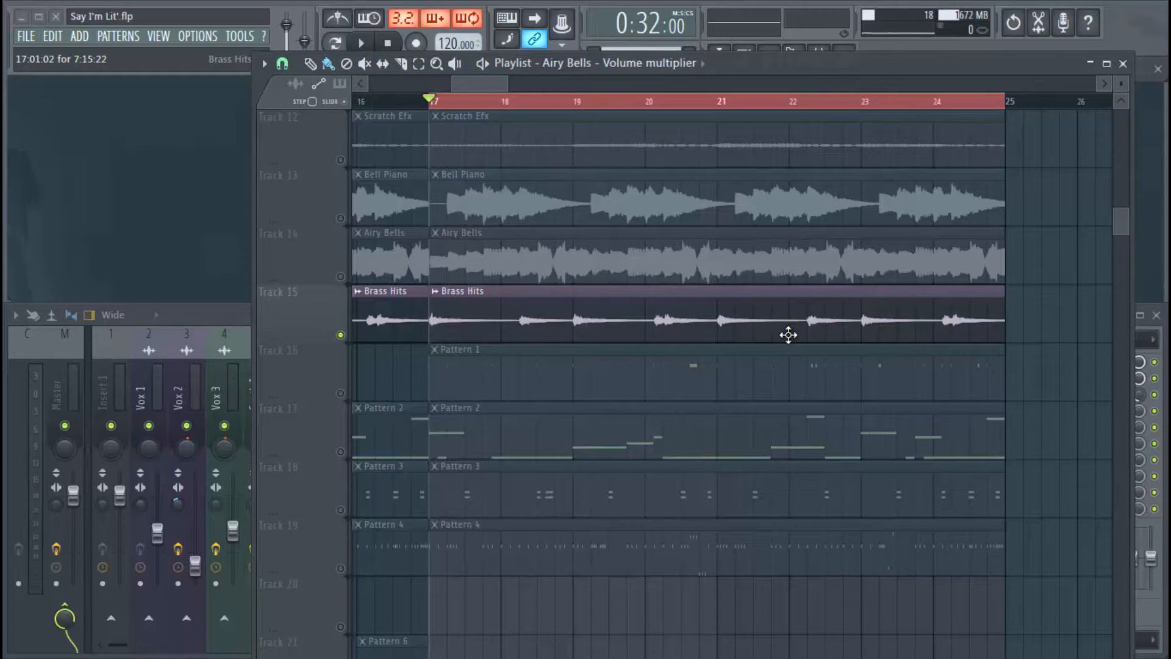
scroll(788, 334, up, 1)
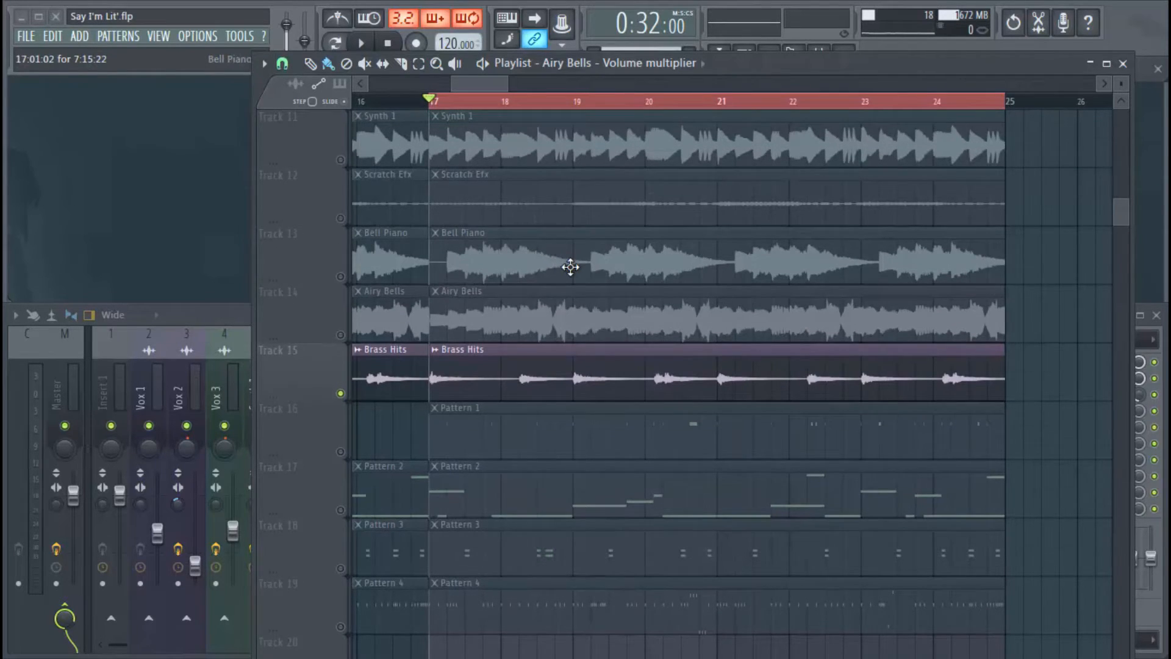
scroll(570, 267, up, 2)
scroll(570, 269, down, 2)
scroll(570, 286, up, 1)
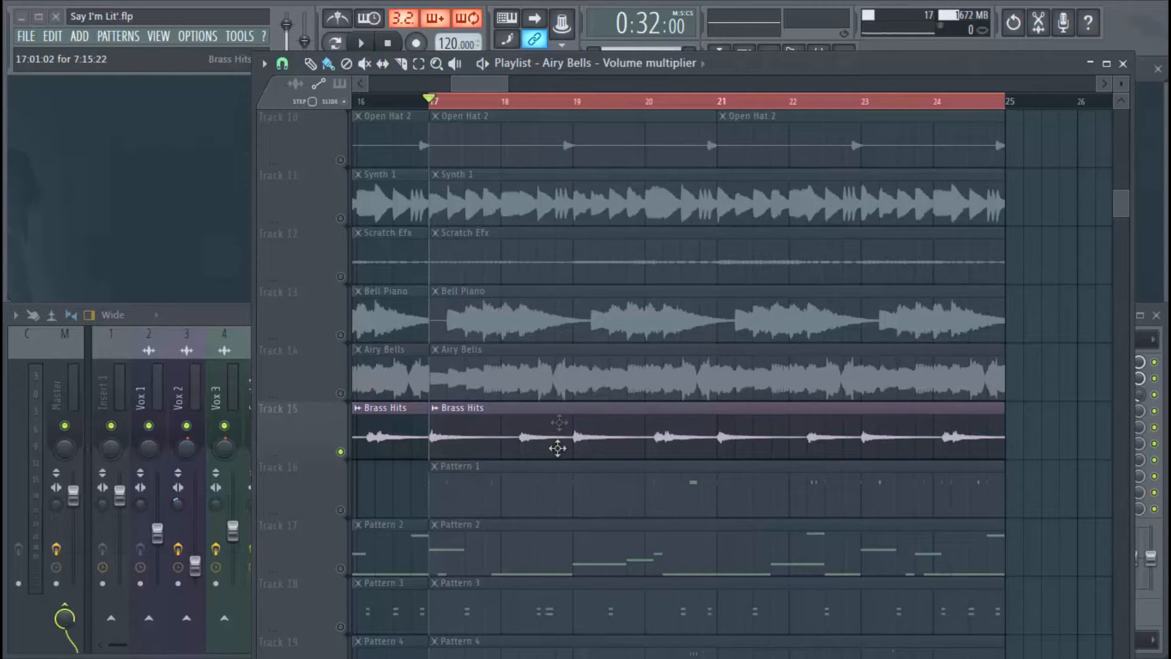
scroll(560, 468, down, 6)
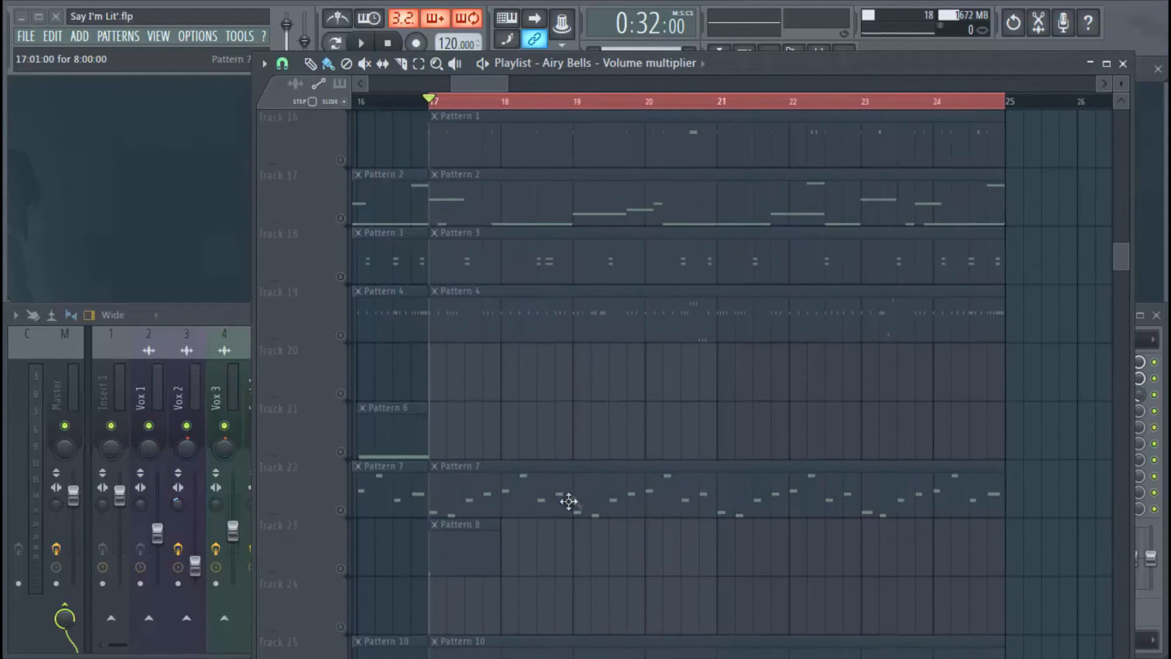
- Extend the playlist time selection to bars 9 through 25 and deselect the clips
drag(480, 86, 398, 103)
scroll(495, 104, down, 6)
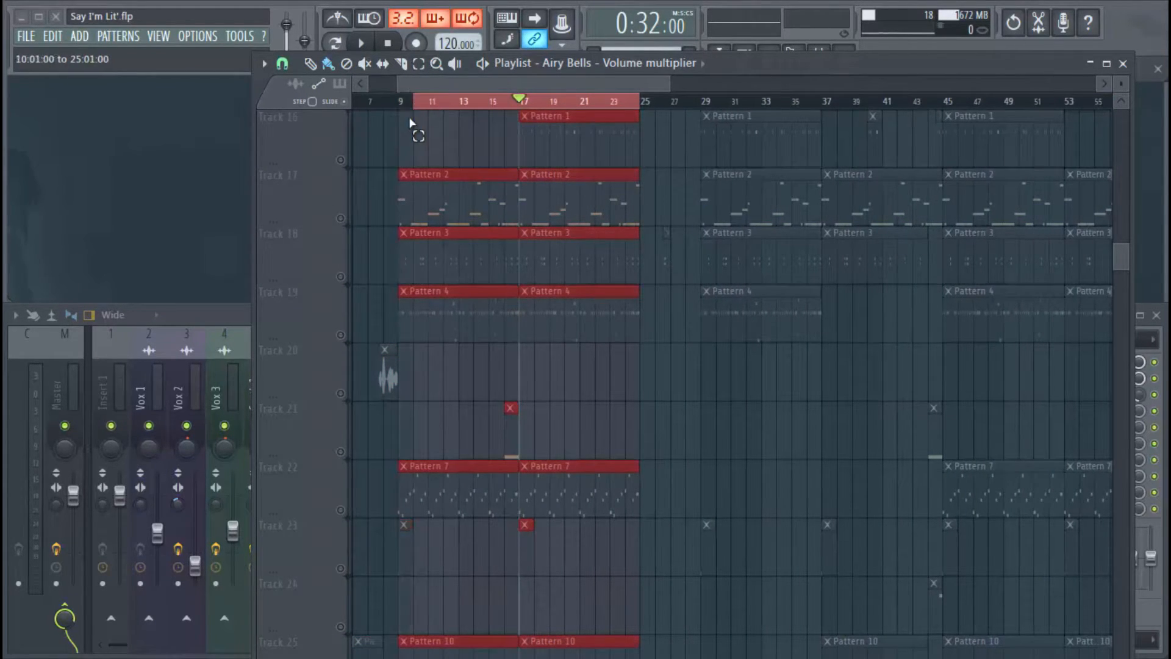
key(ctrl+d)
- Solo Track 21 holding the Pattern 6 clip and place the playhead at bar 15 ahead of the clip
scroll(401, 164, down, 3)
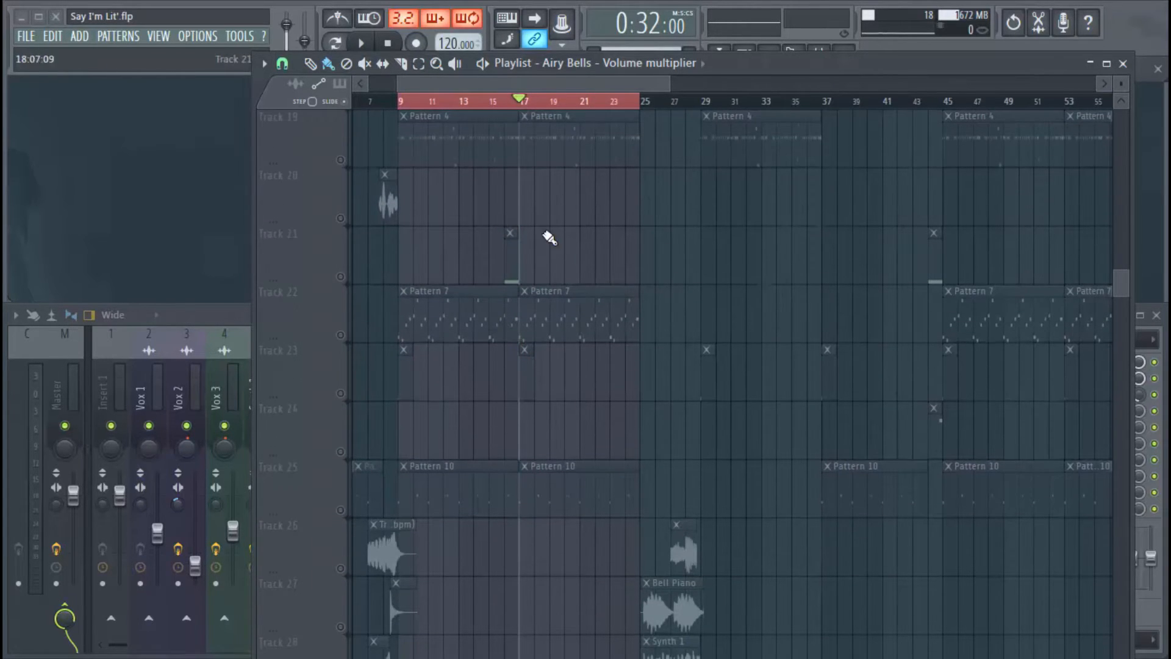
click(340, 276)
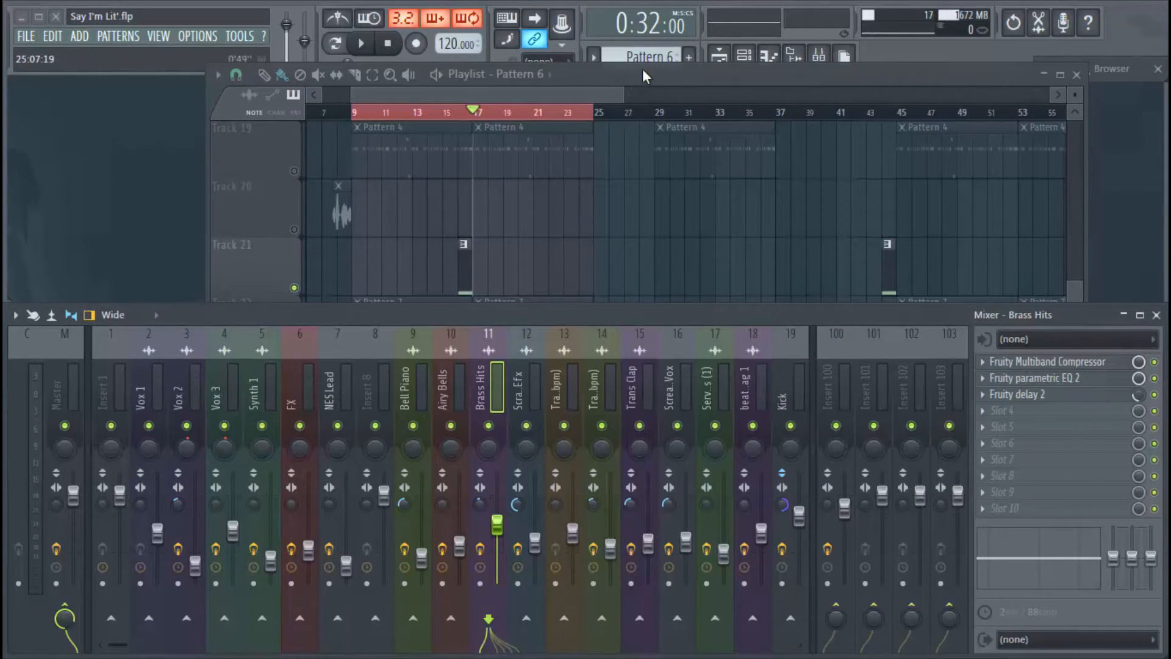
click(642, 70)
click(457, 112)
scroll(459, 115, up, 6)
click(366, 112)
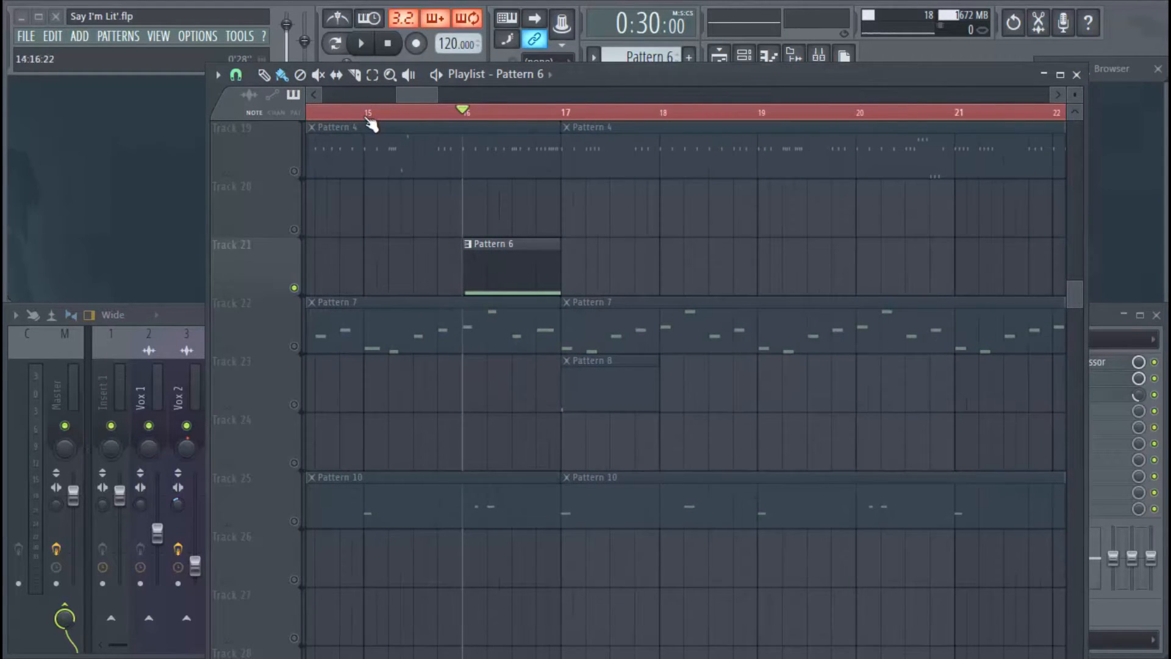
mouse_move(414, 94)
mouse_down()
mouse_move(424, 94)
mouse_move(414, 94)
mouse_up()
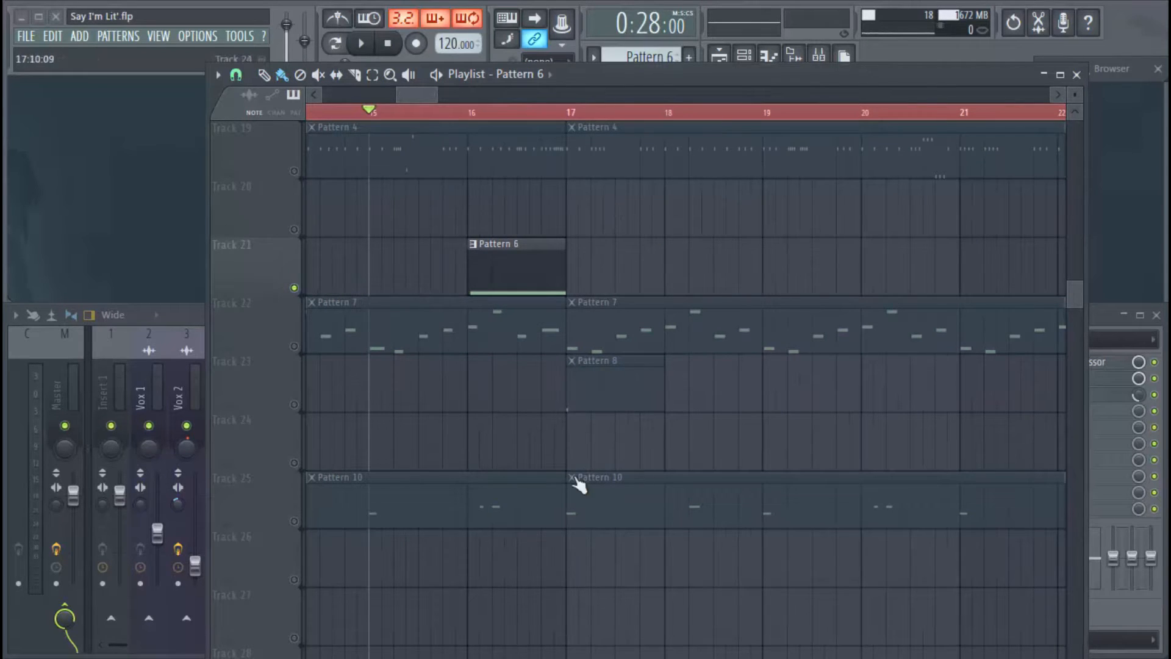
- Play the soloed Pattern 6 clip on Track 21 from bar 15, stopping playback after the clip has passed
scroll(581, 121, down, 2)
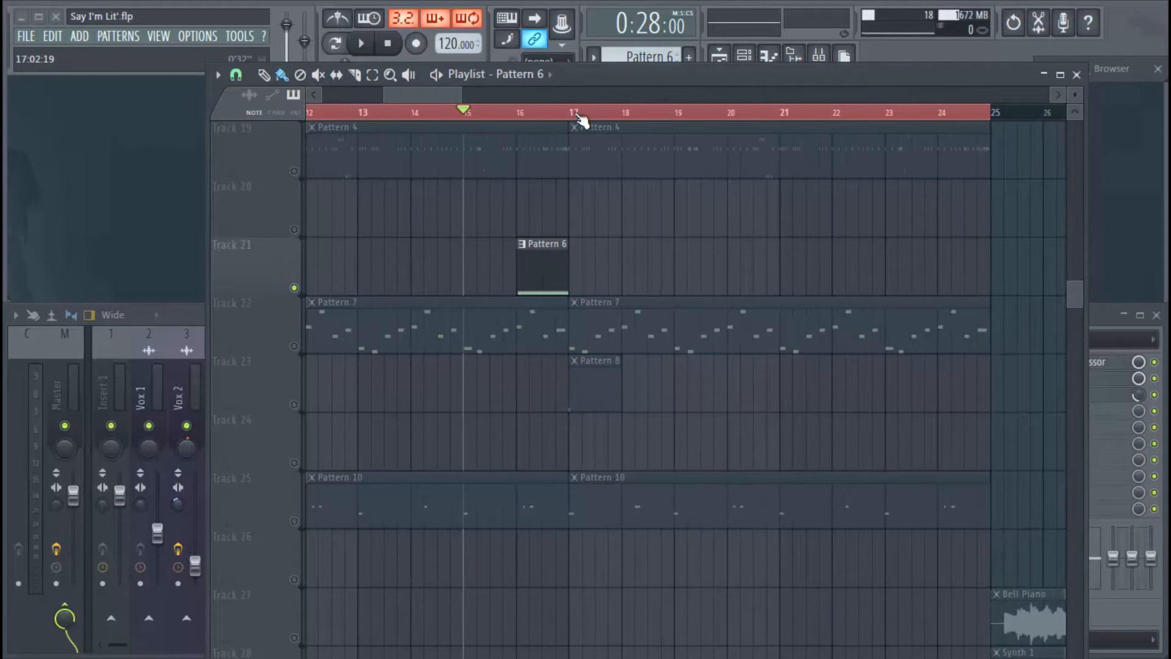
scroll(430, 100, right, 2)
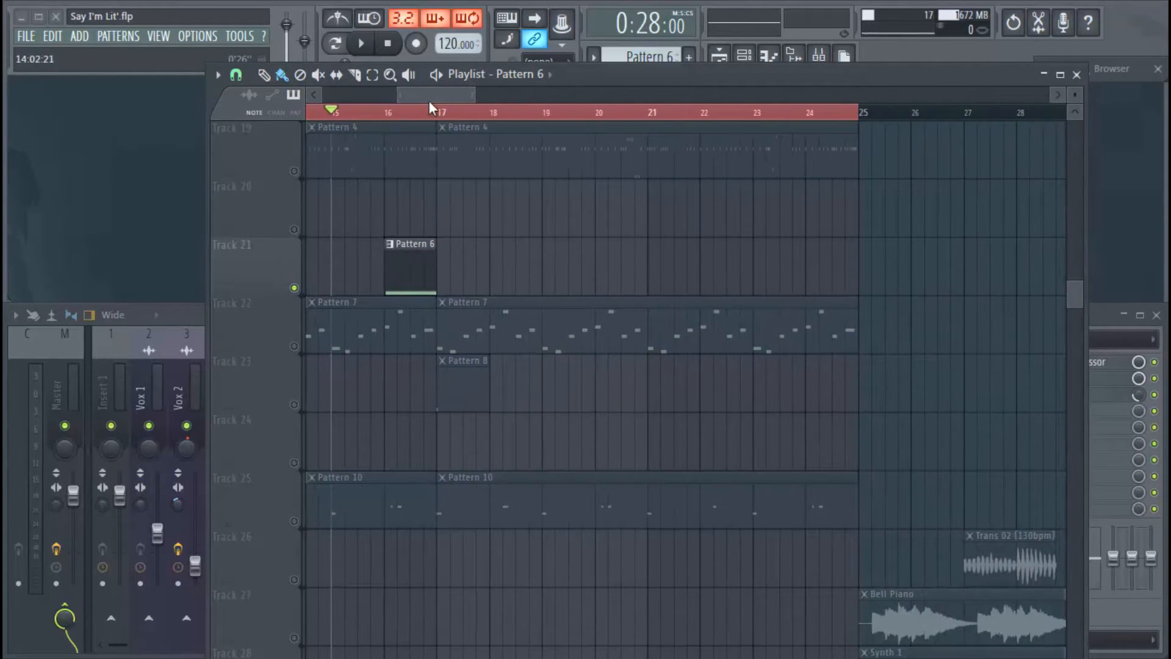
key(space)
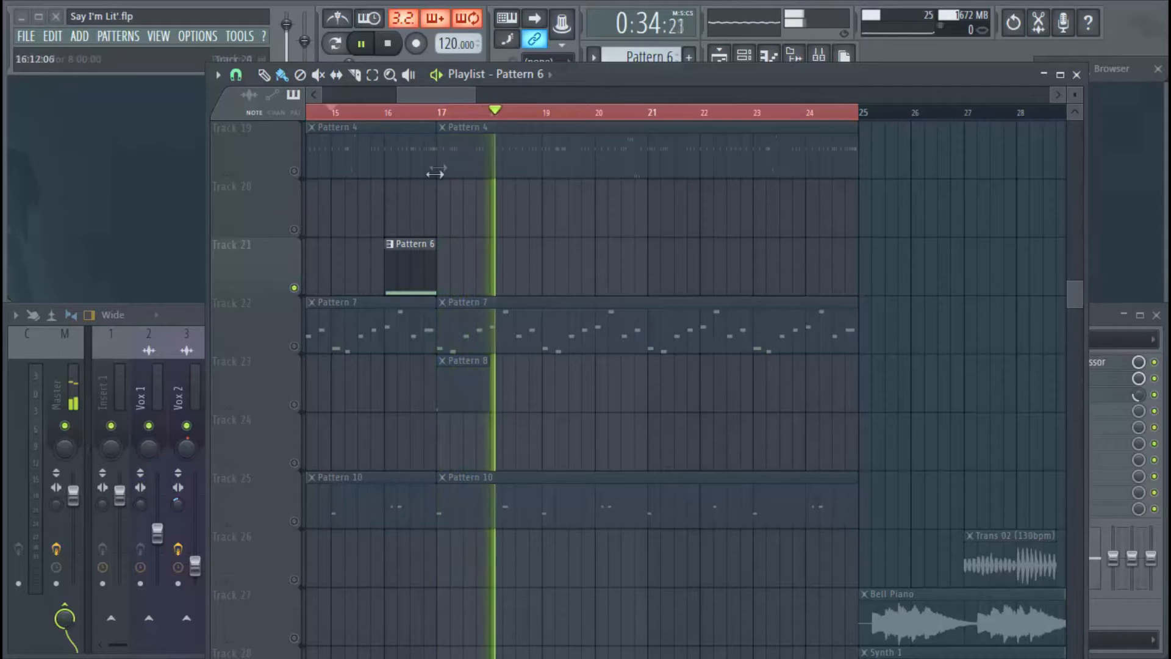
scroll(437, 116, down, 5)
key(space)
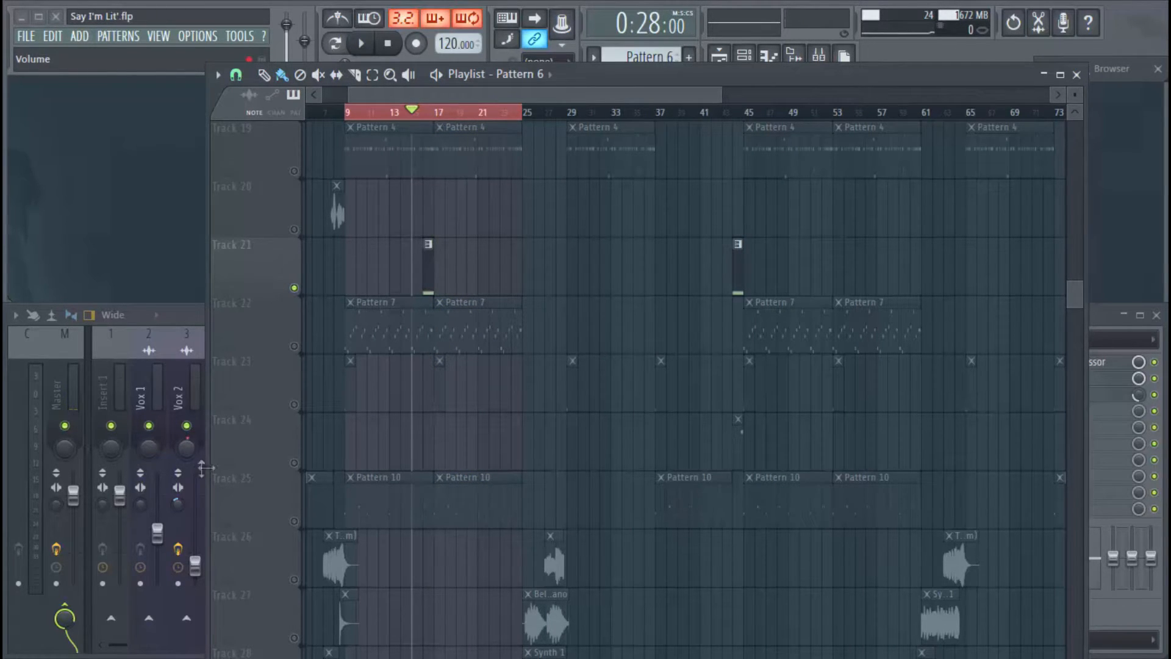
- Enable melodic Tracks 11 through 15 alongside Track 21, play them together from bar 15, and stop playback
scroll(669, 348, down, 2)
scroll(666, 378, down, 2)
scroll(692, 412, up, 5)
scroll(648, 430, down, 2)
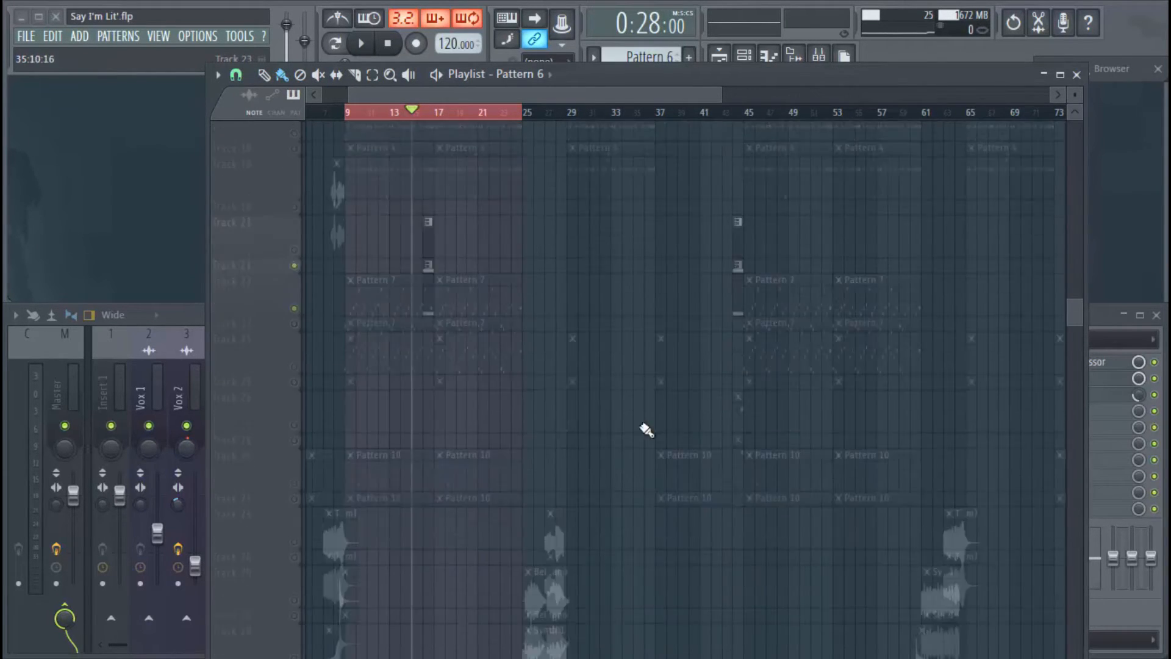
scroll(644, 434, down, 2)
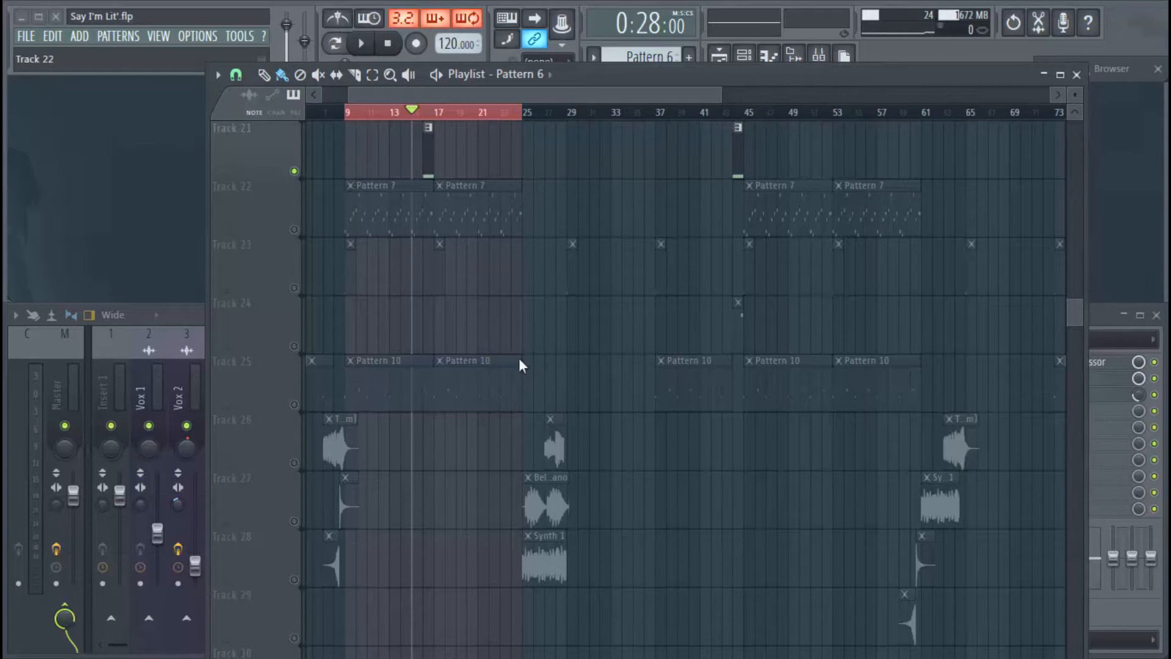
key(space)
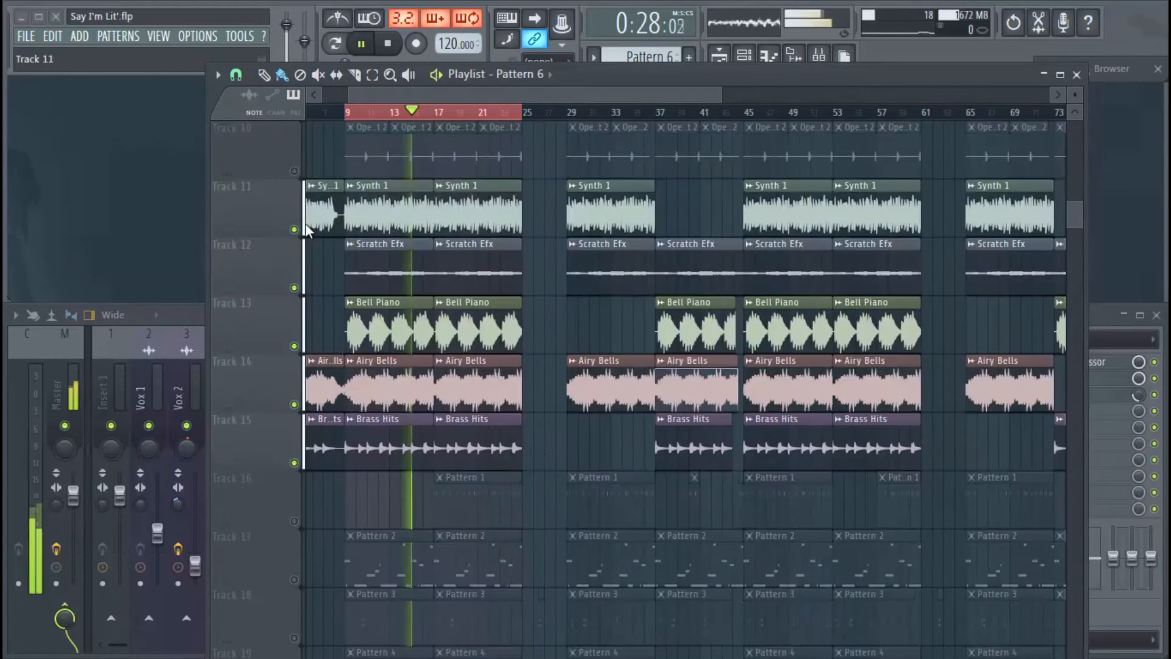
scroll(538, 287, down, 8)
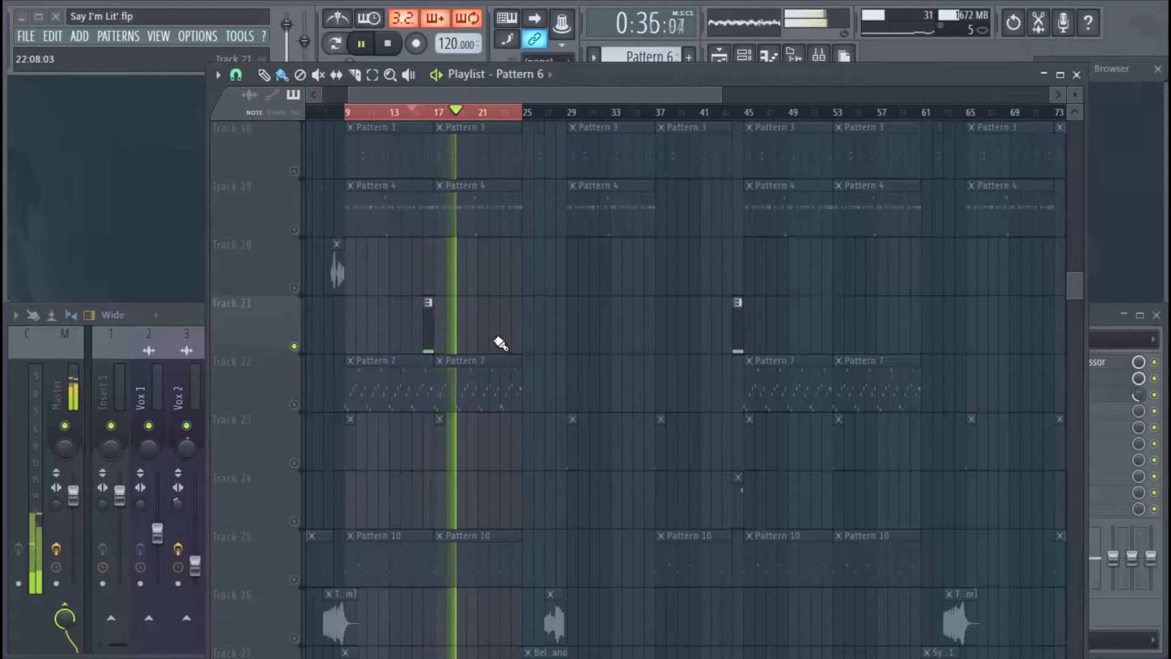
key(space)
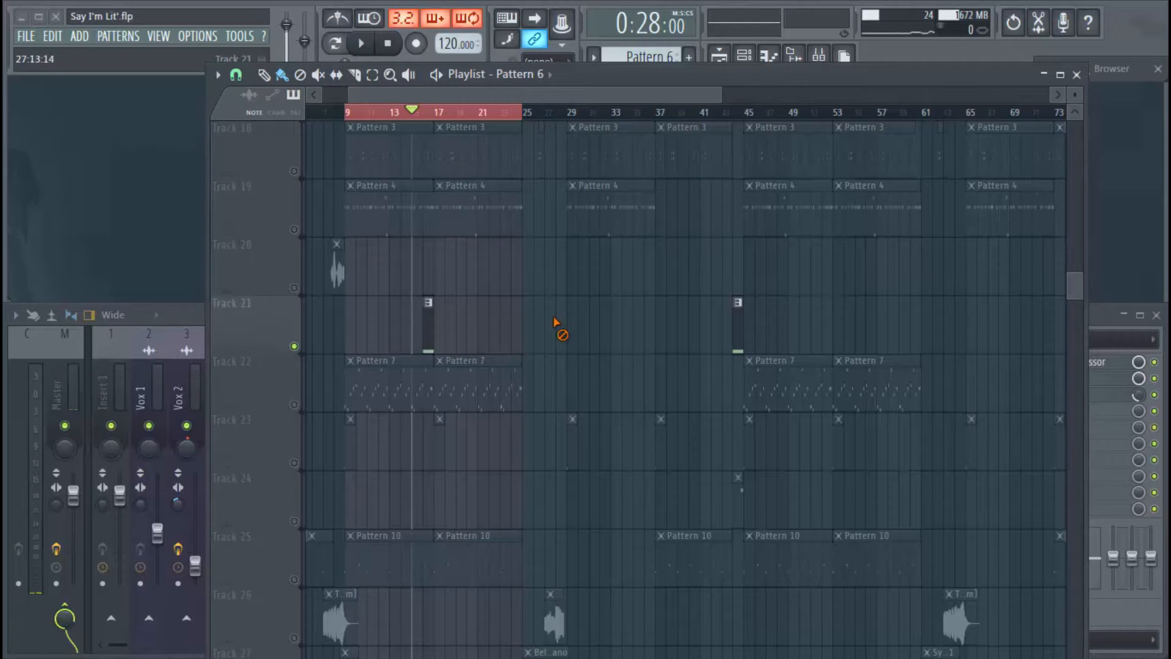
- Extend the end of the playlist time selection to bar 39
scroll(560, 321, up, 7)
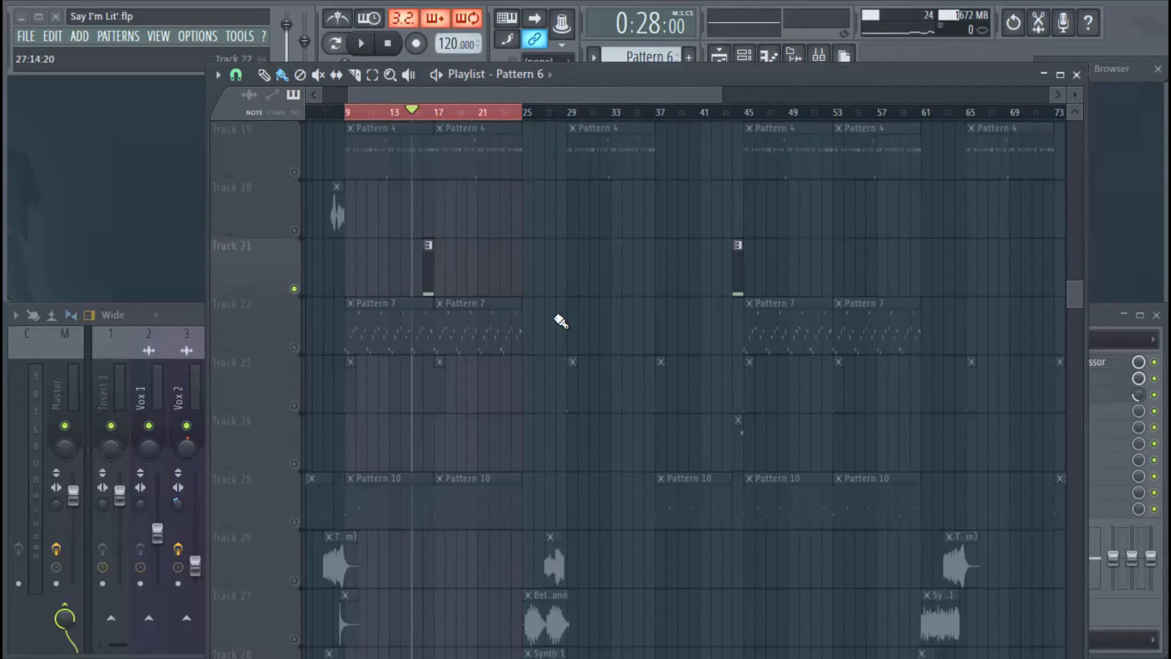
scroll(561, 314, up, 5)
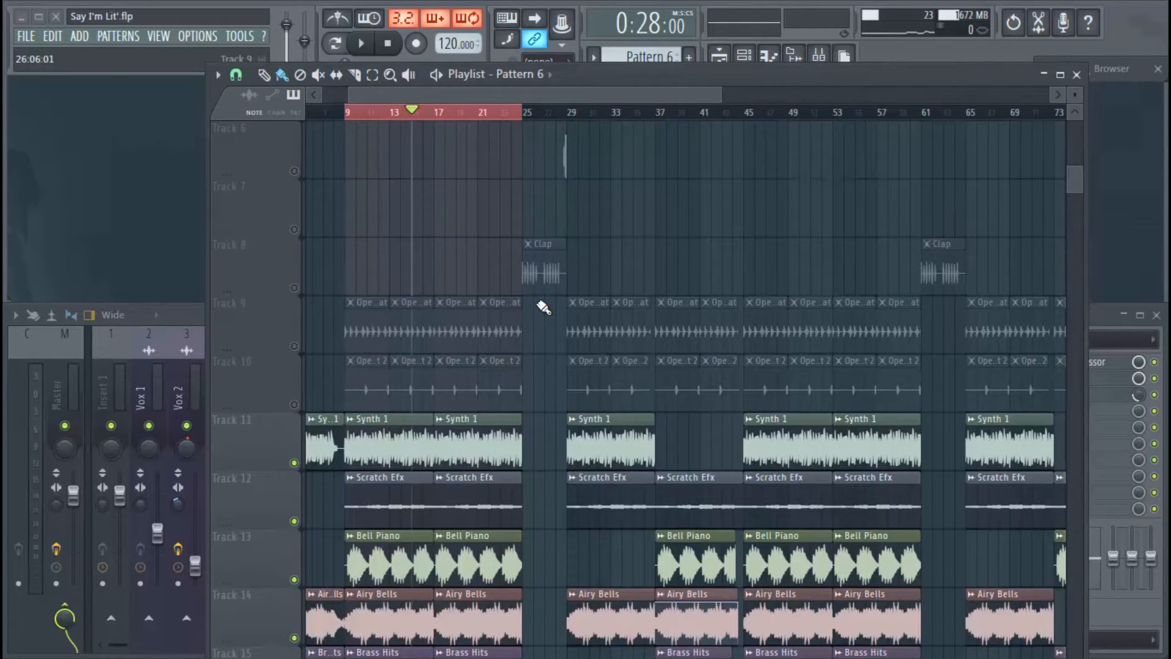
scroll(567, 335, up, 3)
scroll(592, 308, down, 14)
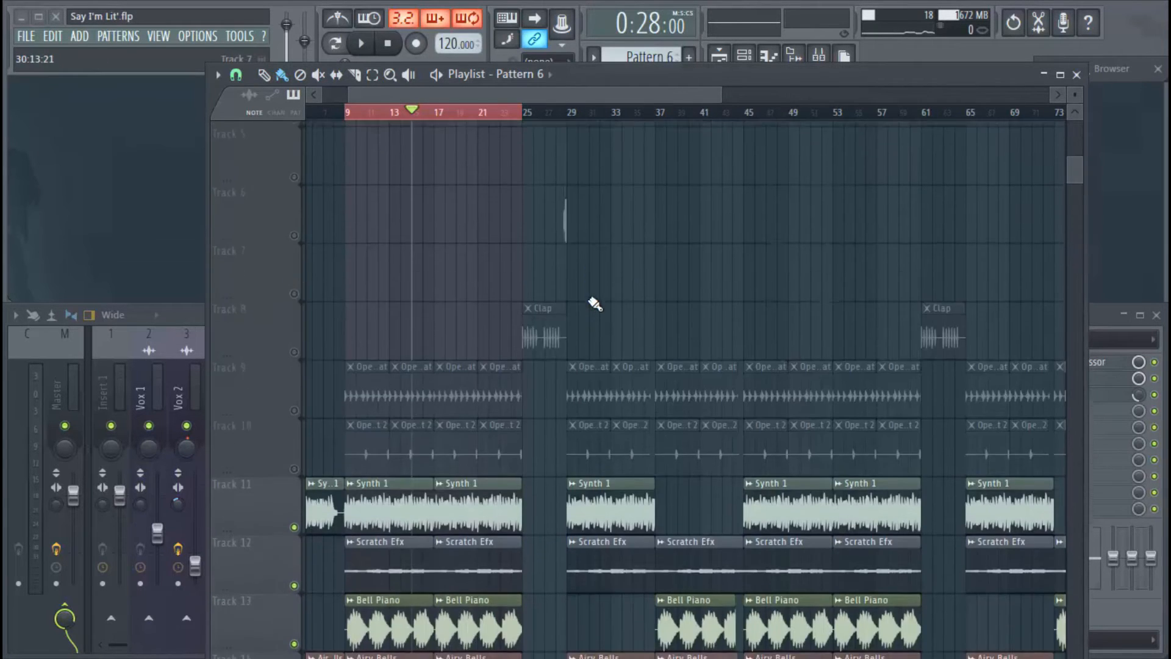
scroll(577, 196, down, 8)
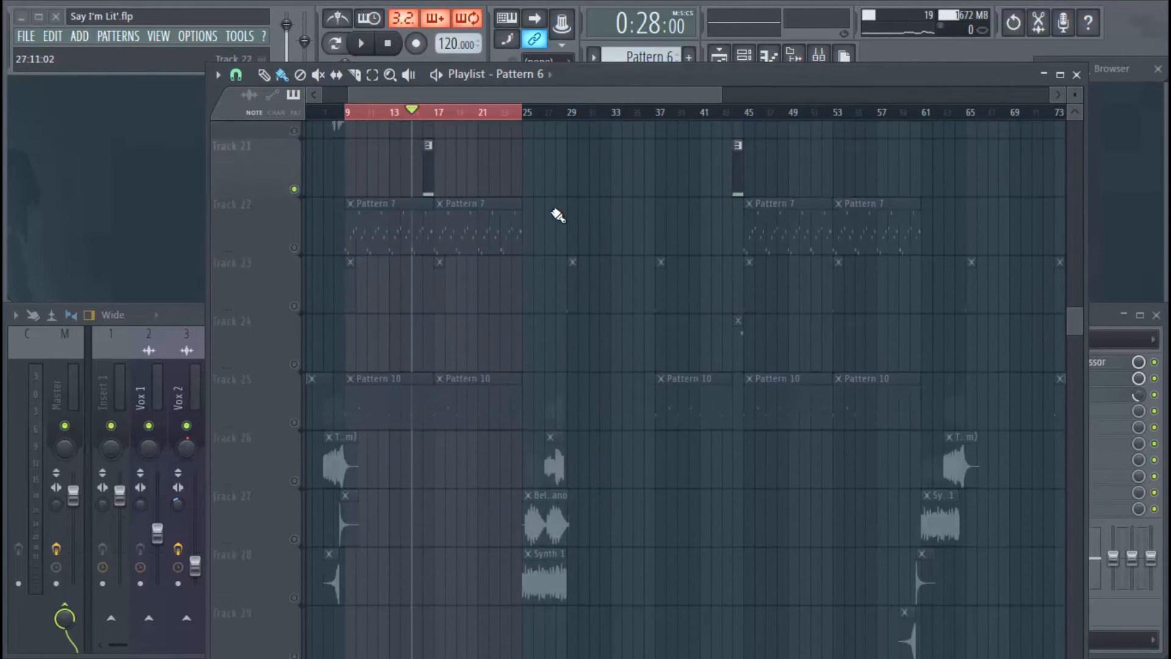
drag(520, 93, 547, 93)
drag(471, 114, 624, 114)
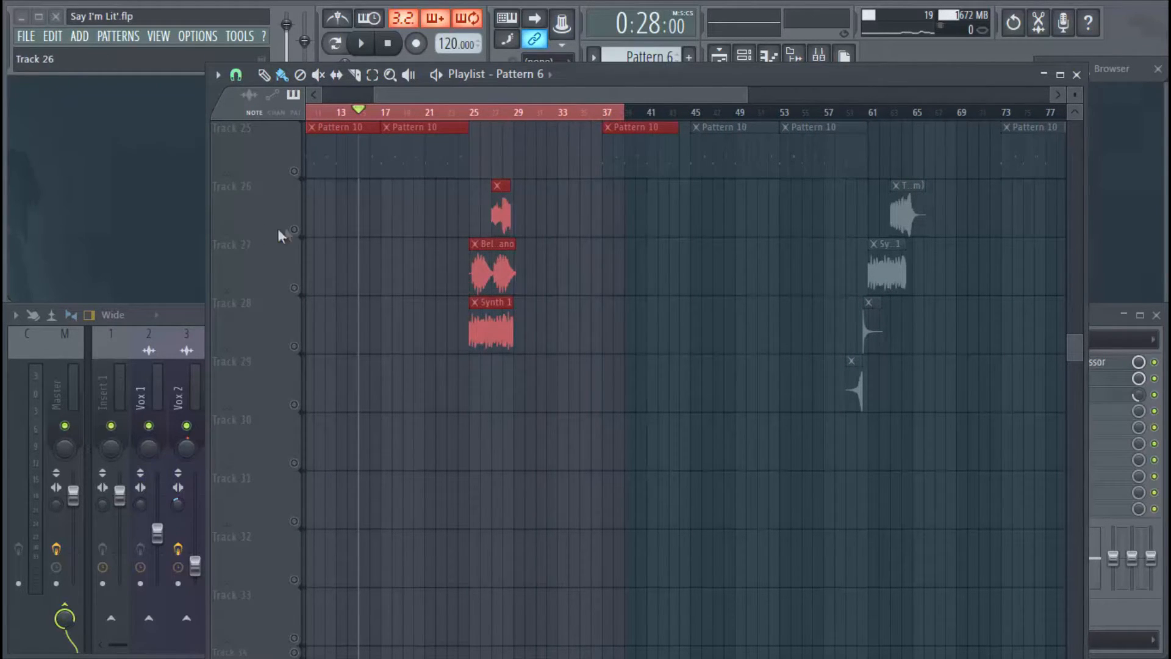
- Enable Track 26, place the playhead at bar 26 and play the transition section, ending with playback stopped
click(294, 230)
click(482, 116)
key(space)
scroll(496, 131, up, 4)
key(space)
- Turn all playlist tracks back on, play the section briefly, and mute Tracks 27 and 28
right_click(294, 463)
key(space)
scroll(564, 323, up, 1)
key(space)
scroll(537, 348, down, 1)
click(294, 522)
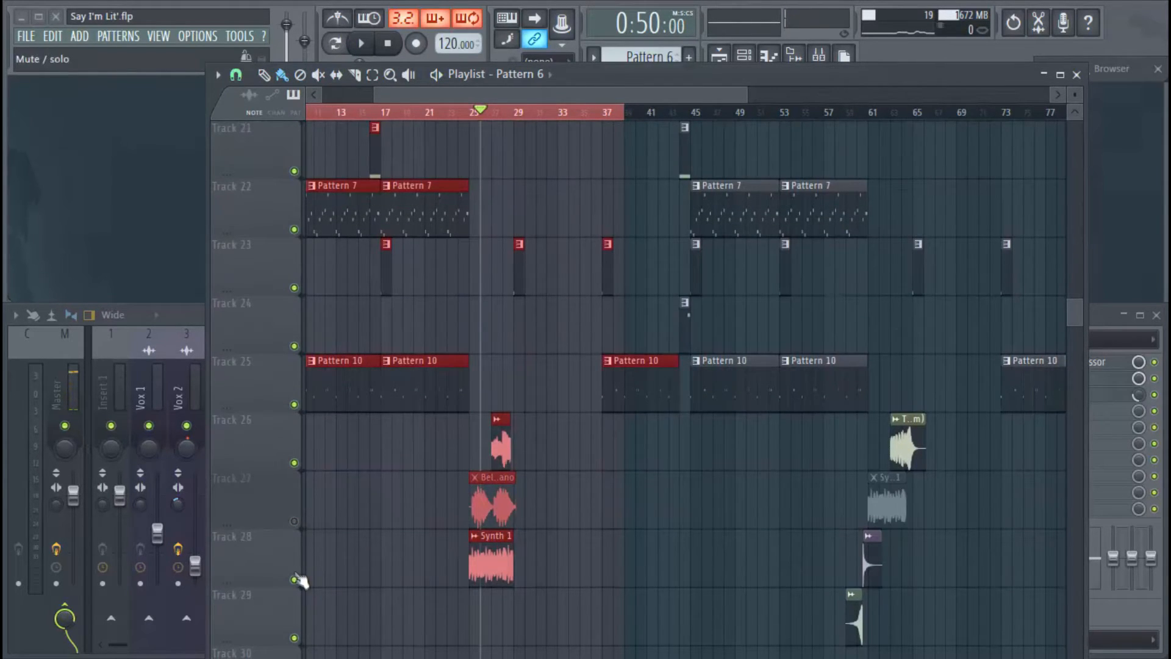
click(295, 580)
- Play the mix from bar 27 through the Trans 02 clip on Track 26 and past bar 29, then stop
click(504, 116)
key(space)
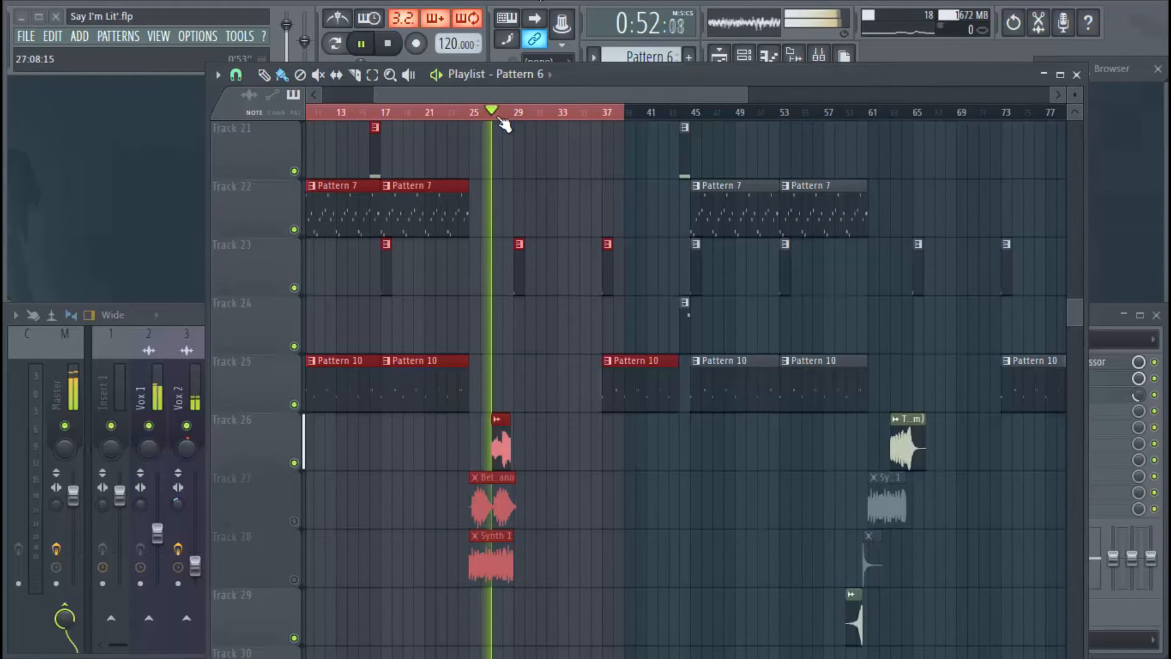
scroll(504, 116, up, 6)
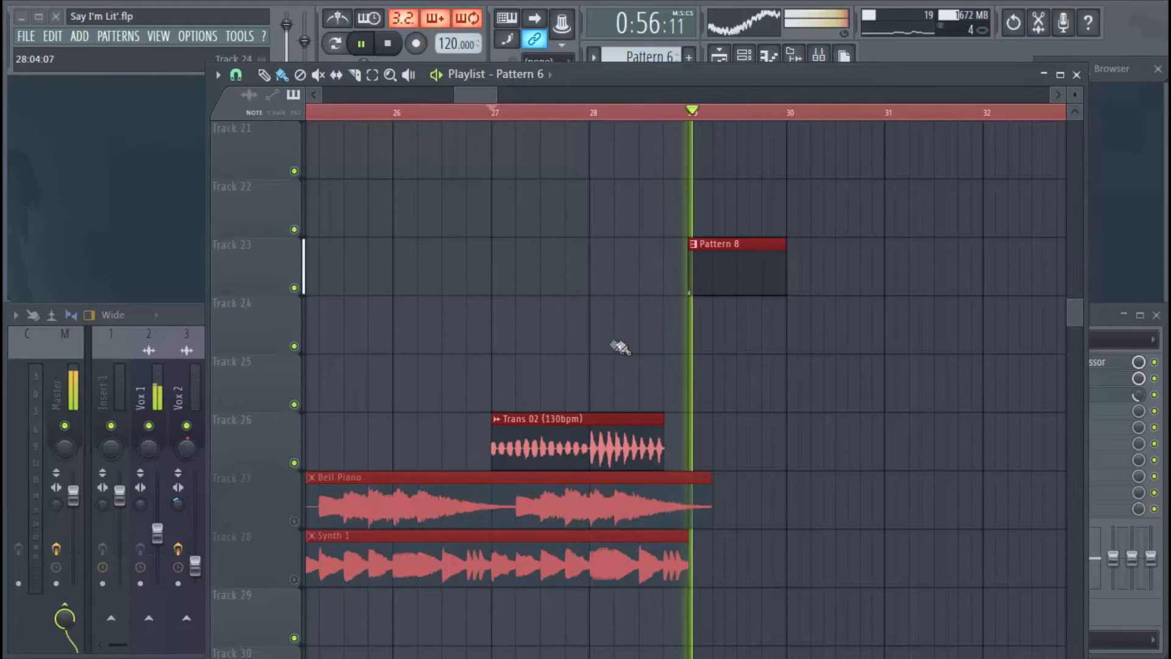
scroll(604, 360, up, 5)
scroll(587, 374, up, 6)
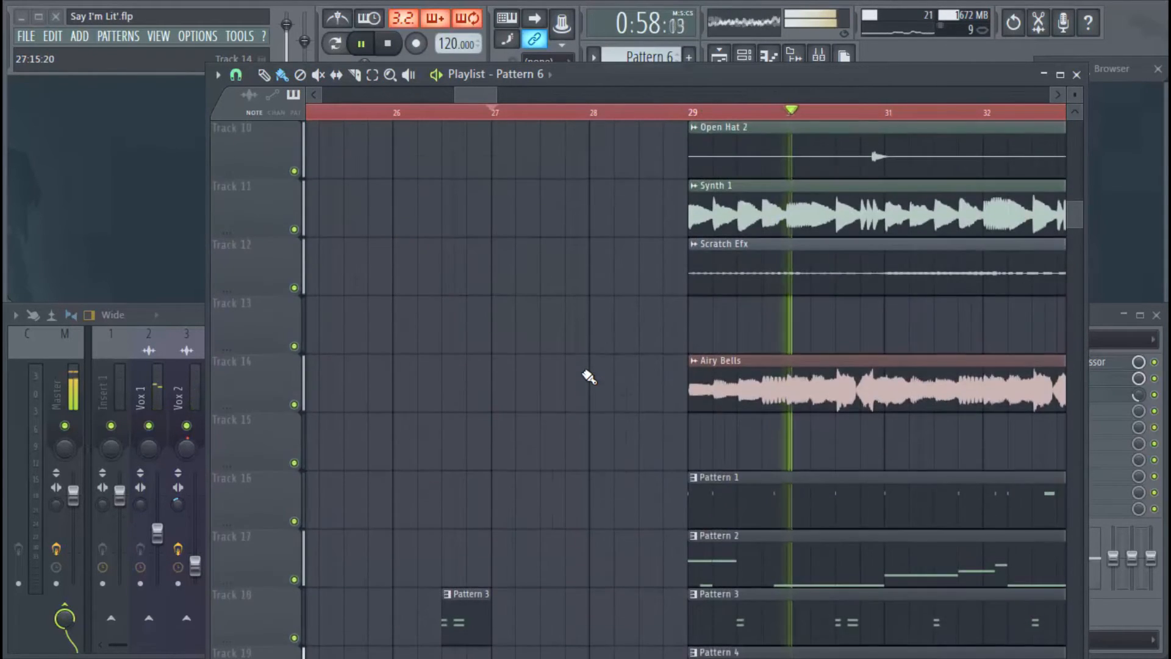
scroll(586, 374, down, 5)
key(space)
- Examine the Snare 2 panning offset envelope over the snare hits on Track 6 just before bar 29
scroll(583, 414, down, 2)
scroll(584, 446, down, 5)
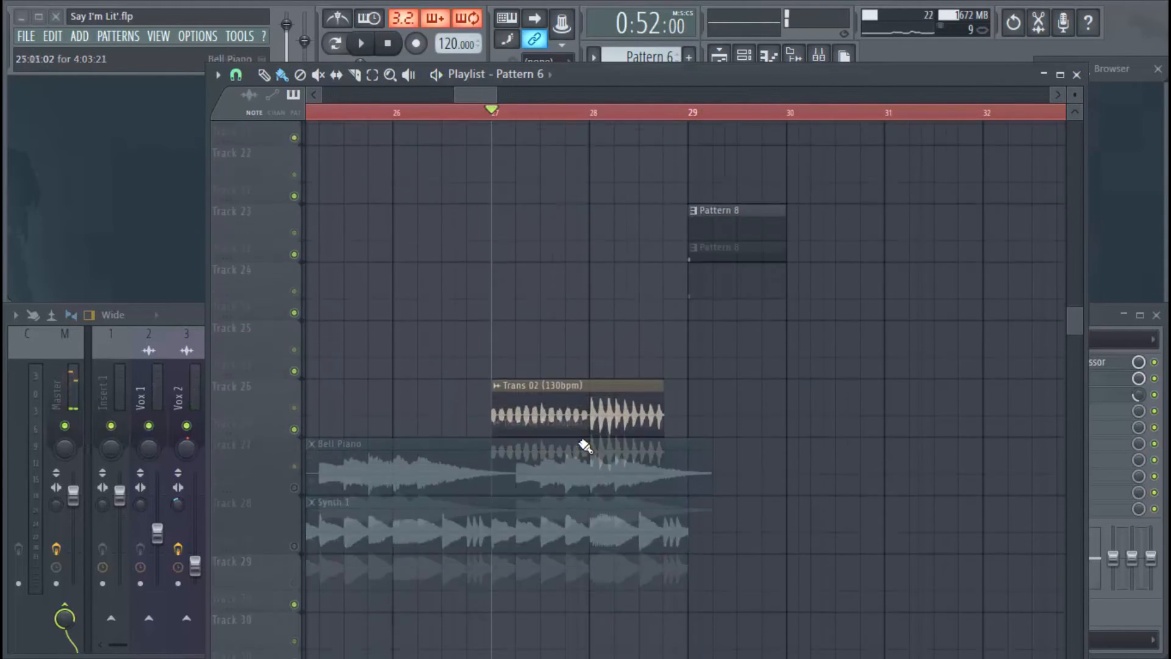
scroll(706, 229, up, 15)
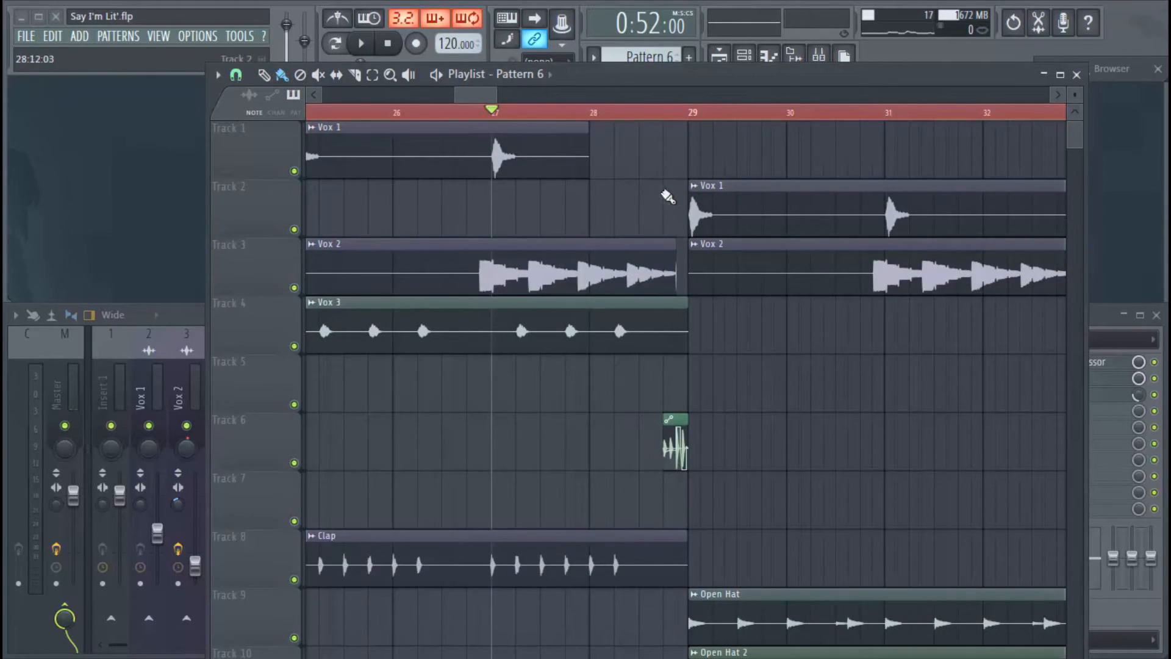
scroll(686, 116, up, 5)
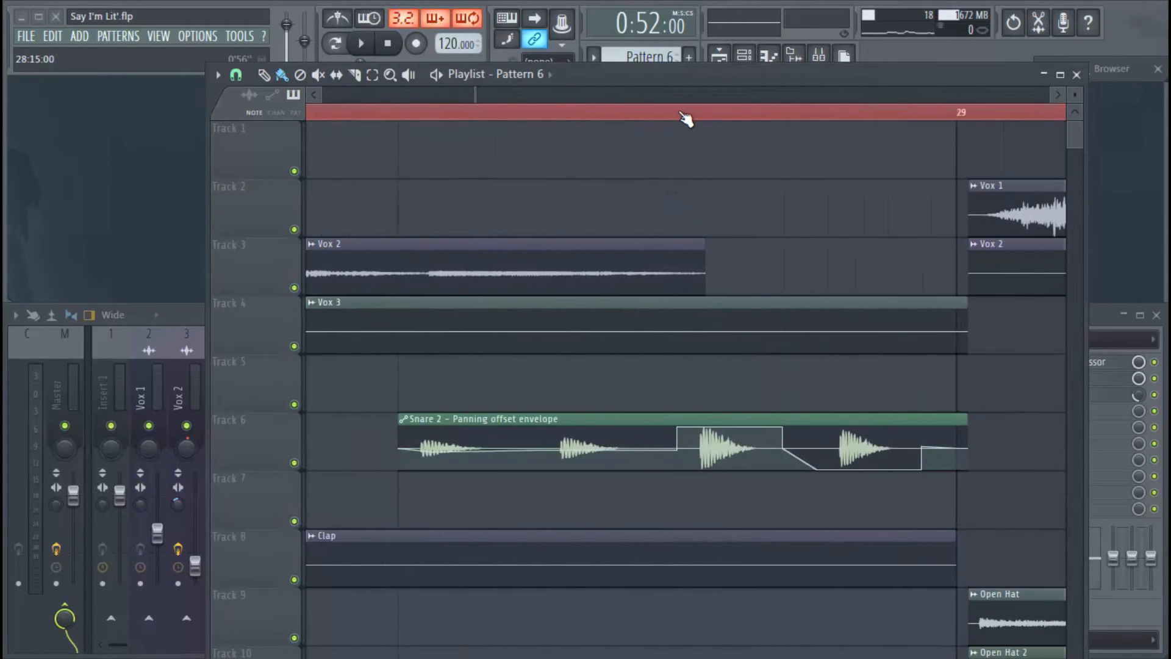
mouse_move(596, 460)
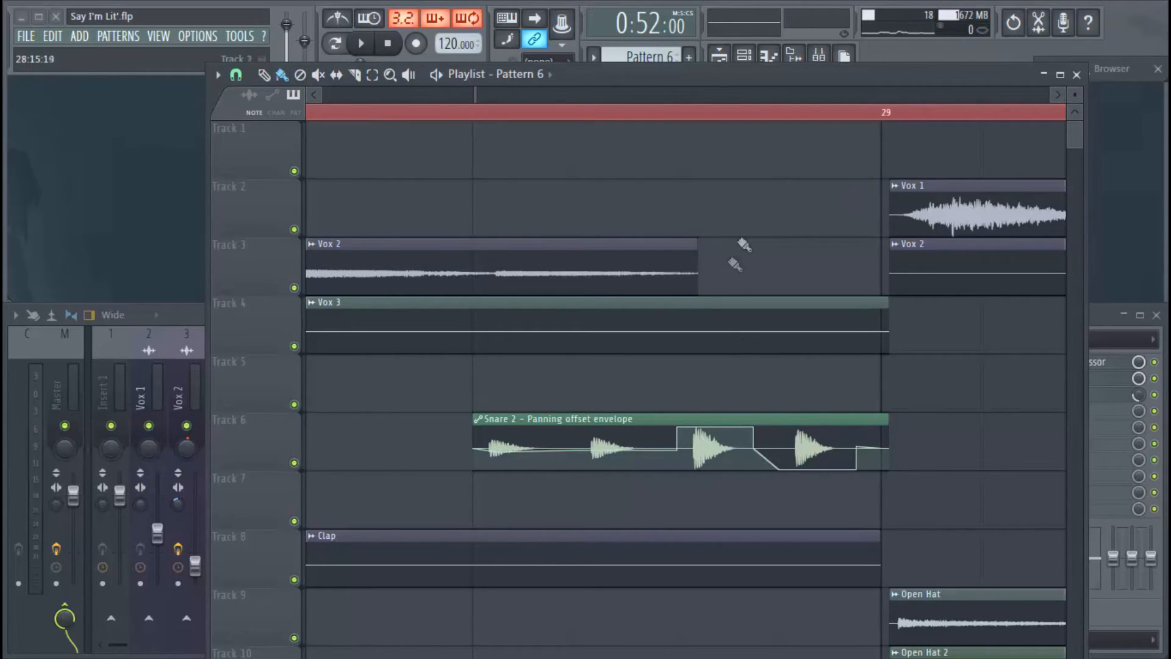
scroll(681, 119, down, 4)
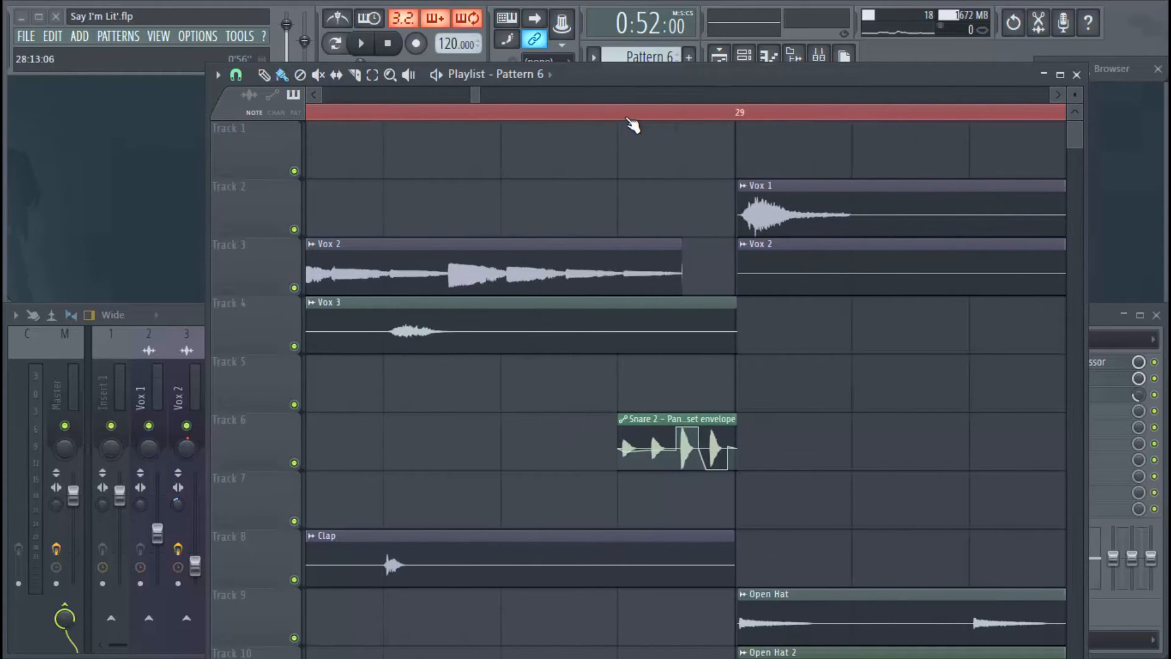
- Solo Track 6 and play the panned Snare 2 hits from within bar 28, ending with playback stopped
click(501, 113)
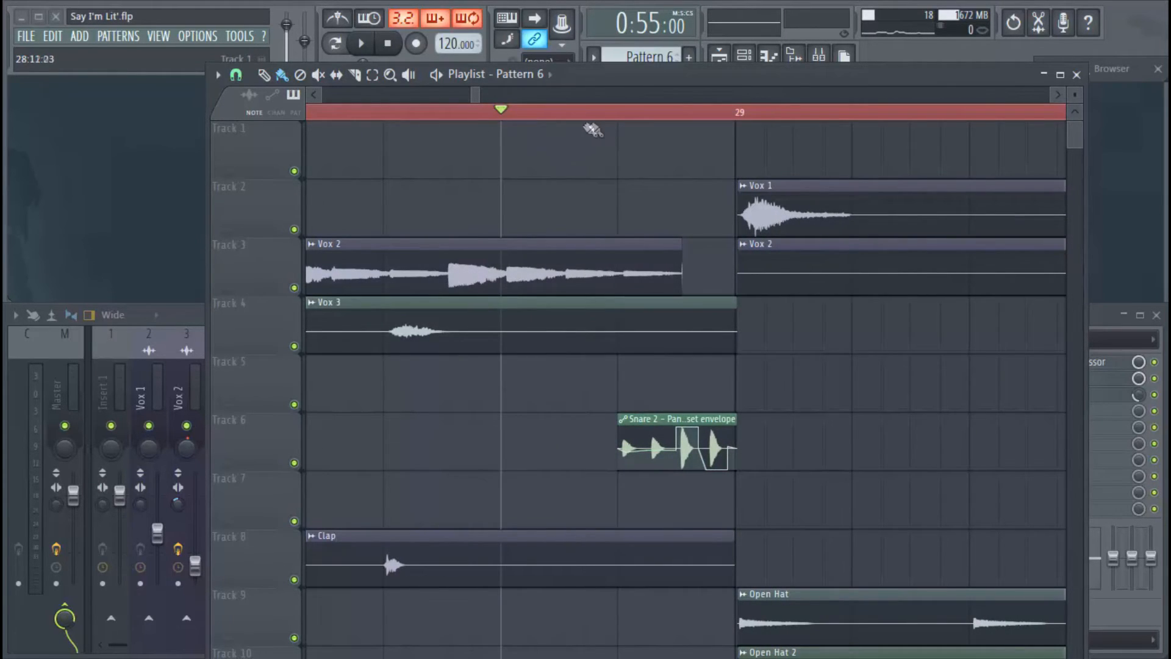
right_click(295, 463)
click(613, 115)
key(space)
key(space)
key(space)
right_click(572, 131)
click(534, 114)
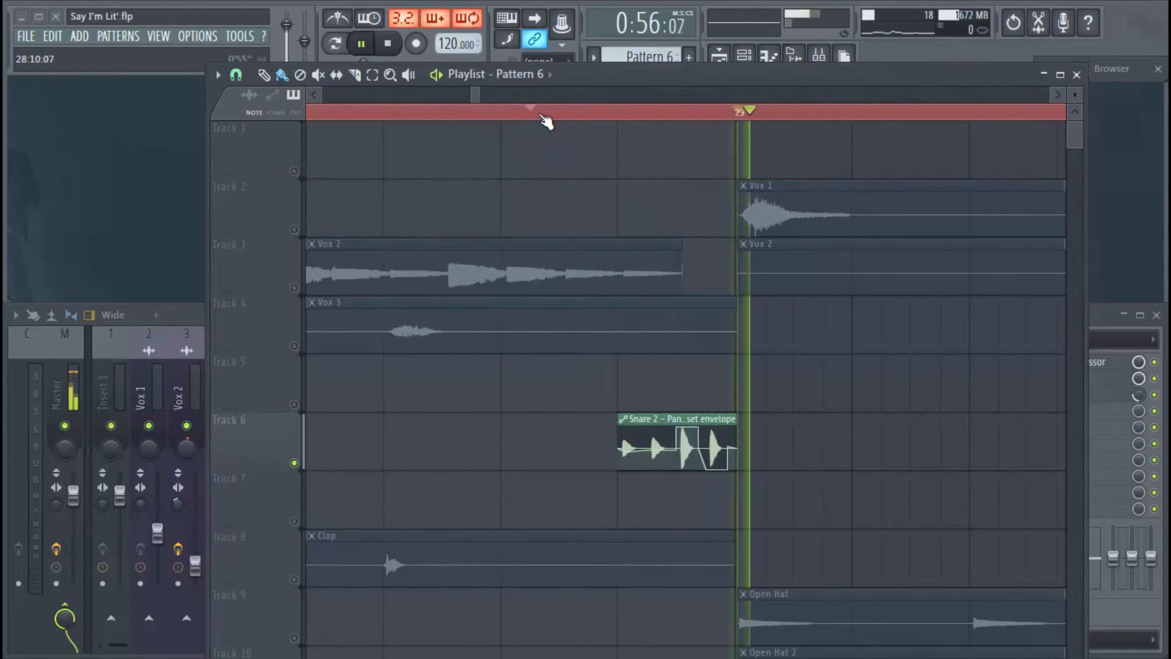
key(space)
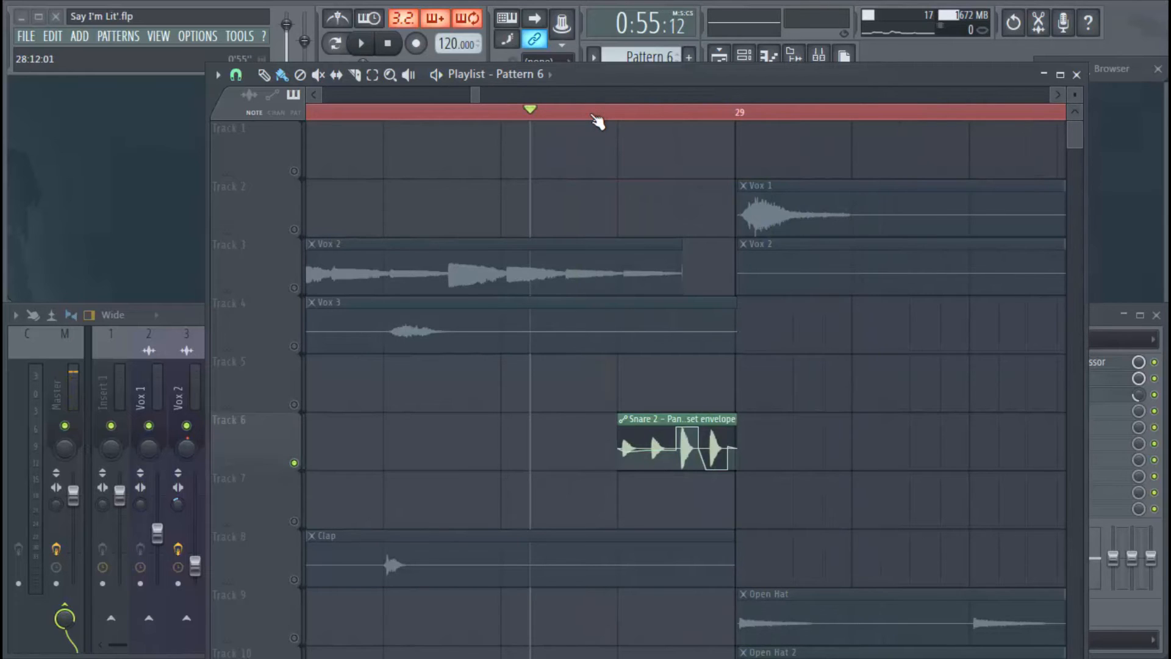
- Look over all playlist tracks and bring the whole song arrangement into view
scroll(593, 115, down, 6)
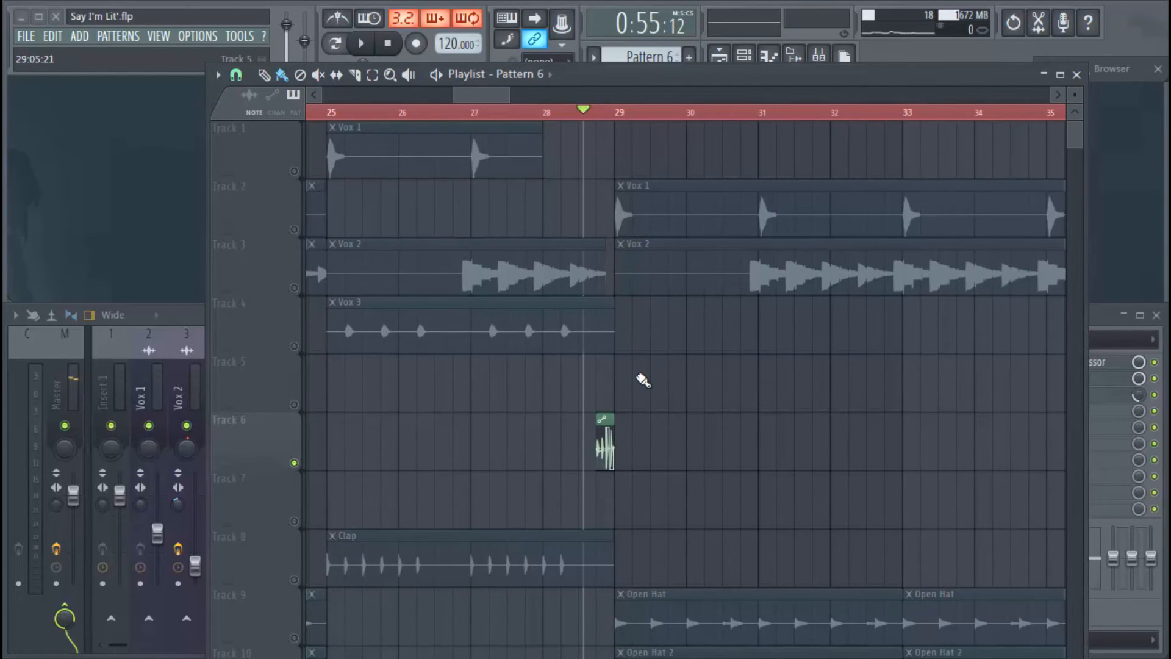
scroll(644, 380, down, 9)
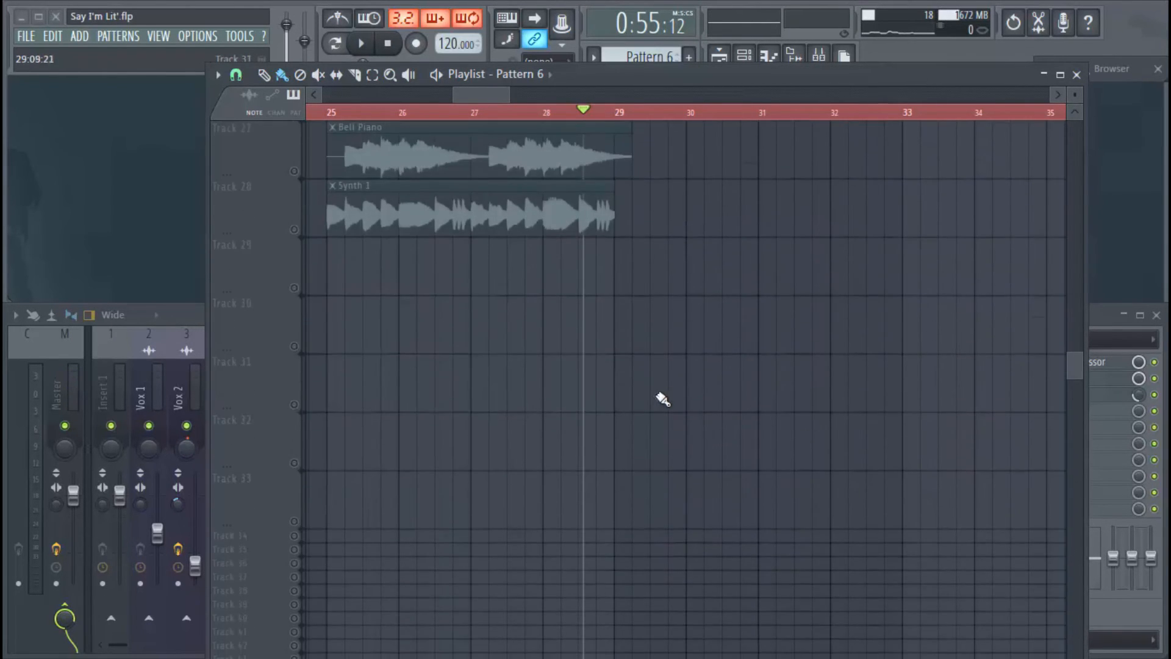
scroll(662, 399, up, 3)
scroll(702, 116, down, 2)
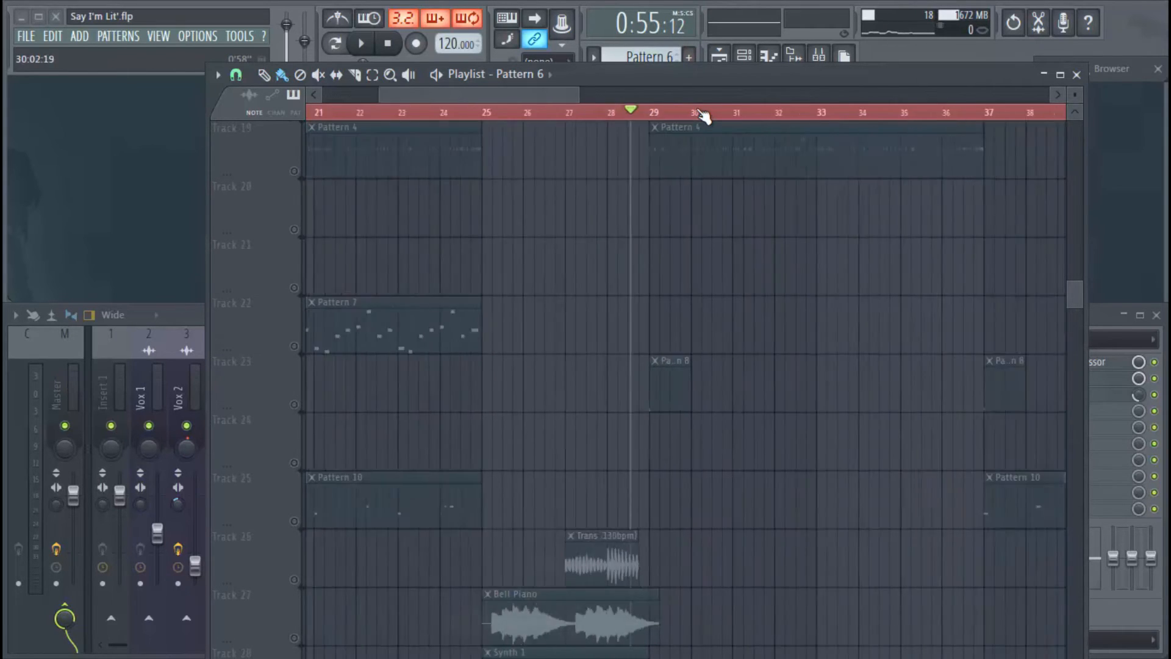
scroll(701, 118, down, 4)
scroll(692, 169, up, 6)
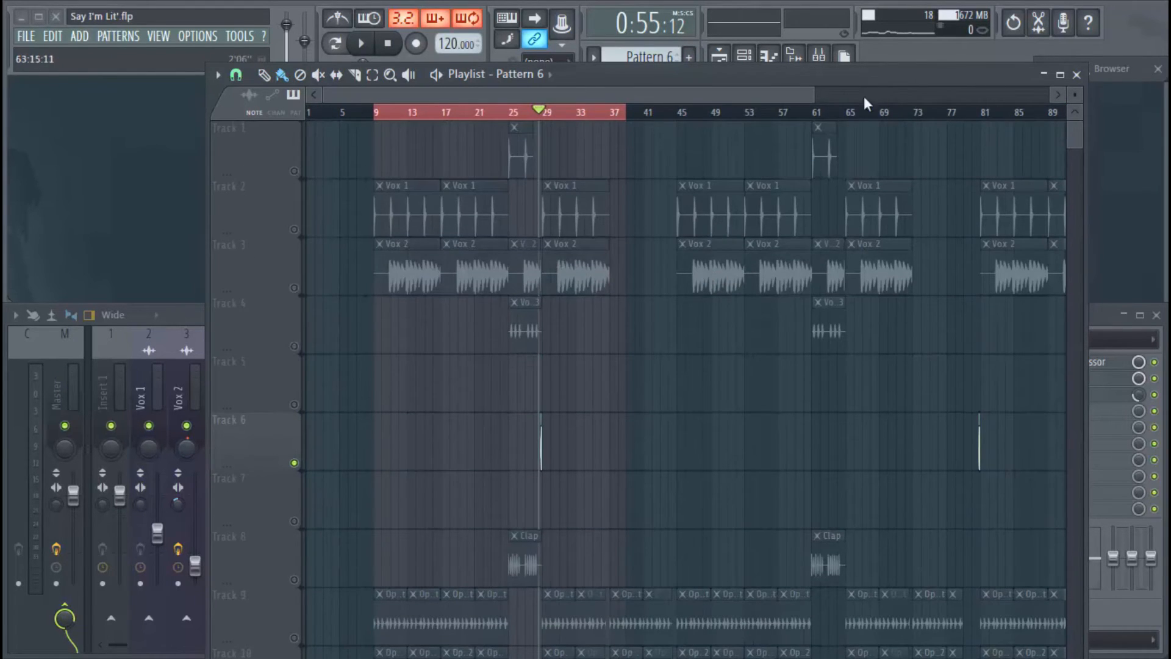
scroll(1072, 96, down, 3)
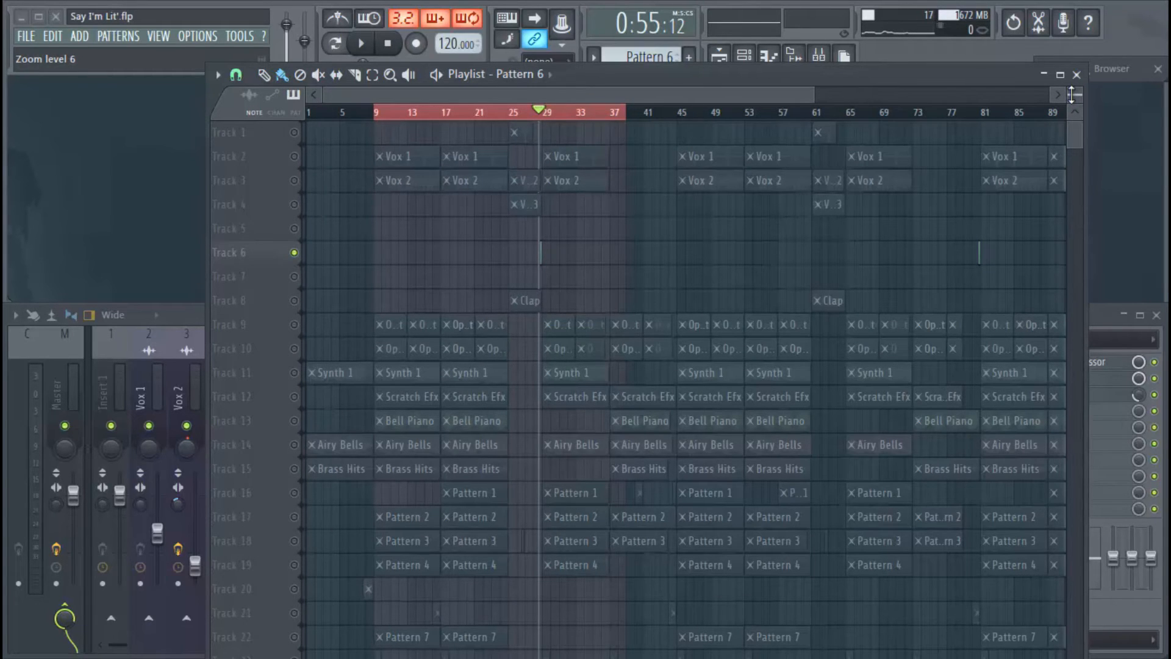
scroll(1072, 95, down, 6)
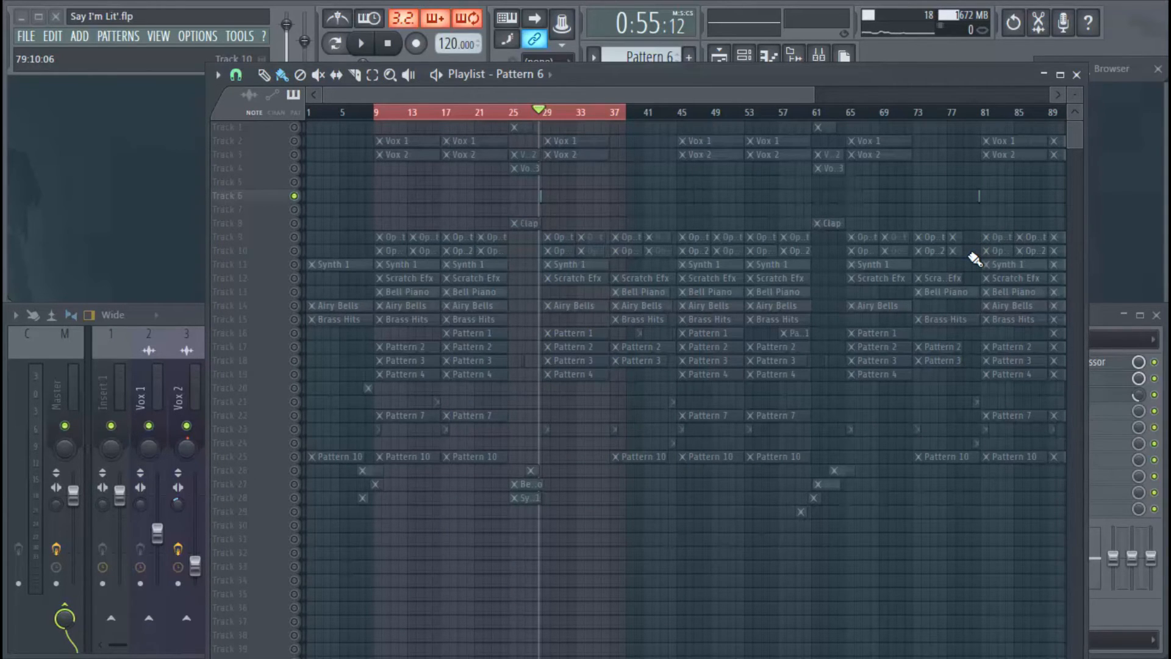
scroll(525, 264, down, 2)
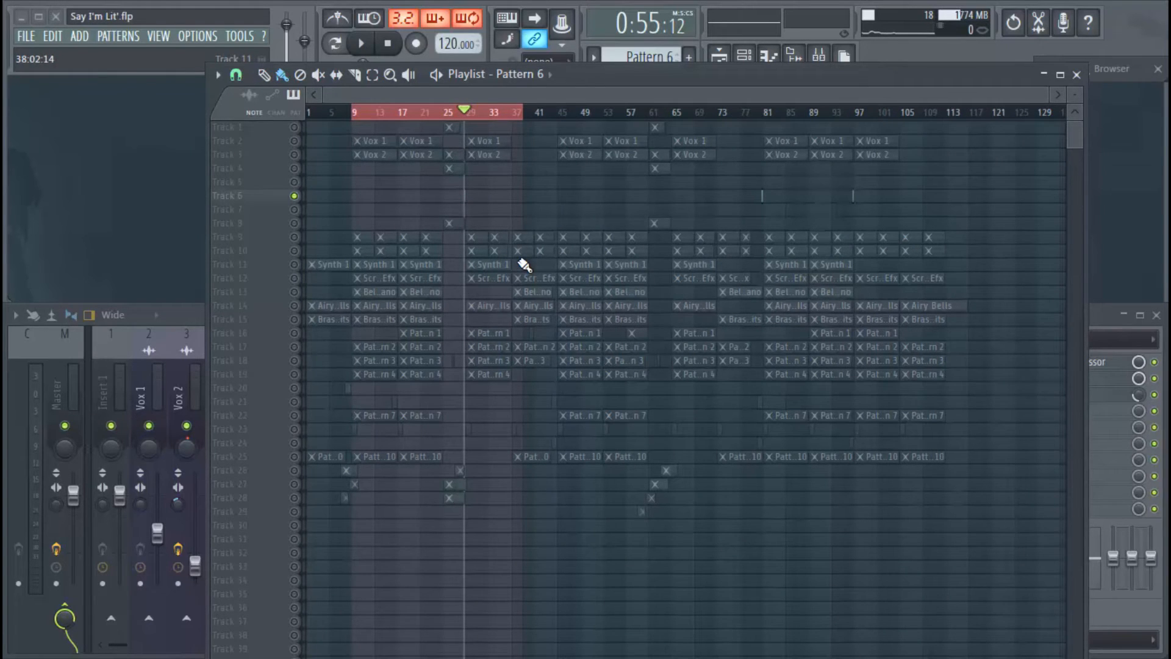
- Extend the playlist time selection over the whole song, from bar 1 to bar 117, and deselect the clips
drag(532, 113, 970, 116)
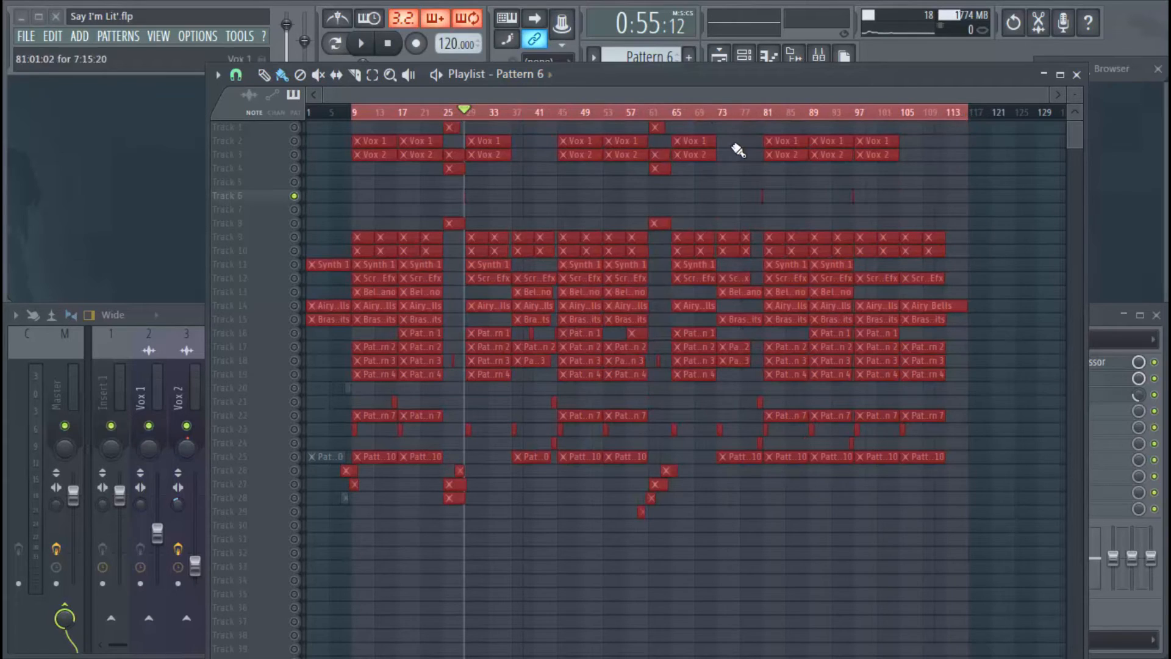
drag(356, 118, 247, 114)
click(320, 168)
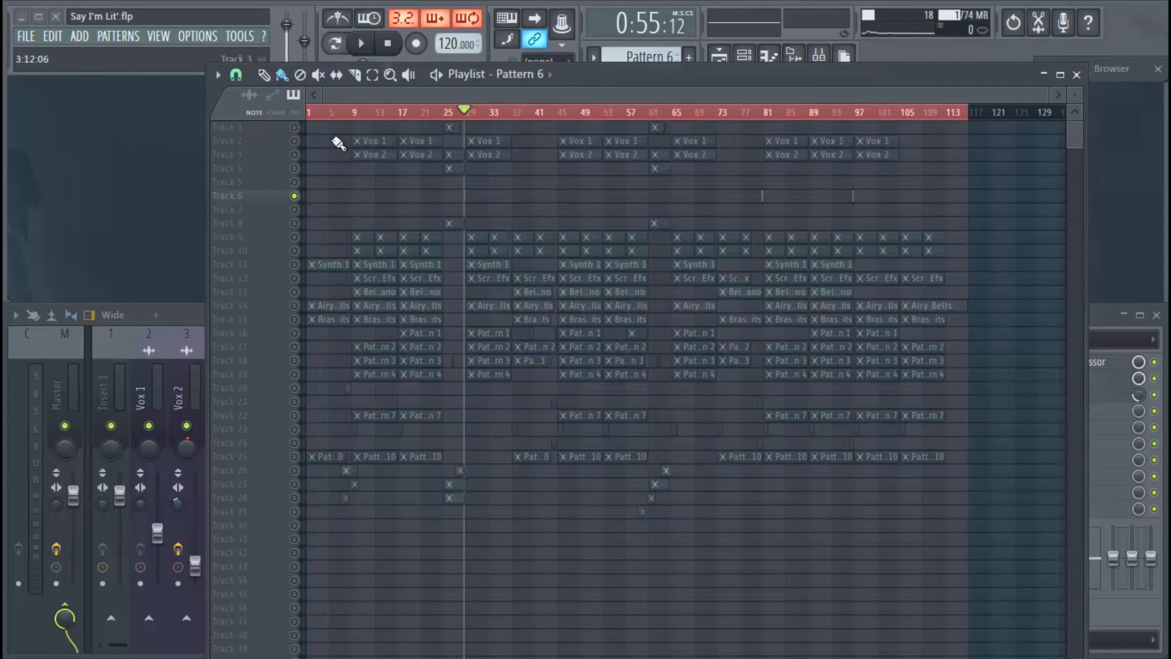
- Return the playhead to the start of the song, unsolo Track 6 so all tracks are active, and start playback
click(391, 44)
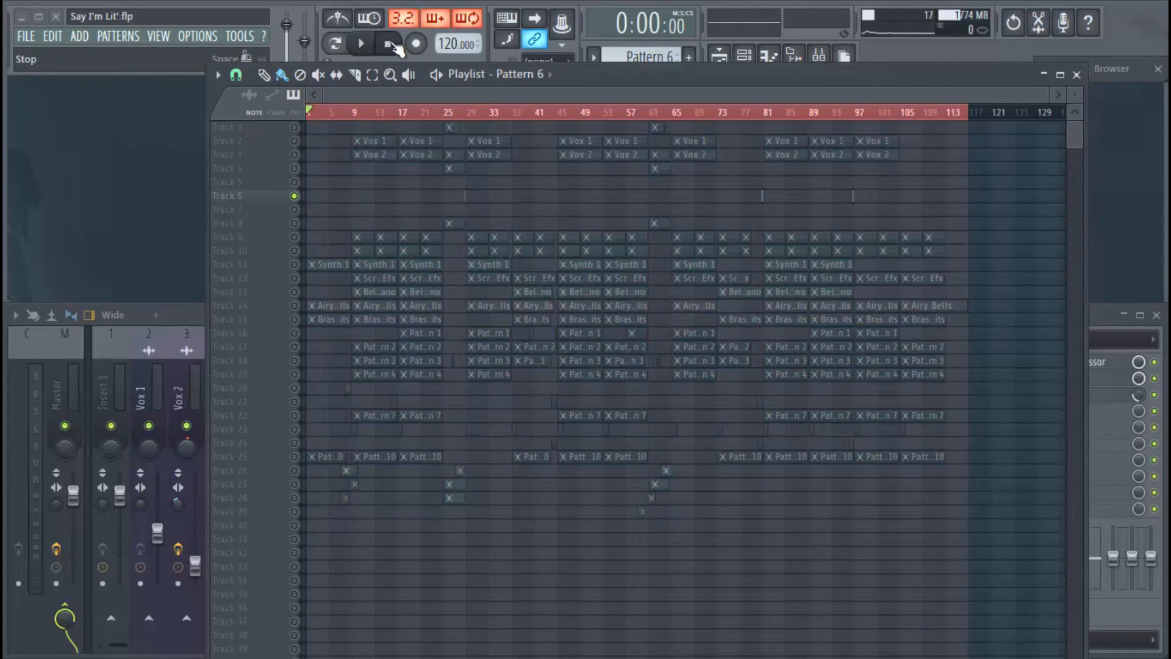
right_click(360, 189)
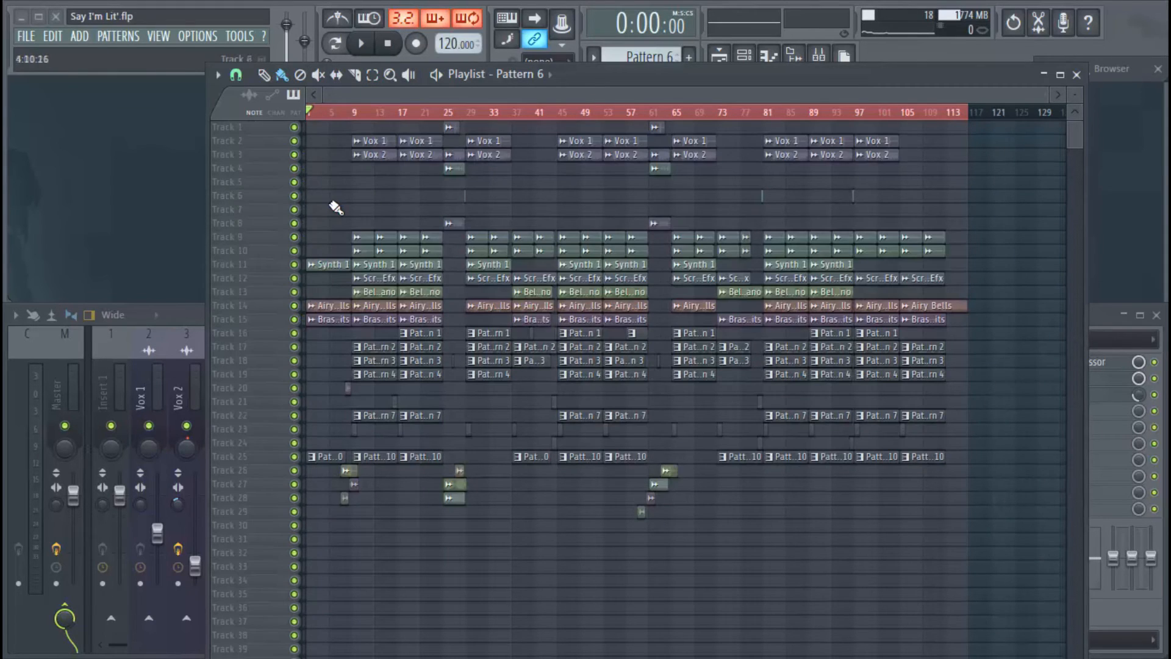
key(space)
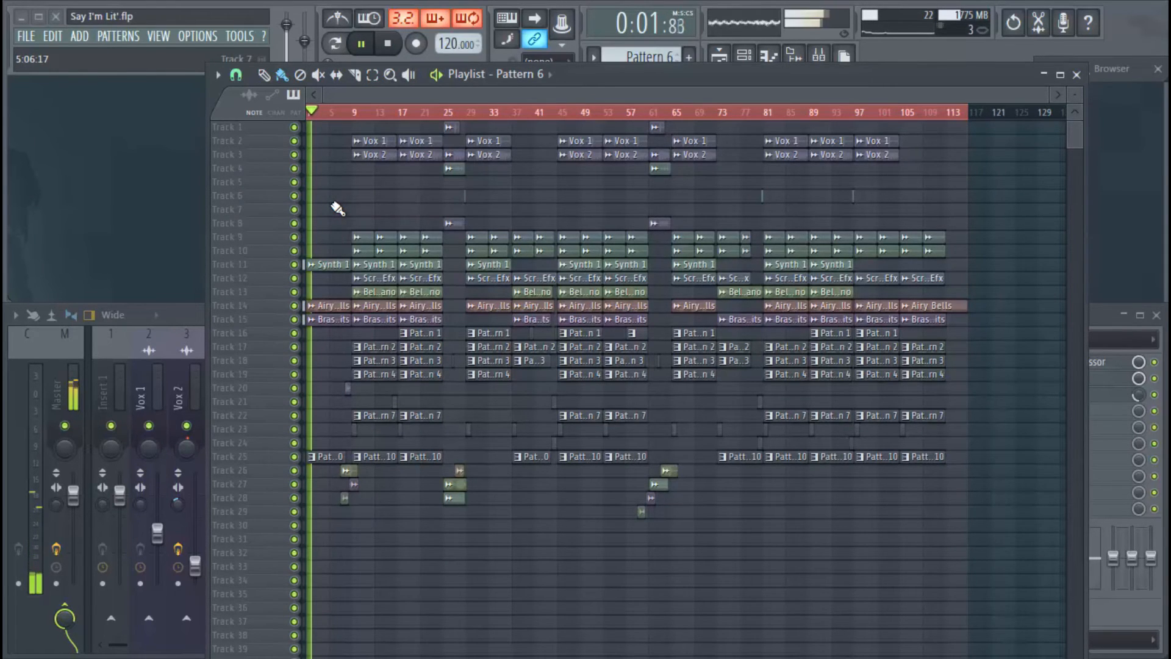